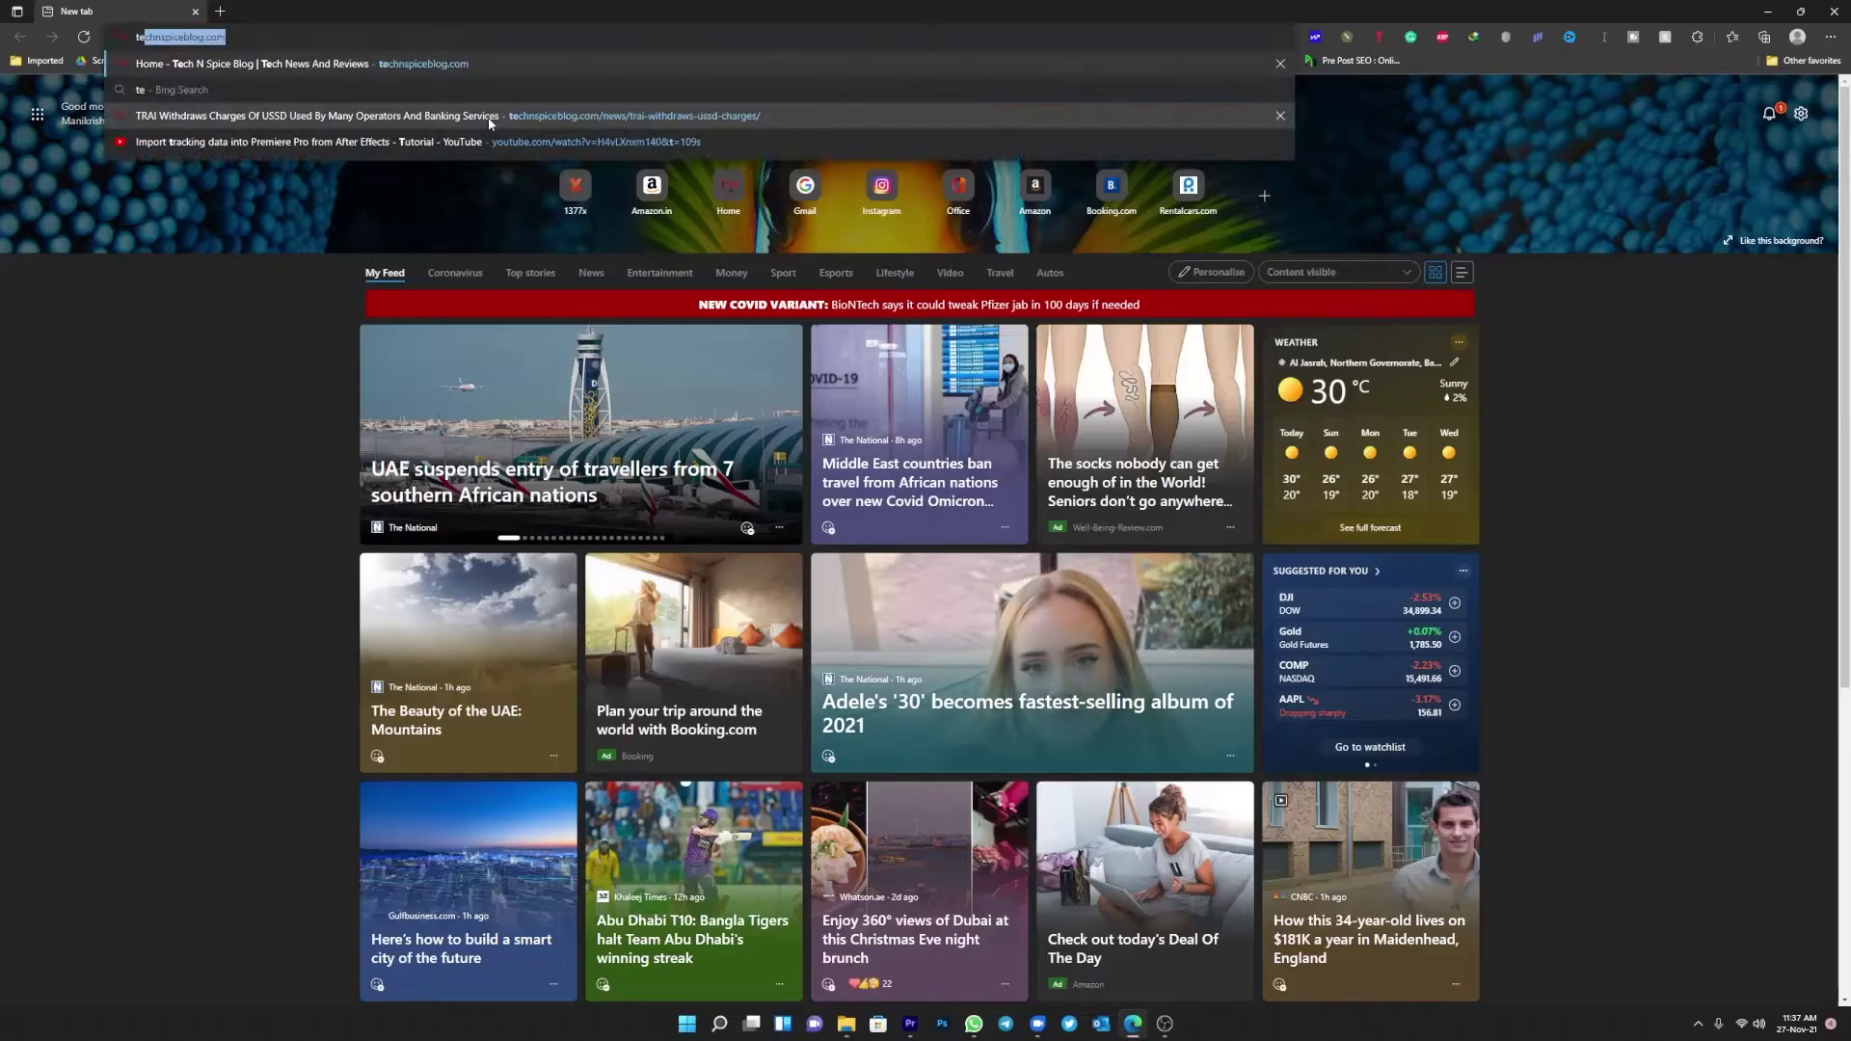
Load technspiceblog.com and scroll down through the blog homepage
key(Return)
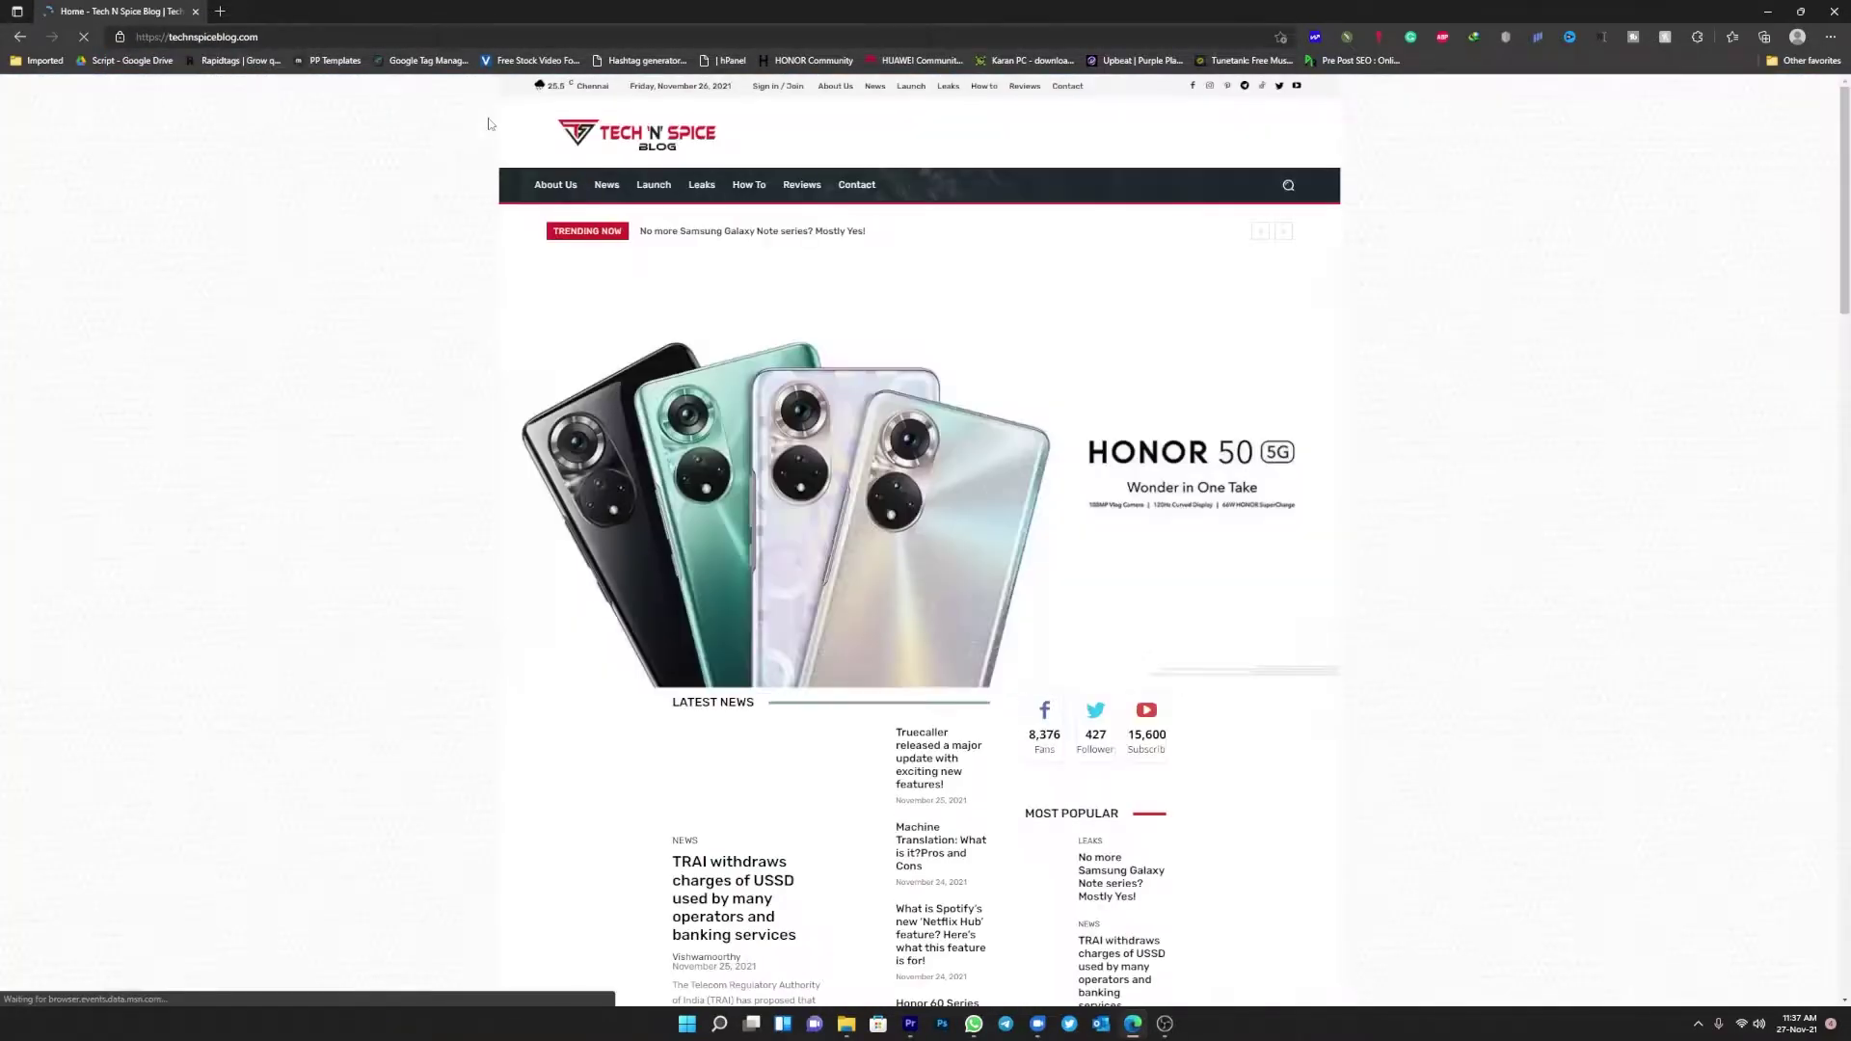
scroll(449, 224, down, 10)
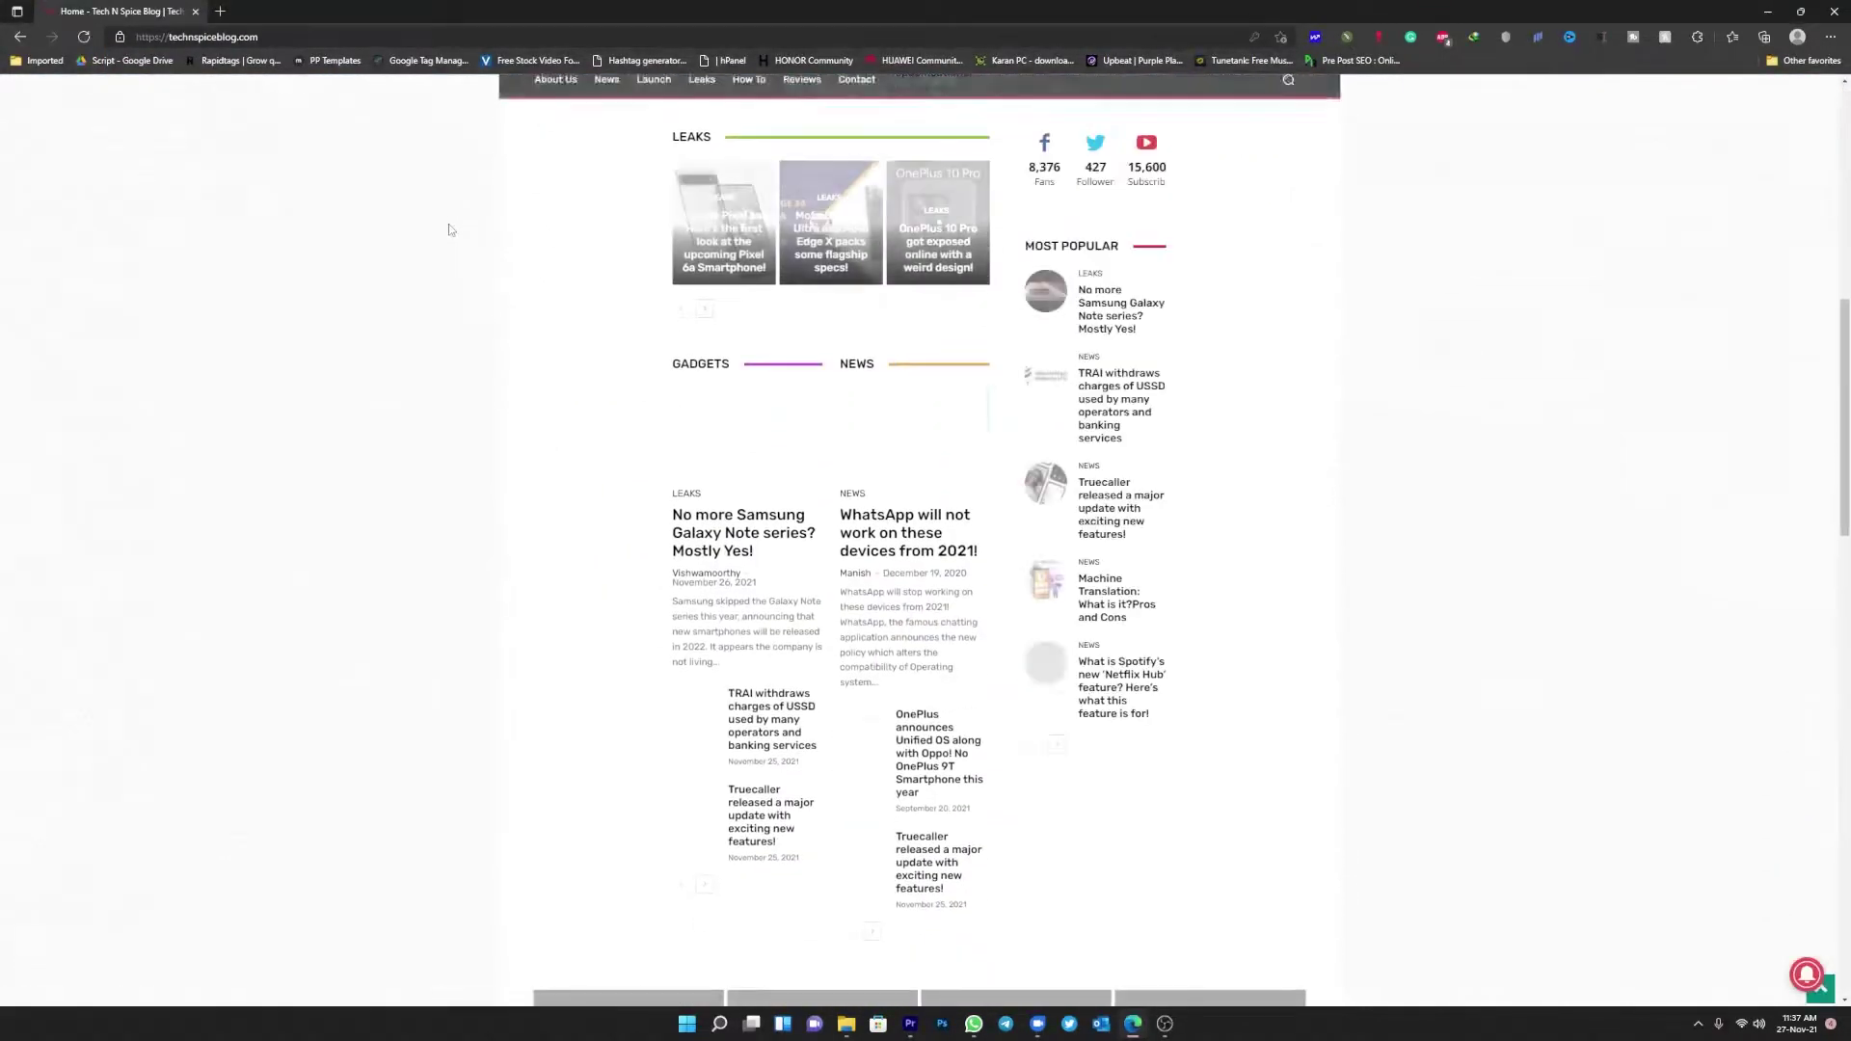
scroll(448, 228, down, 10)
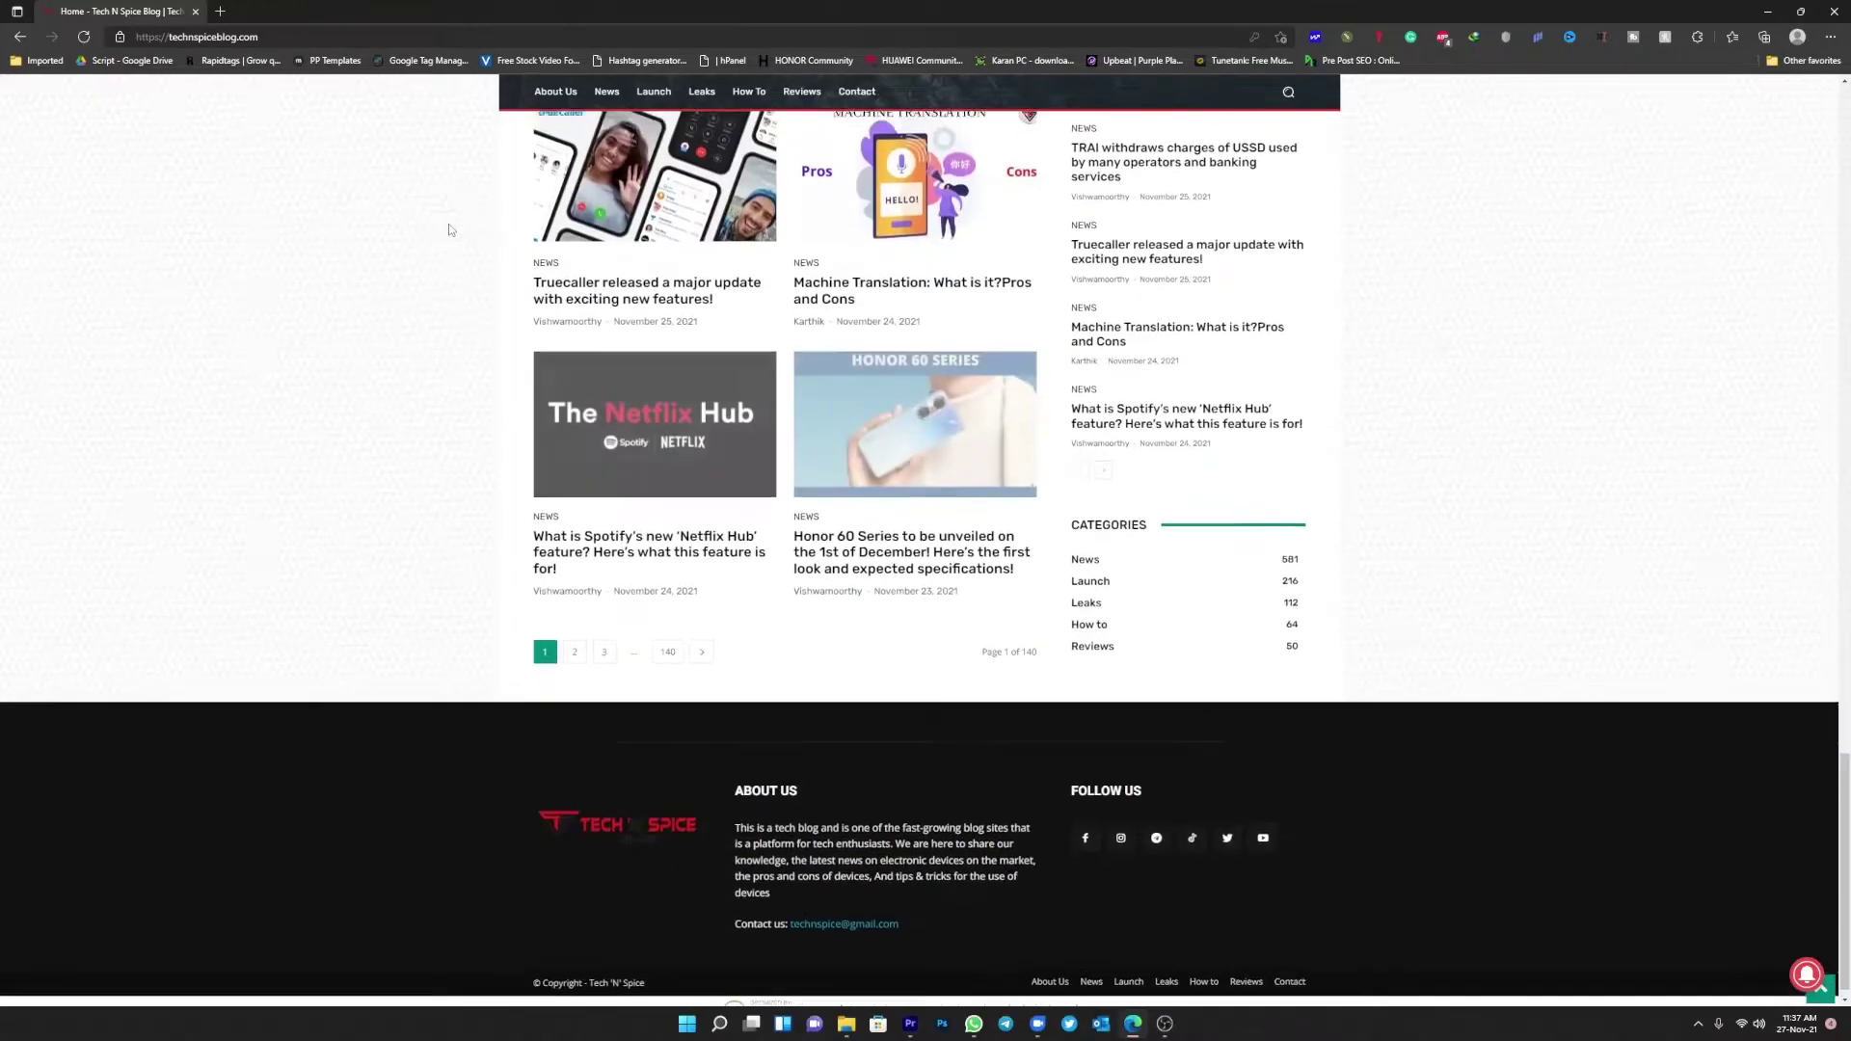
scroll(449, 228, up, 15)
scroll(449, 228, down, 1)
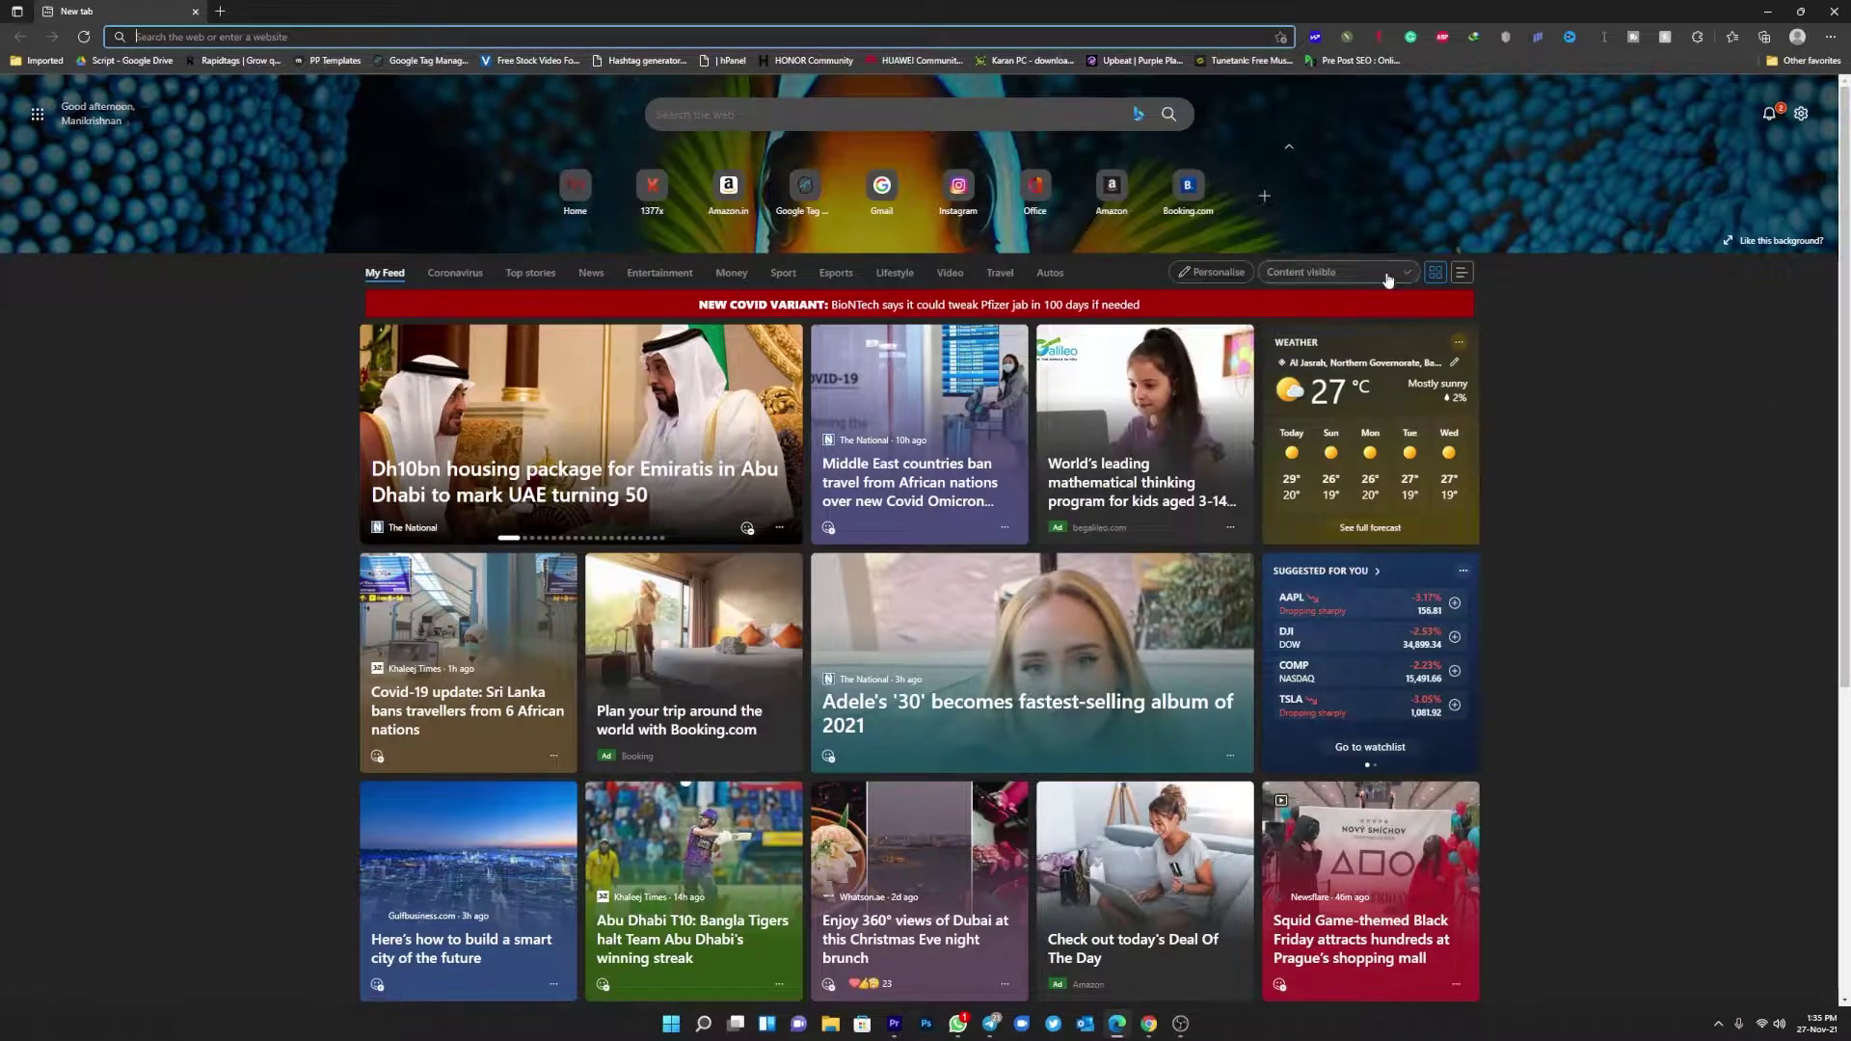
Switch the new tab feed to list layout and open My Interests down to Information cards
scroll(1052, 607, down, 10)
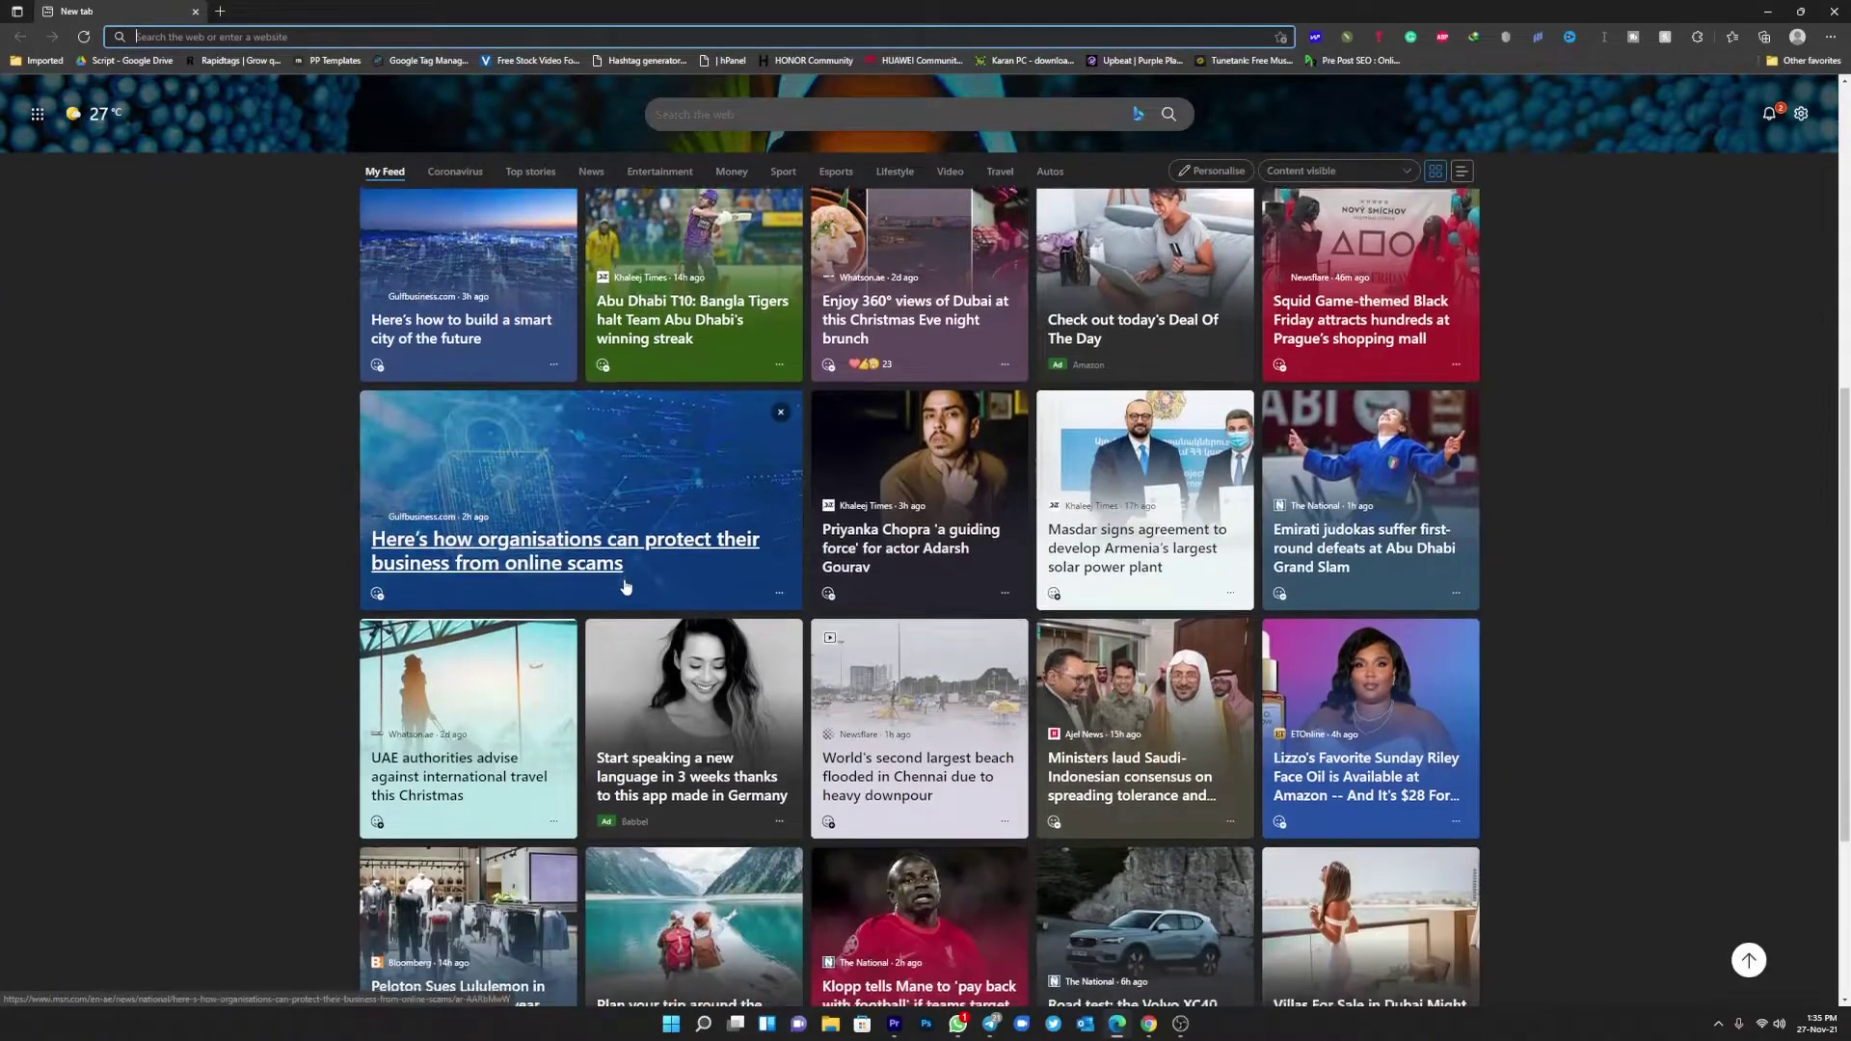
scroll(624, 586, down, 4)
scroll(1092, 673, up, 12)
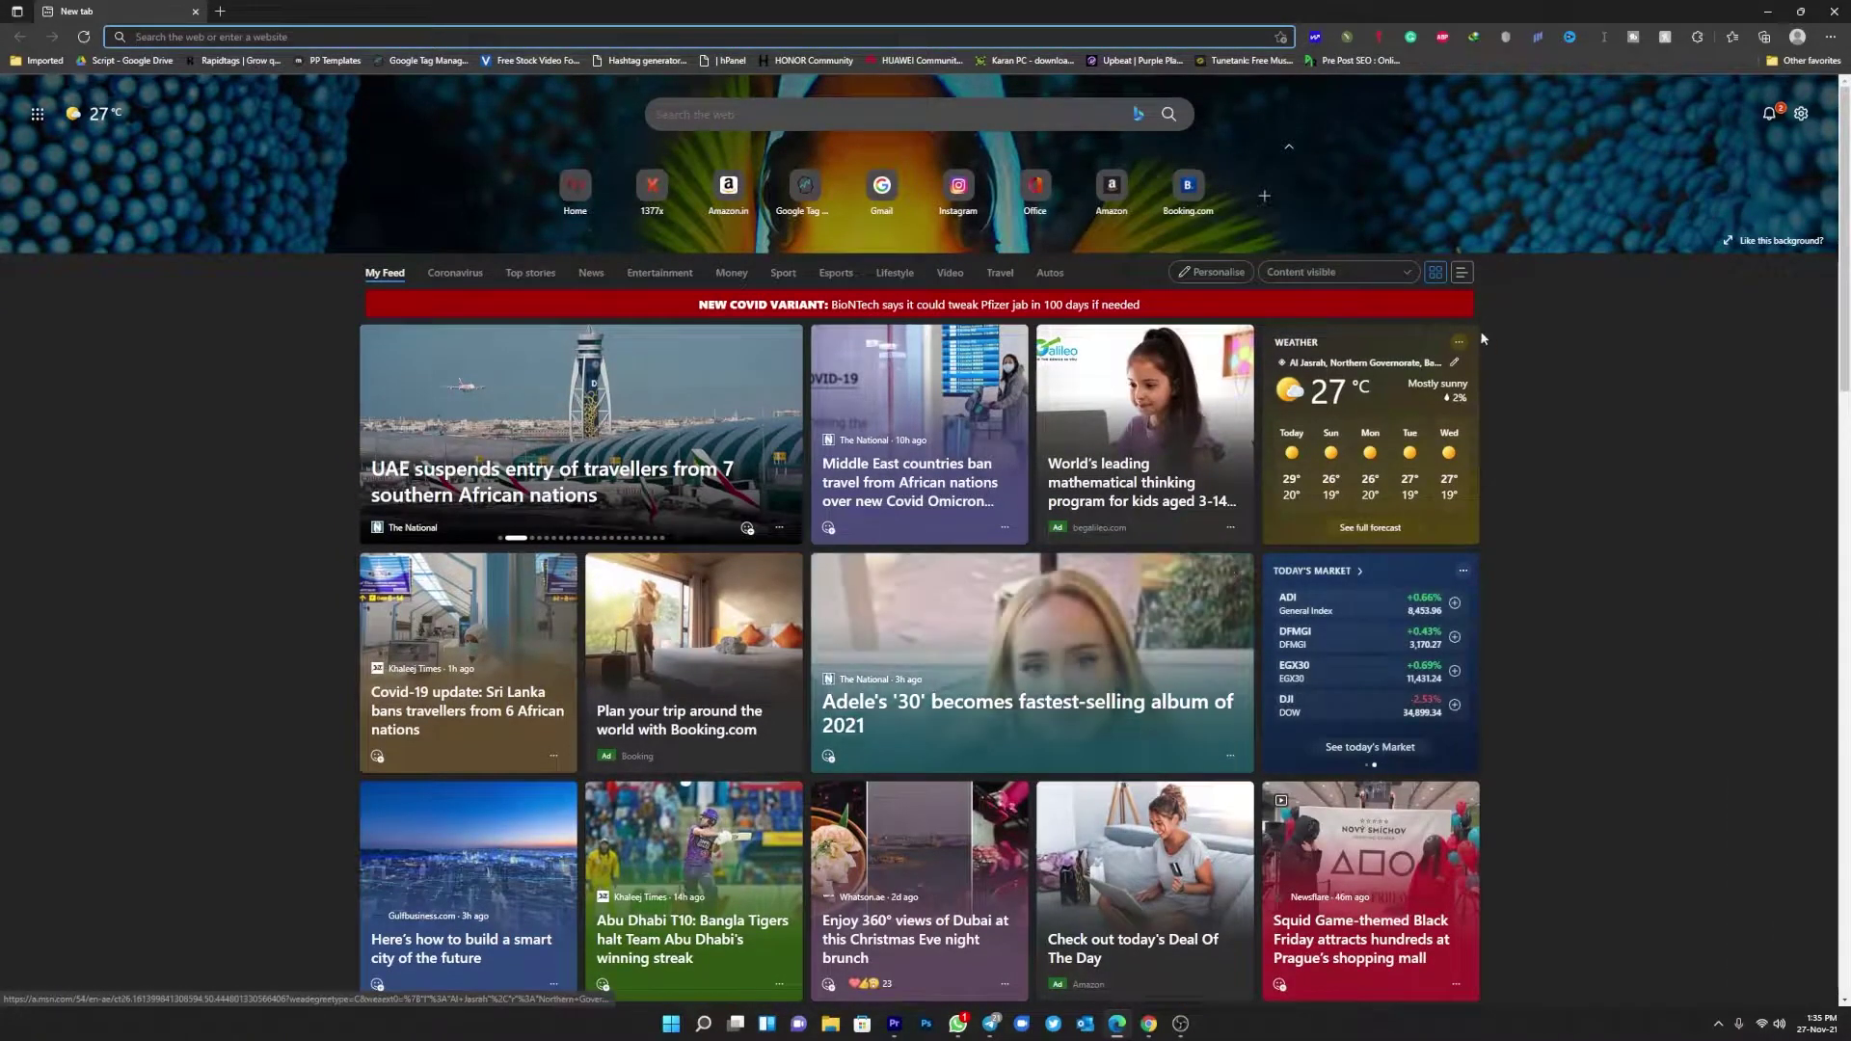
click(1464, 273)
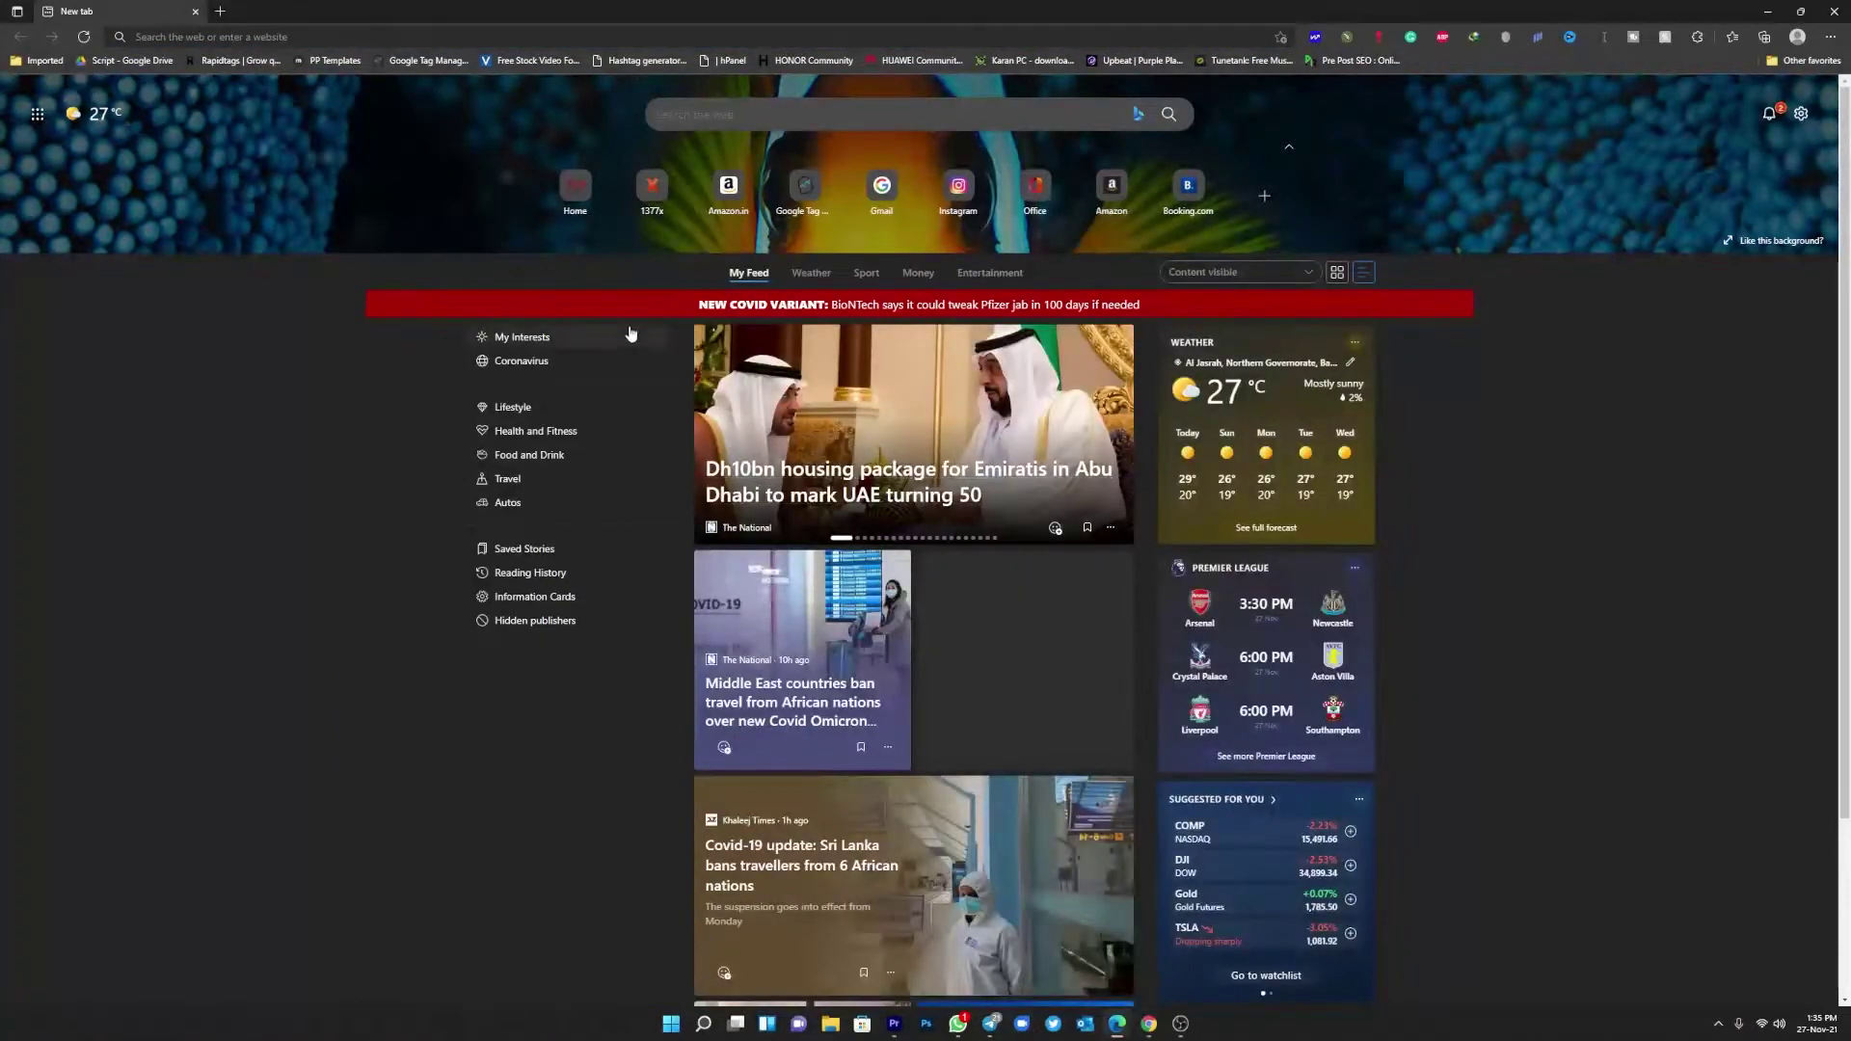
click(512, 339)
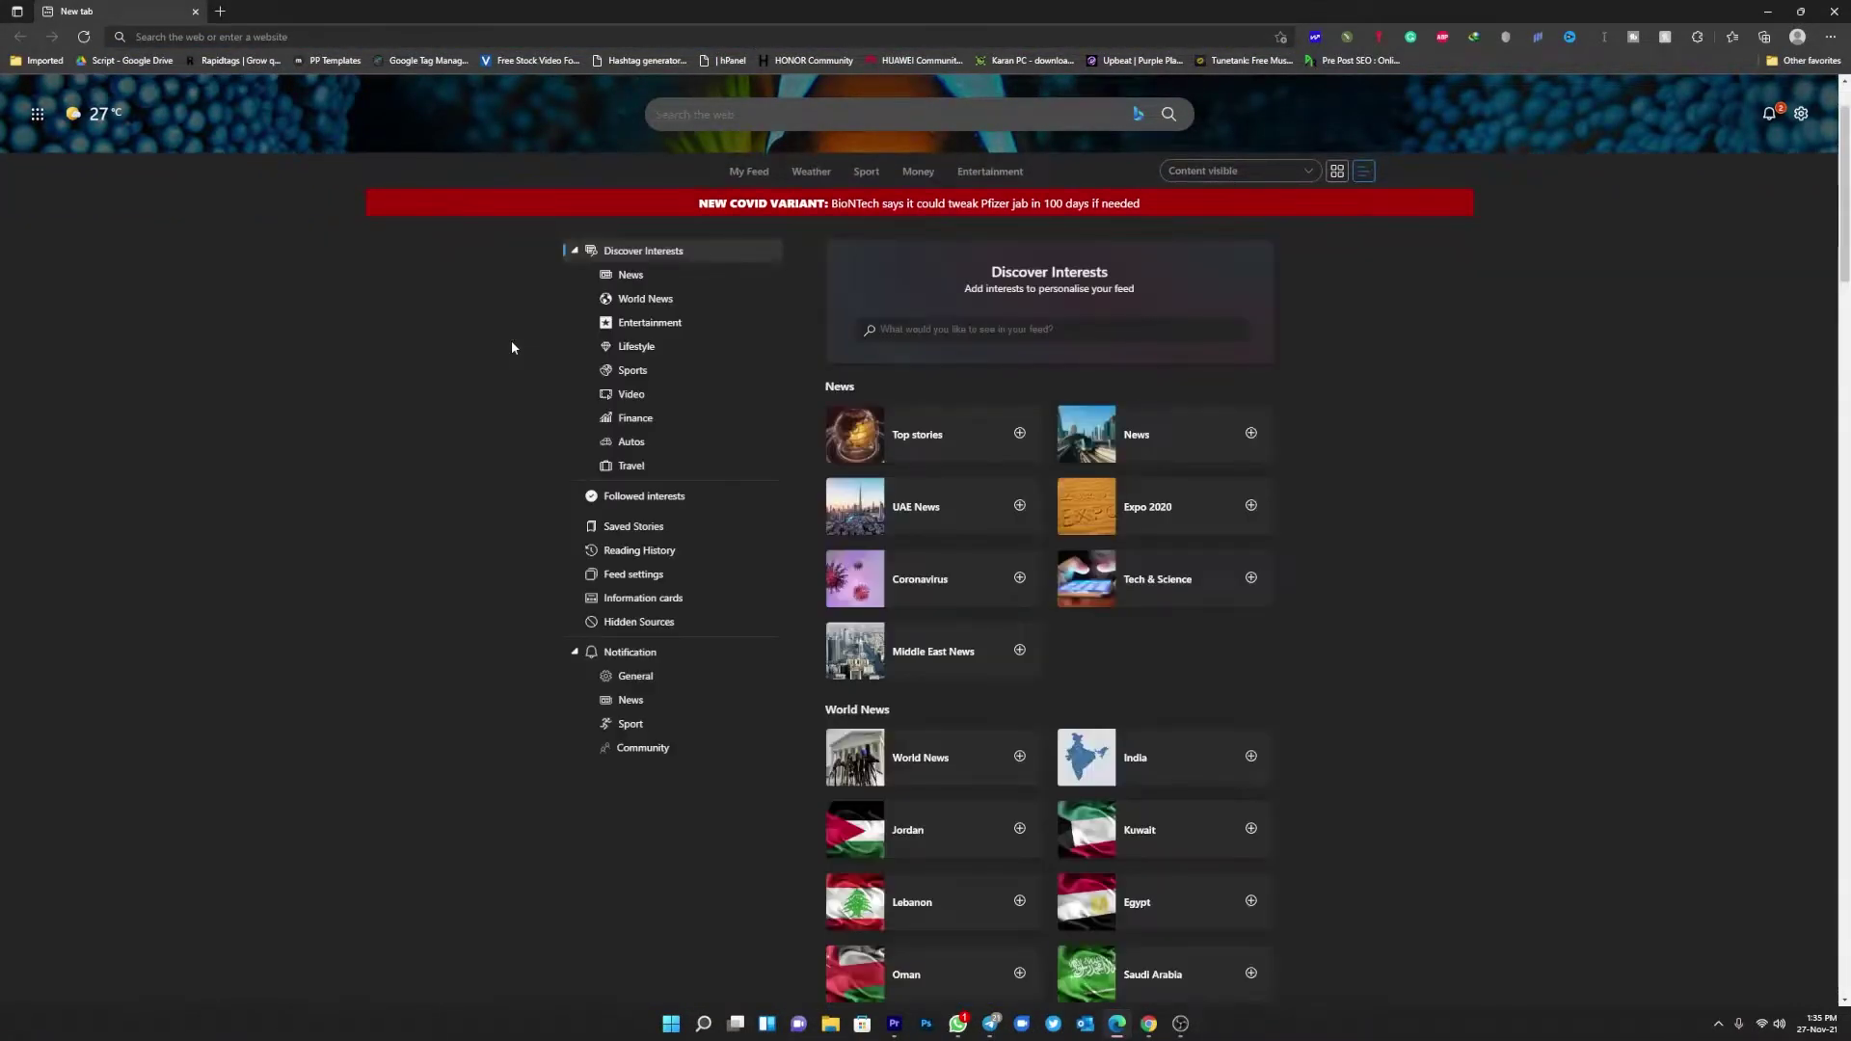
scroll(1046, 442, down, 20)
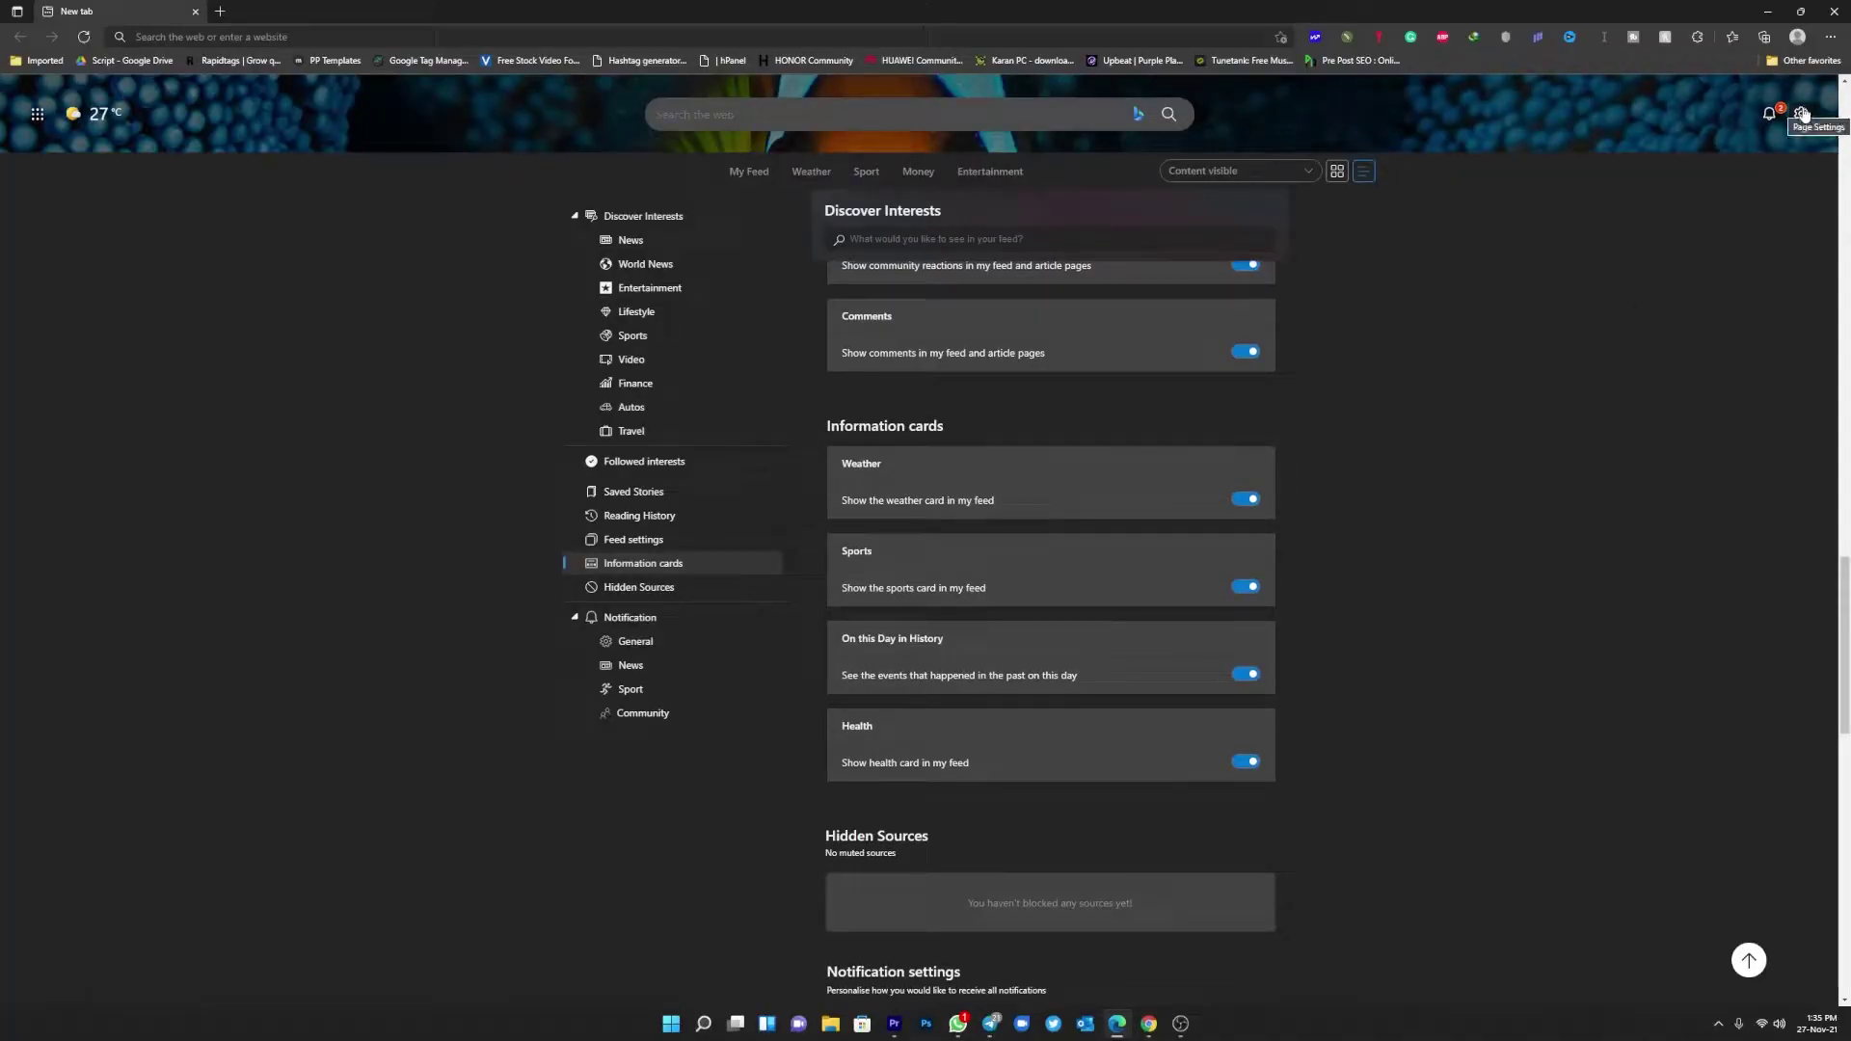
Review the new tab Page layout settings, Advanced options and Language & content regions
click(1802, 114)
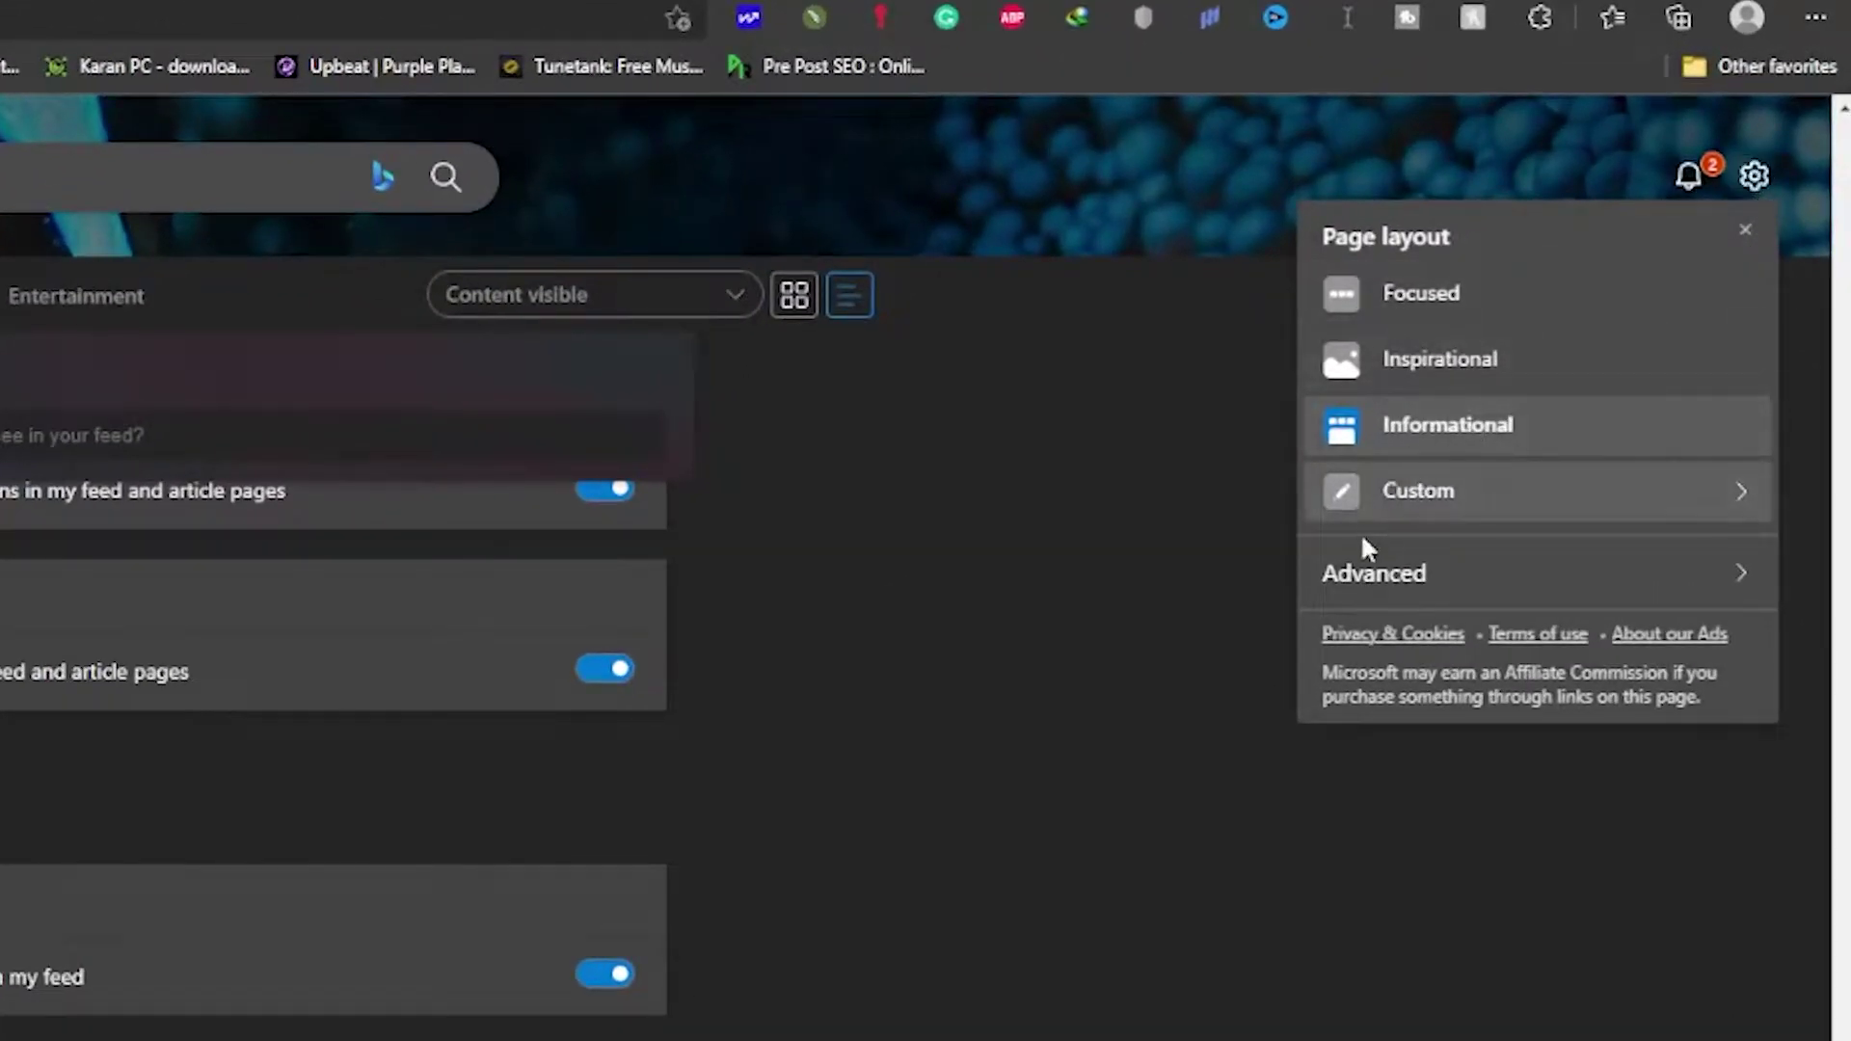
click(1365, 575)
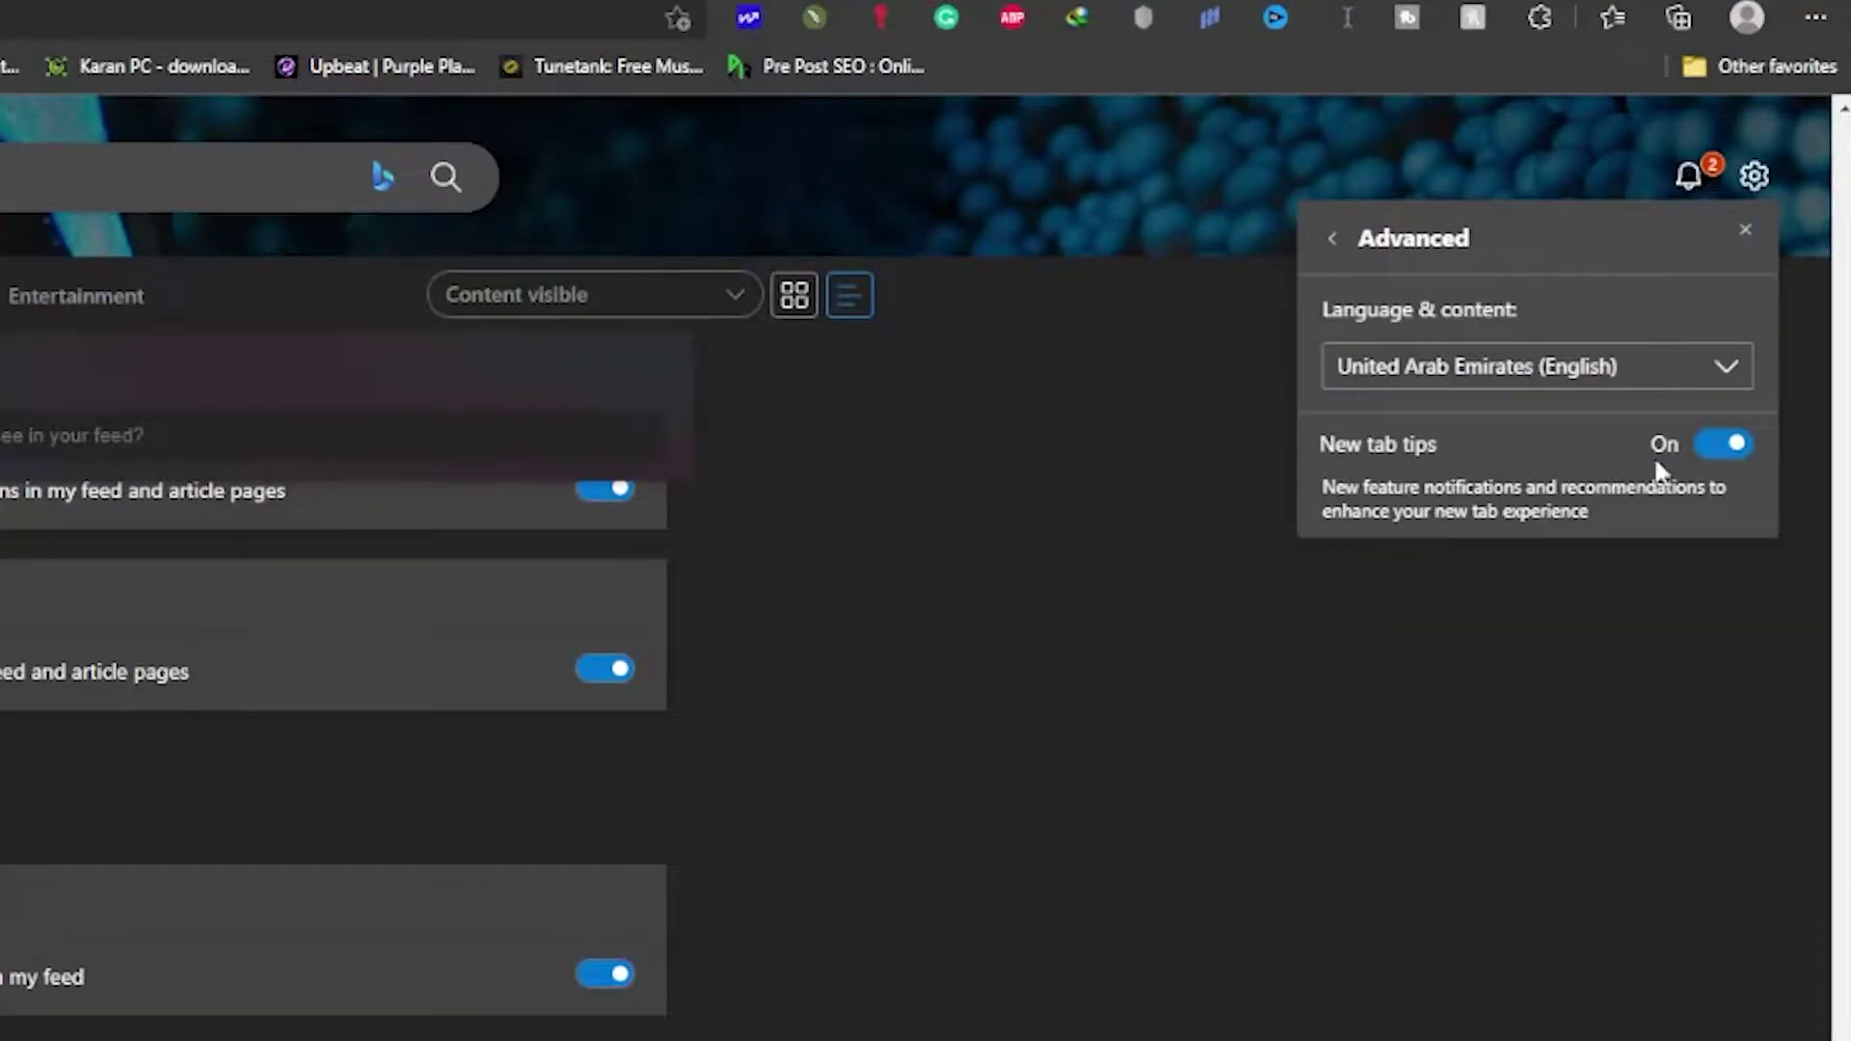
click(1742, 374)
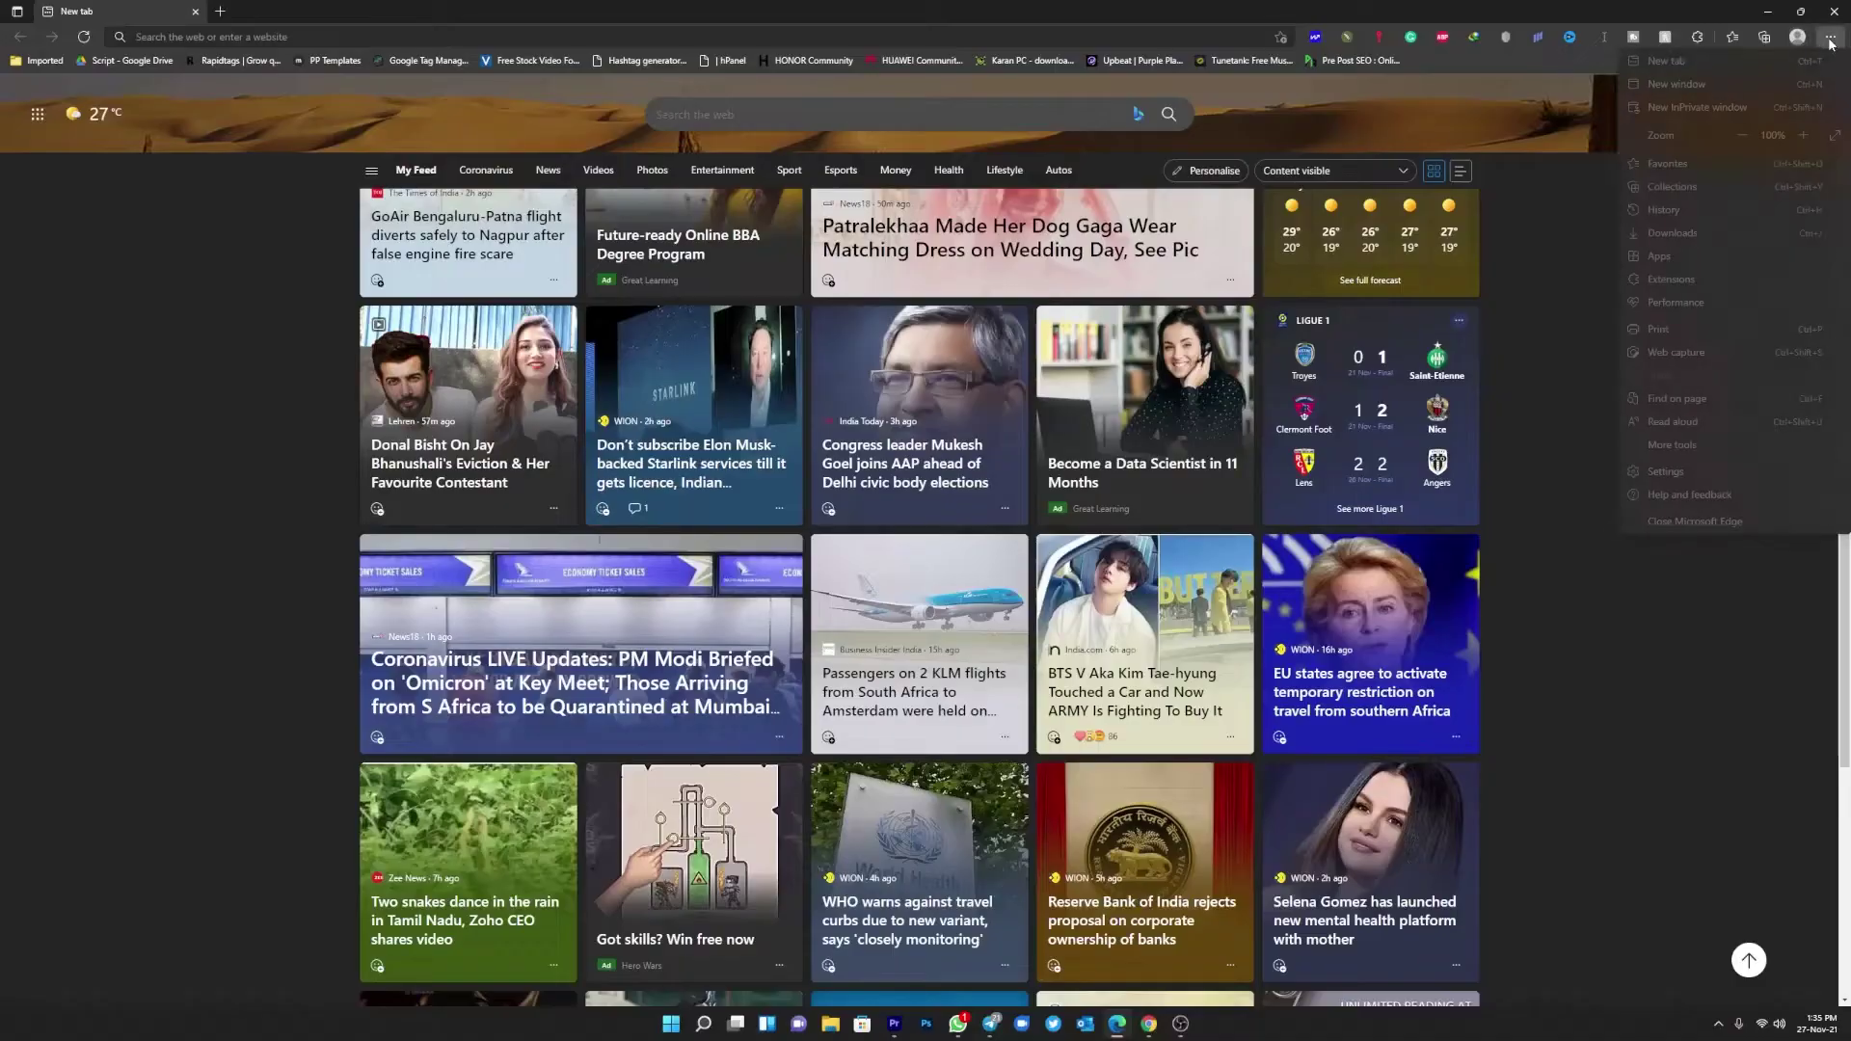
Open Edge Settings at the Start, home, and new tabs section
click(1685, 472)
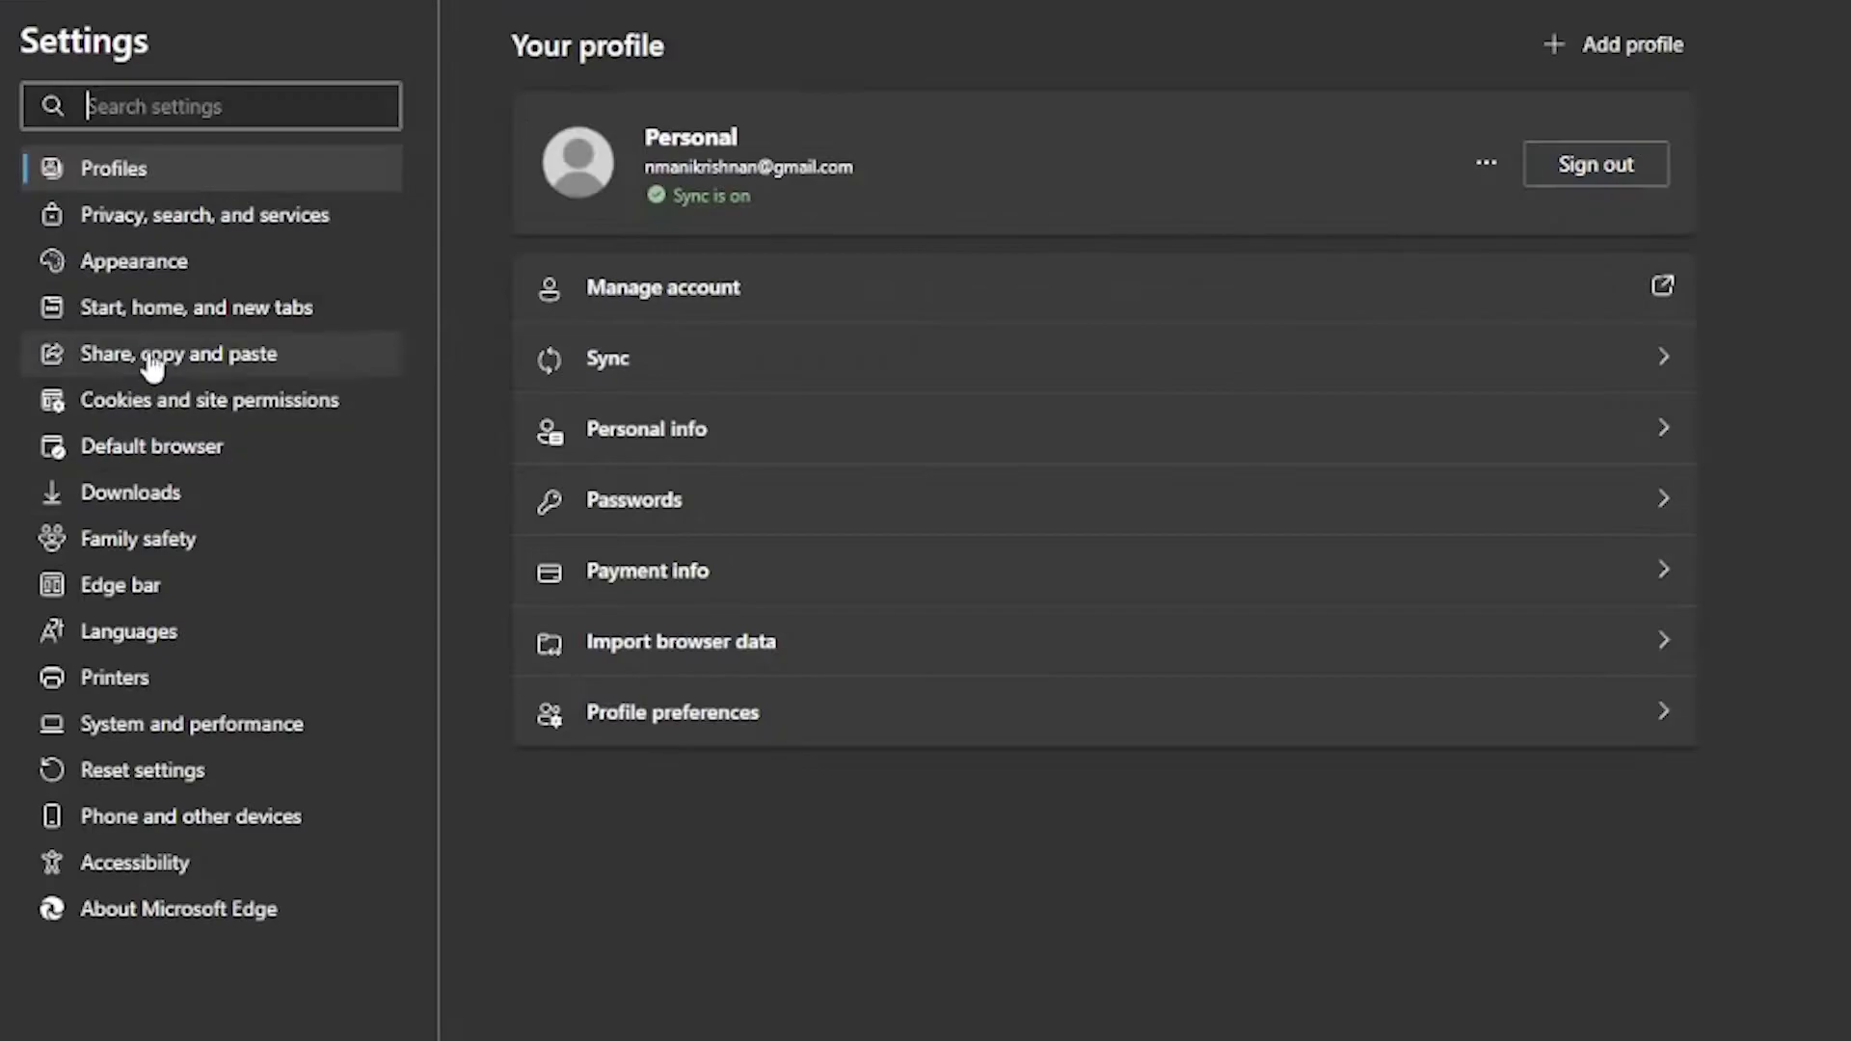
click(102, 250)
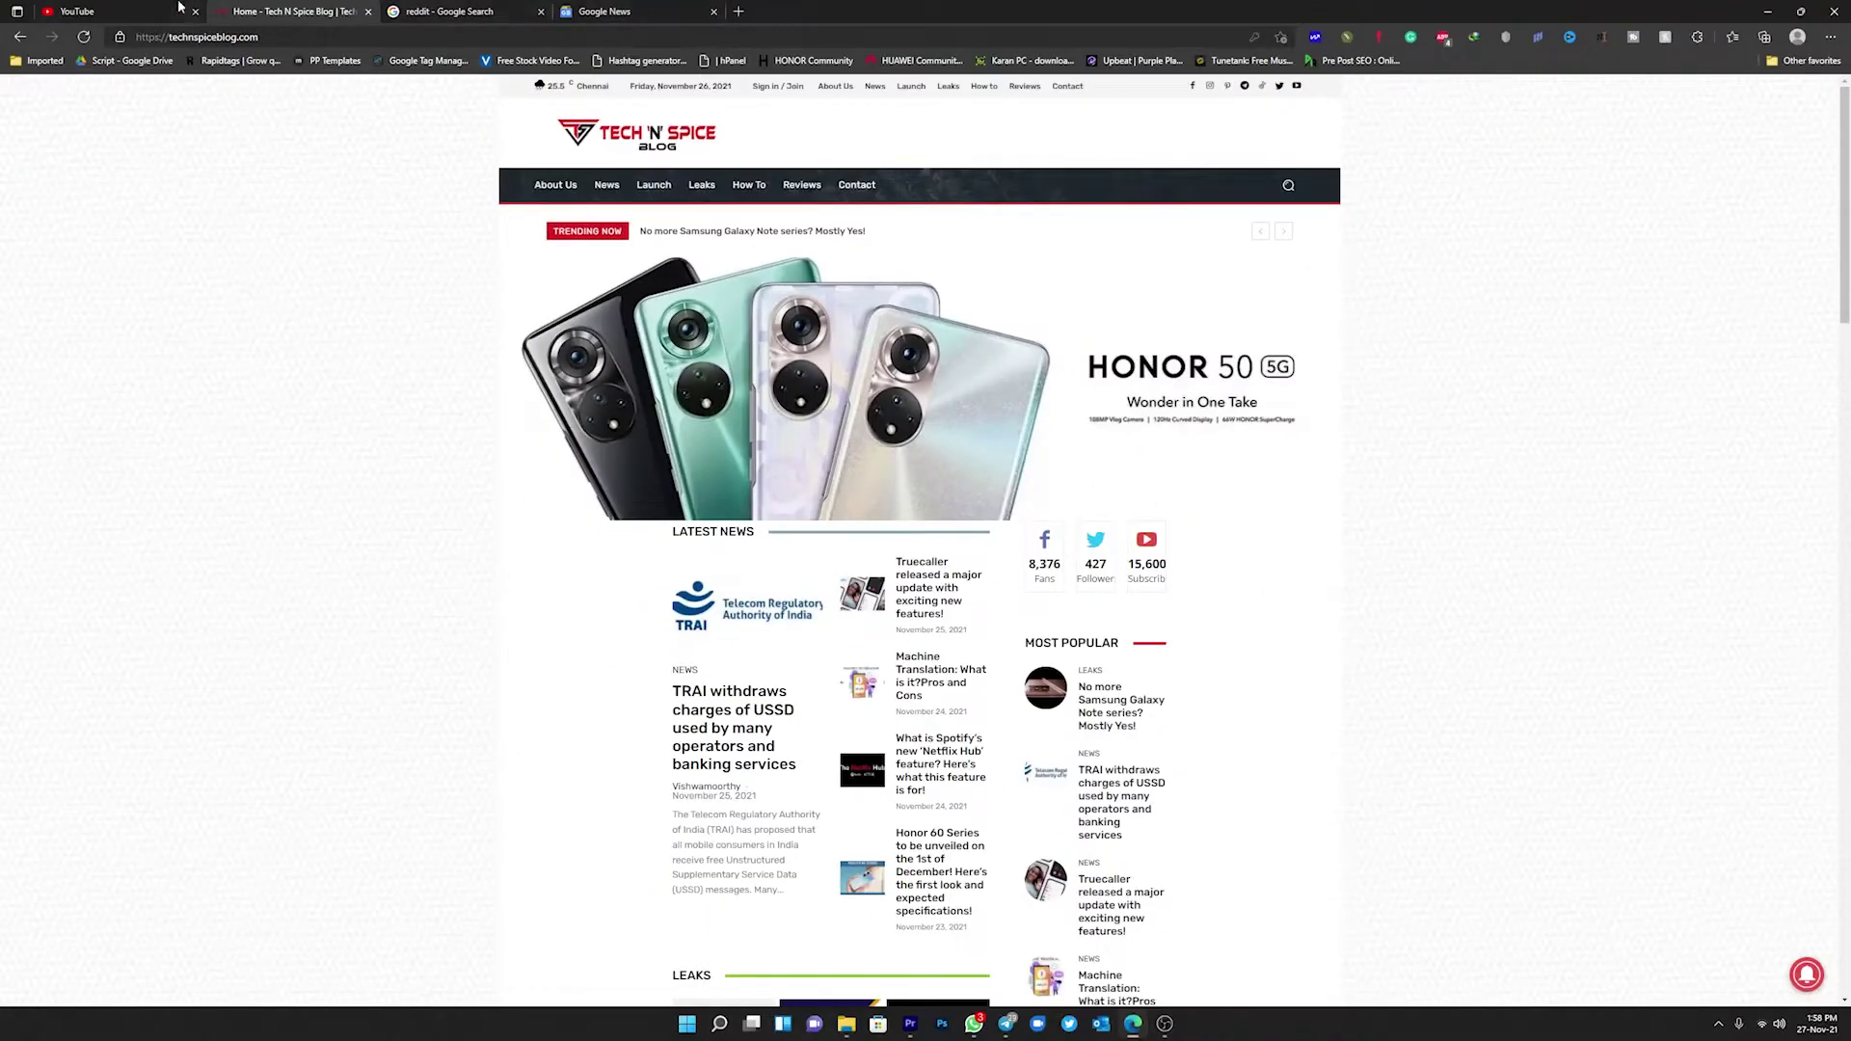
Turn on vertical tabs, add the blog tab to a red group, and re-enable vertical tabs
click(17, 13)
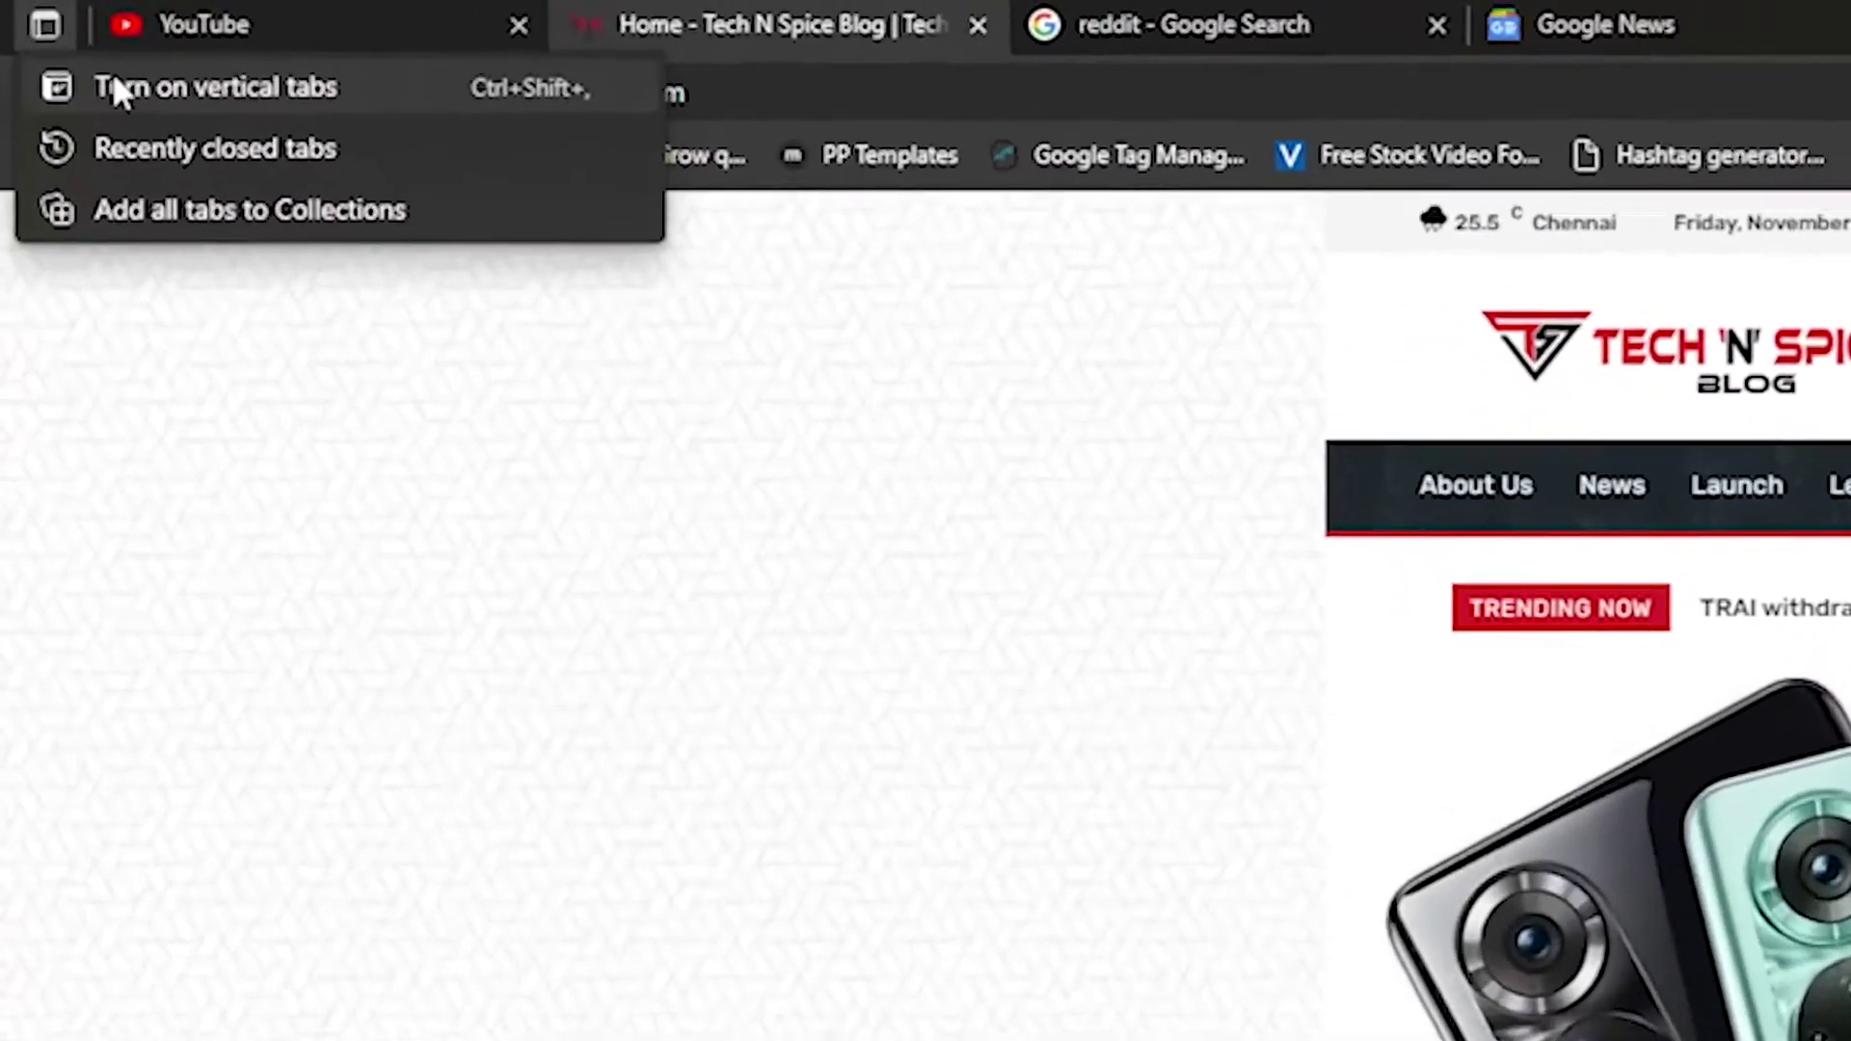
click(44, 35)
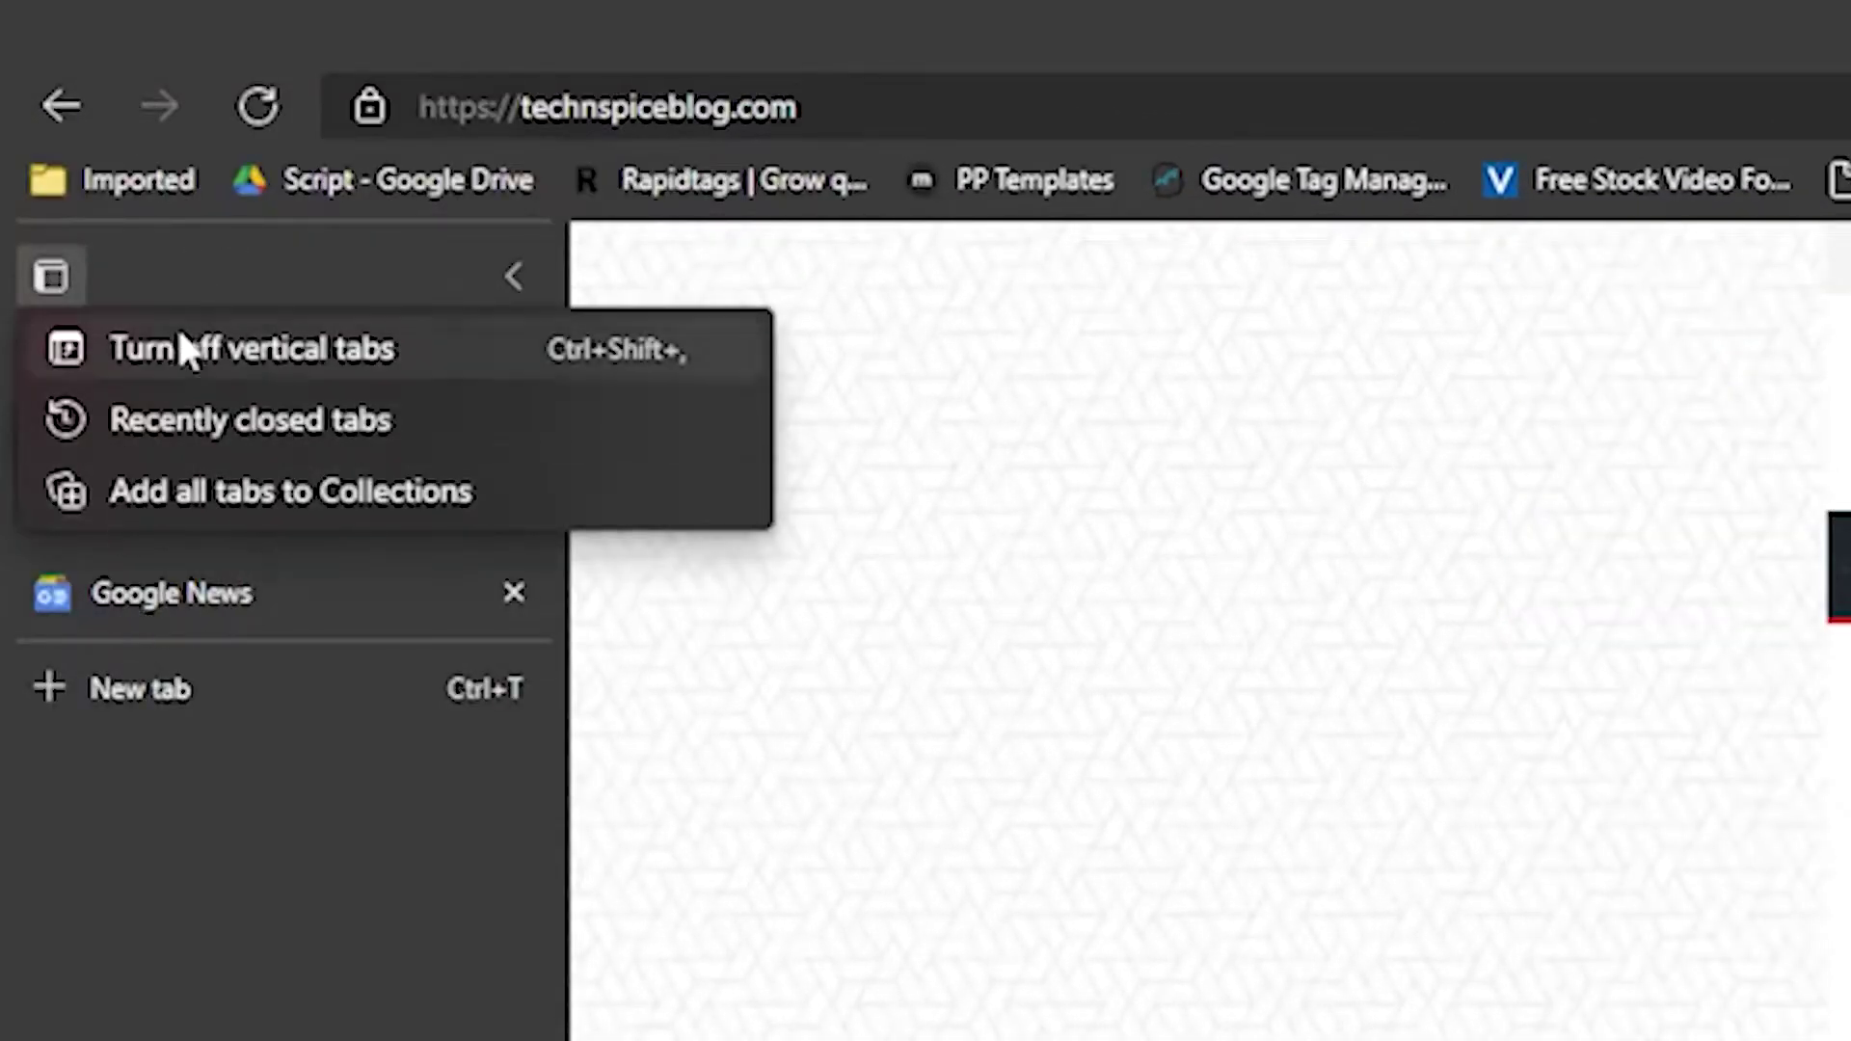
right_click(370, 424)
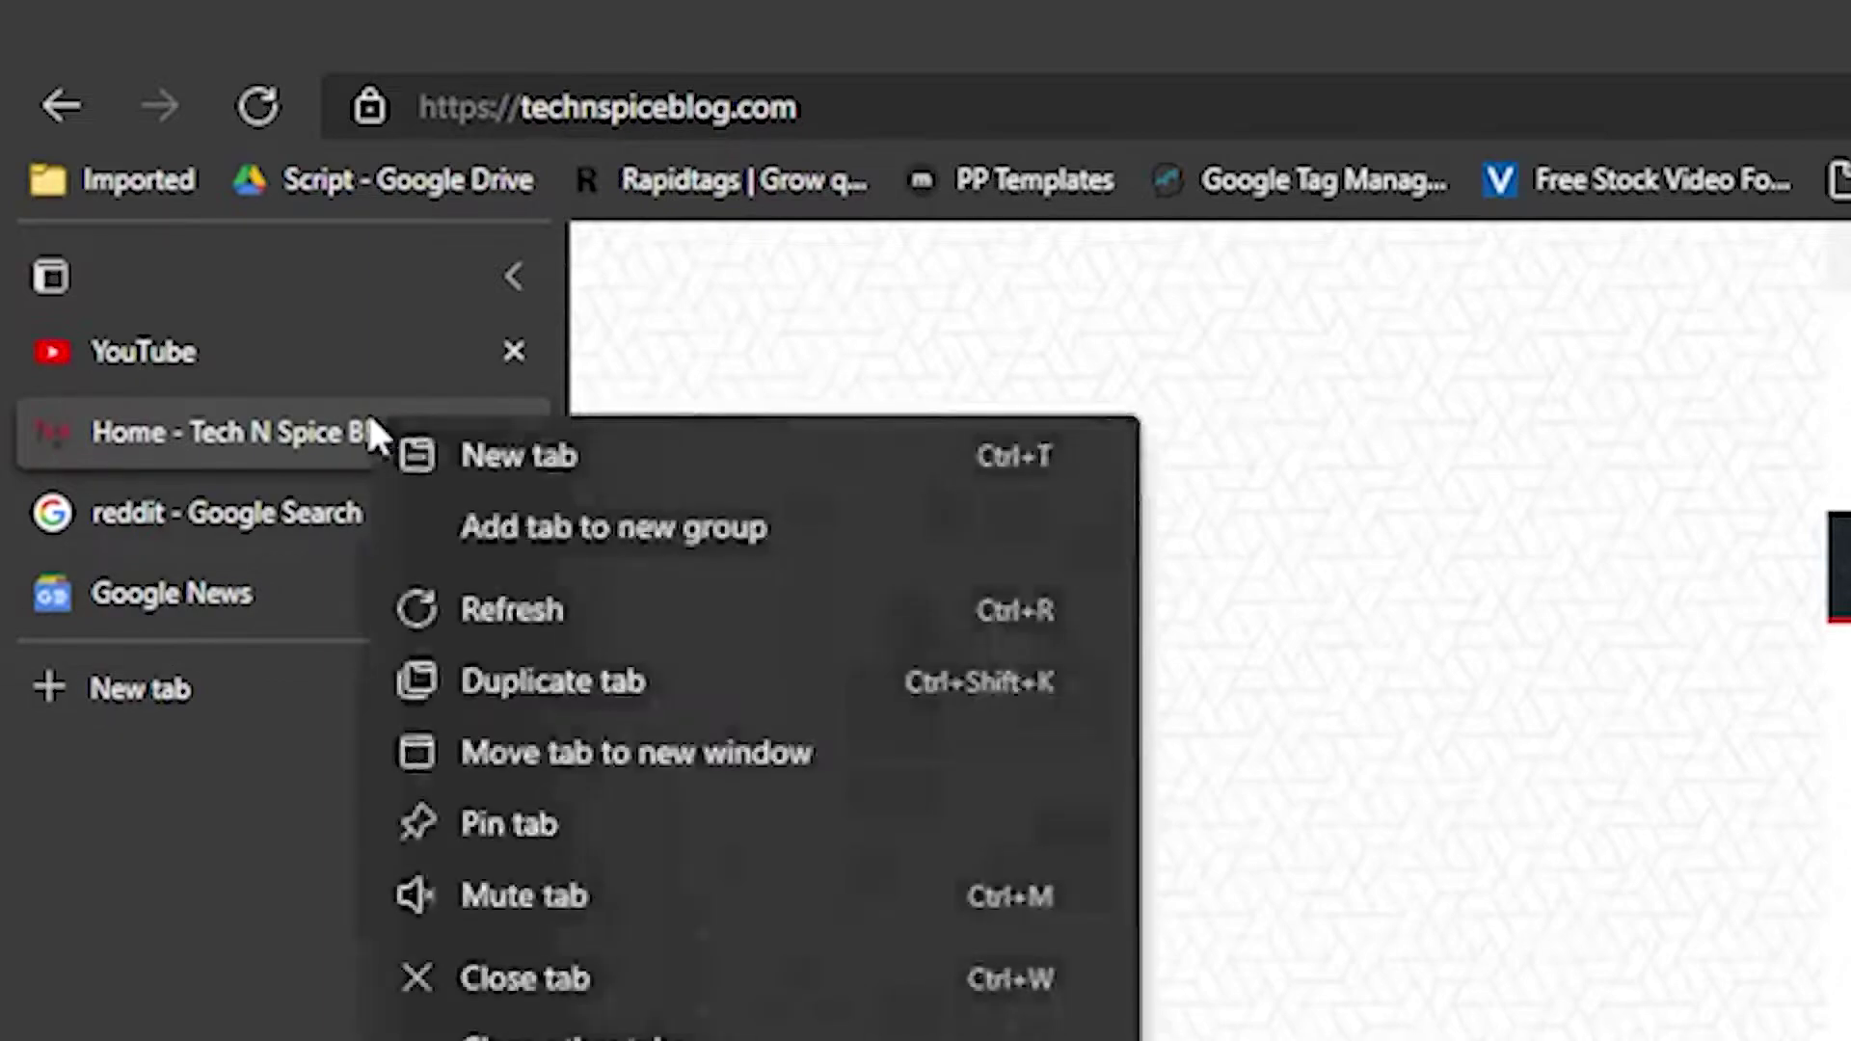
click(594, 528)
click(235, 613)
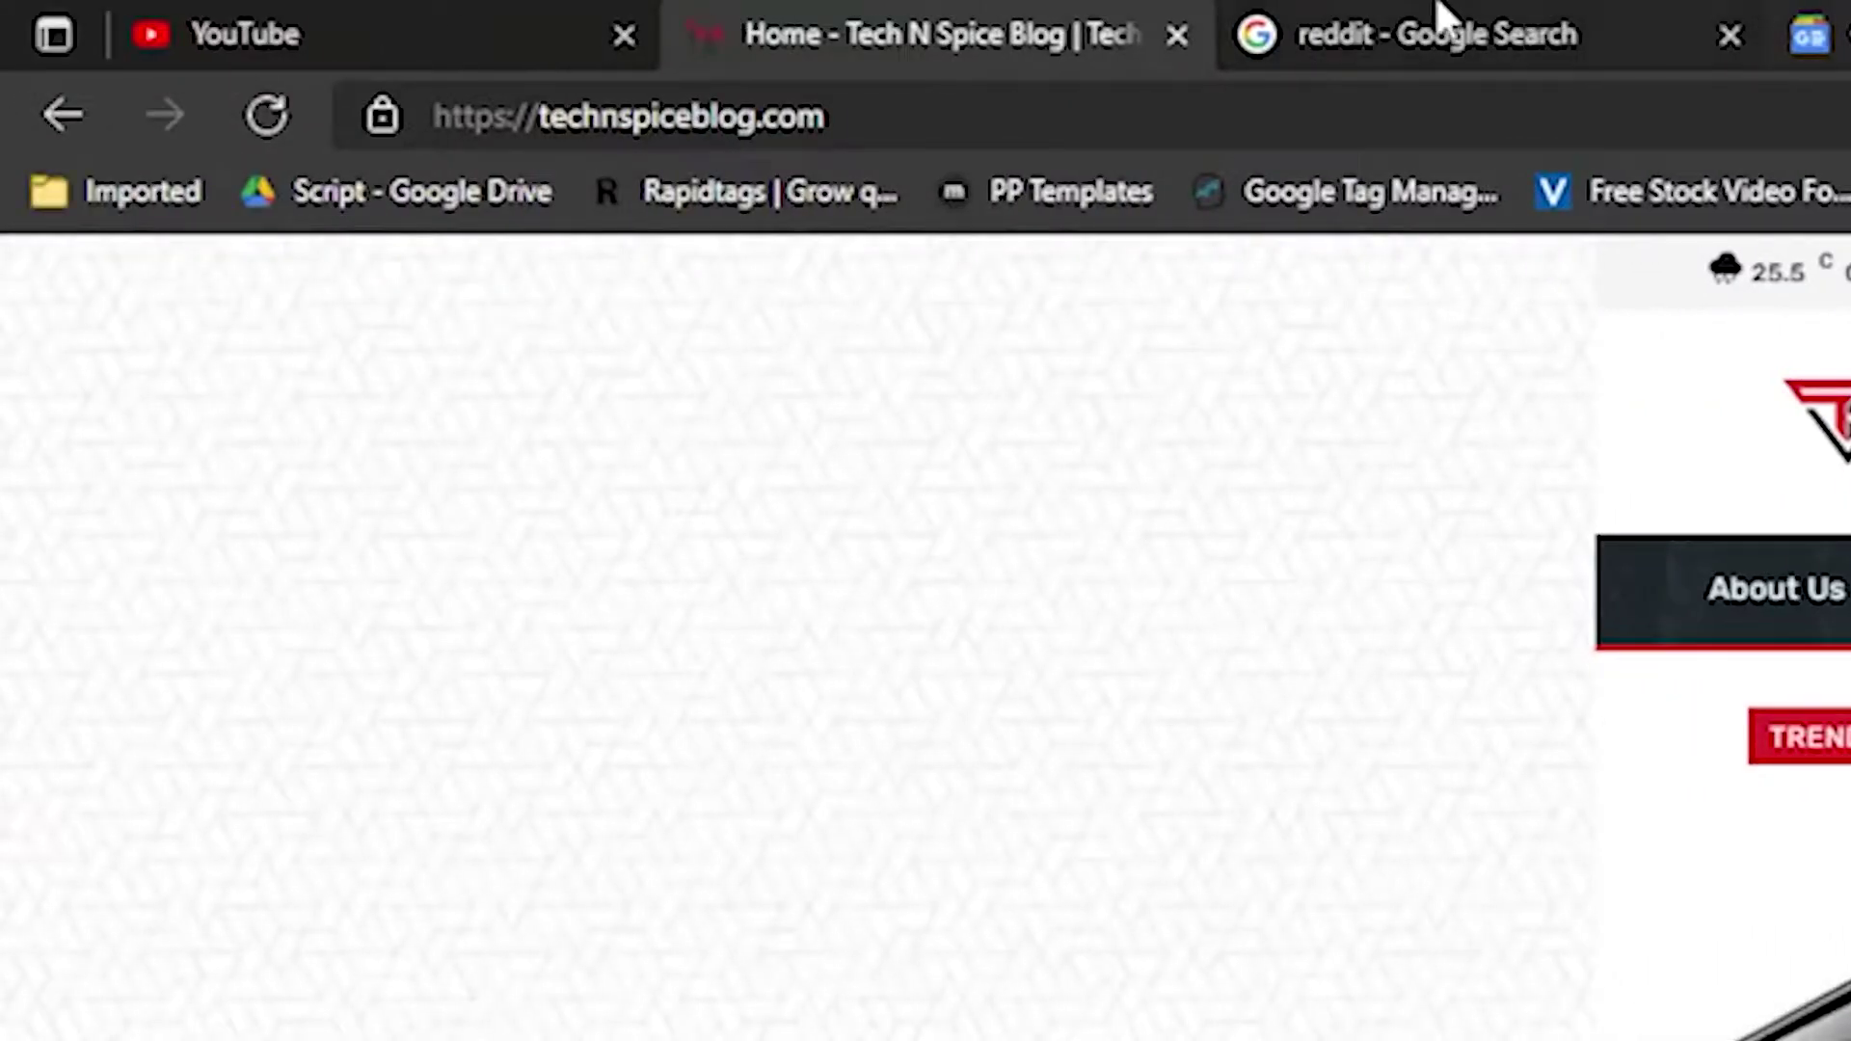
click(55, 37)
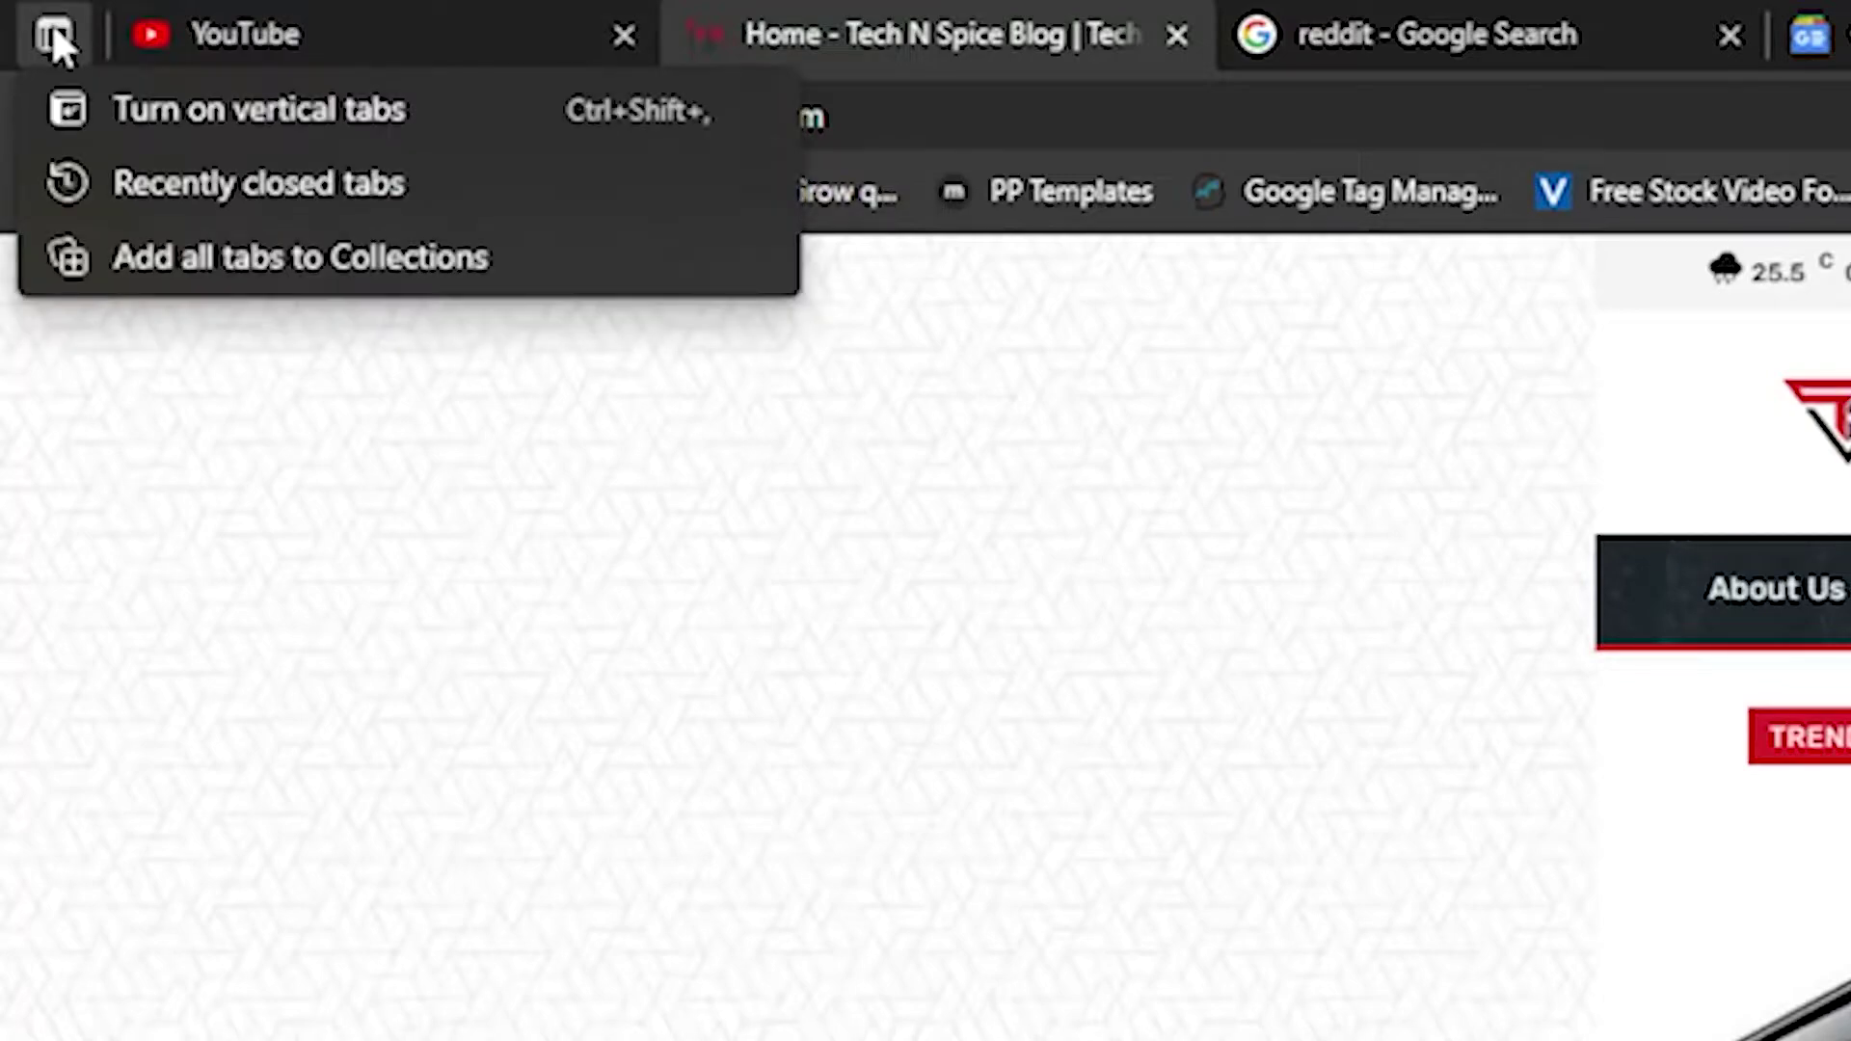
click(135, 108)
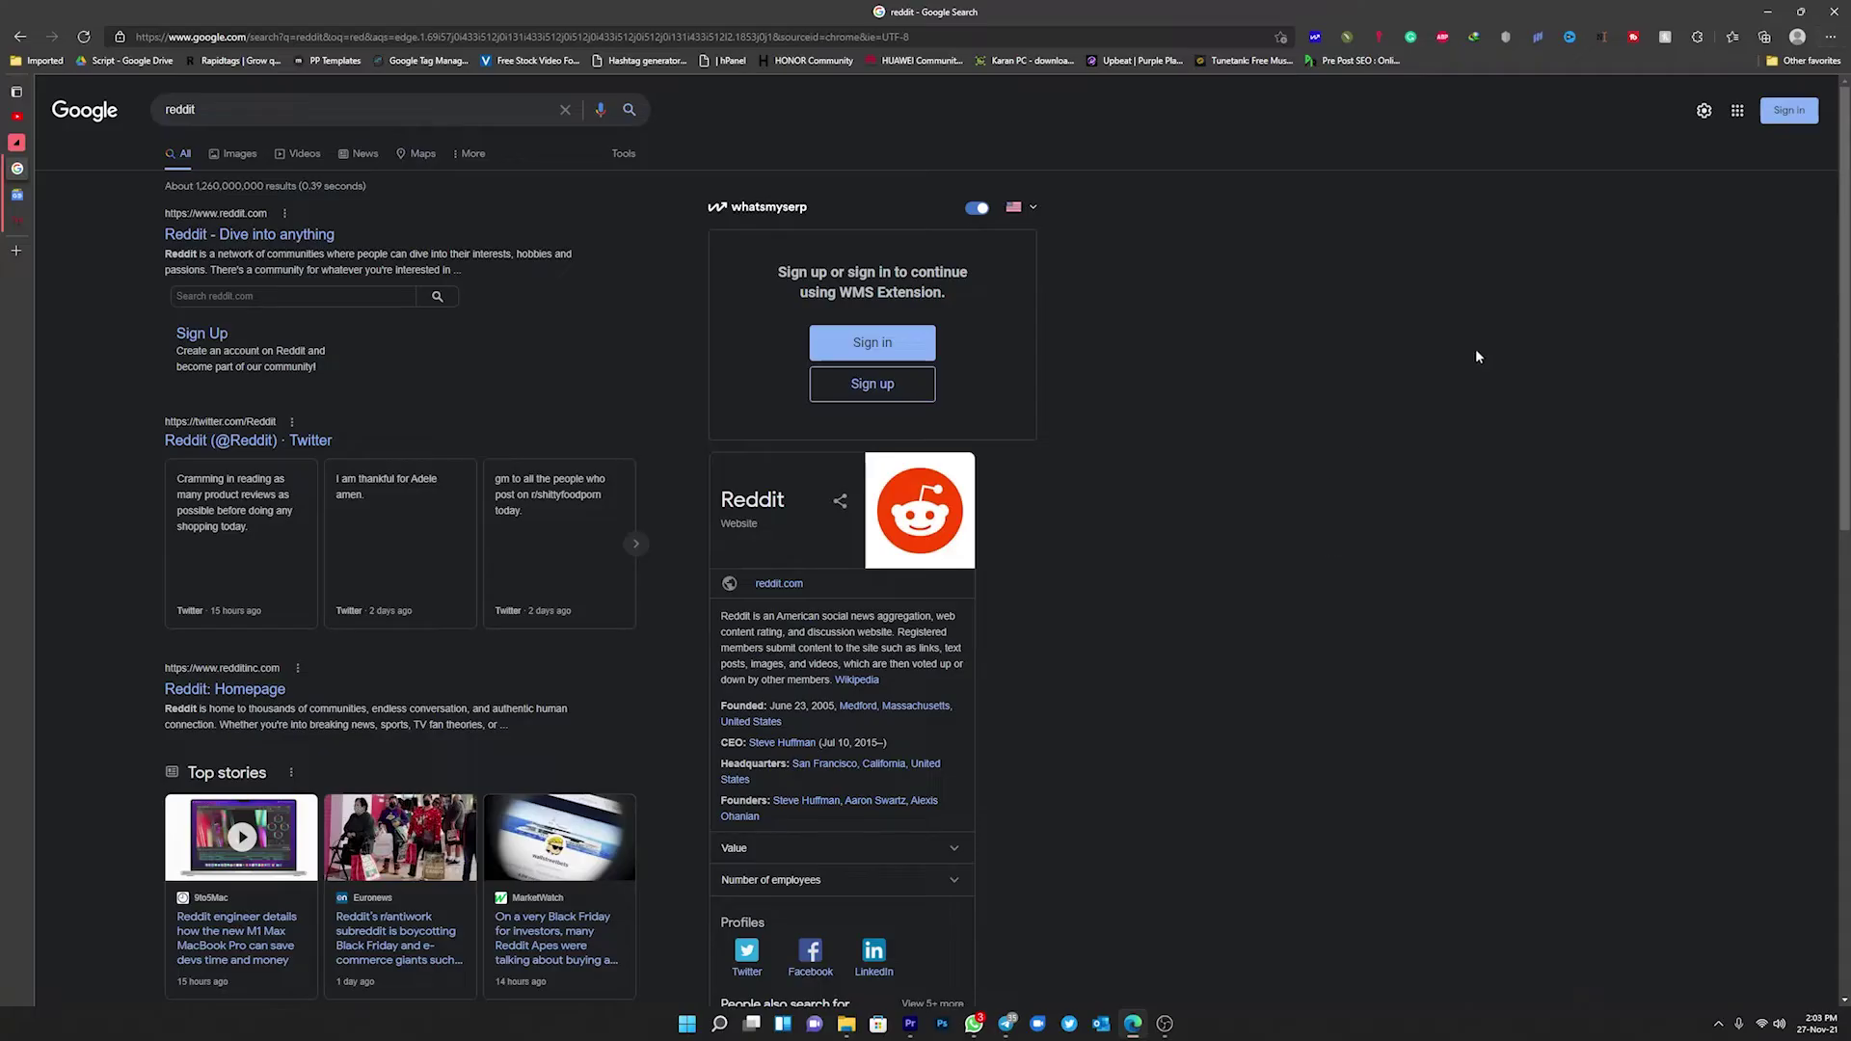
Try Strict and Basic tracking prevention, return to Balanced, and note the InPrivate strict option
click(1830, 36)
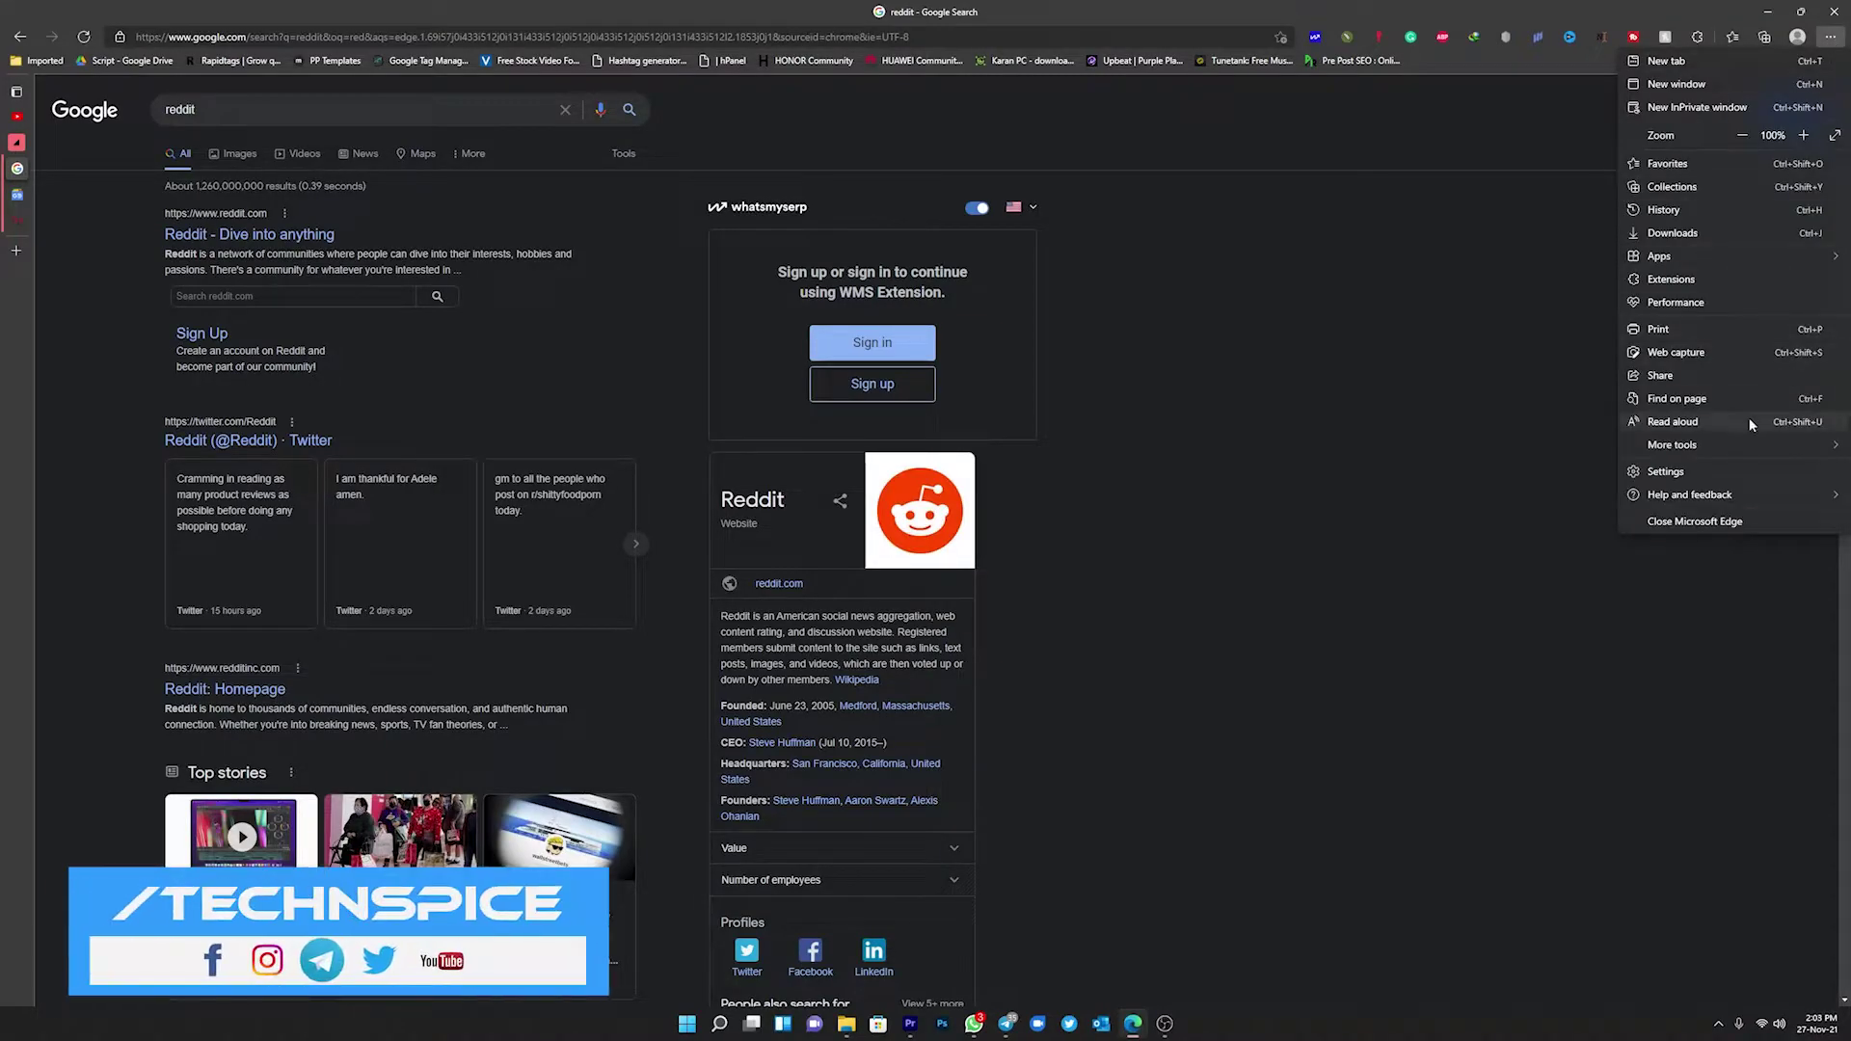
click(1666, 473)
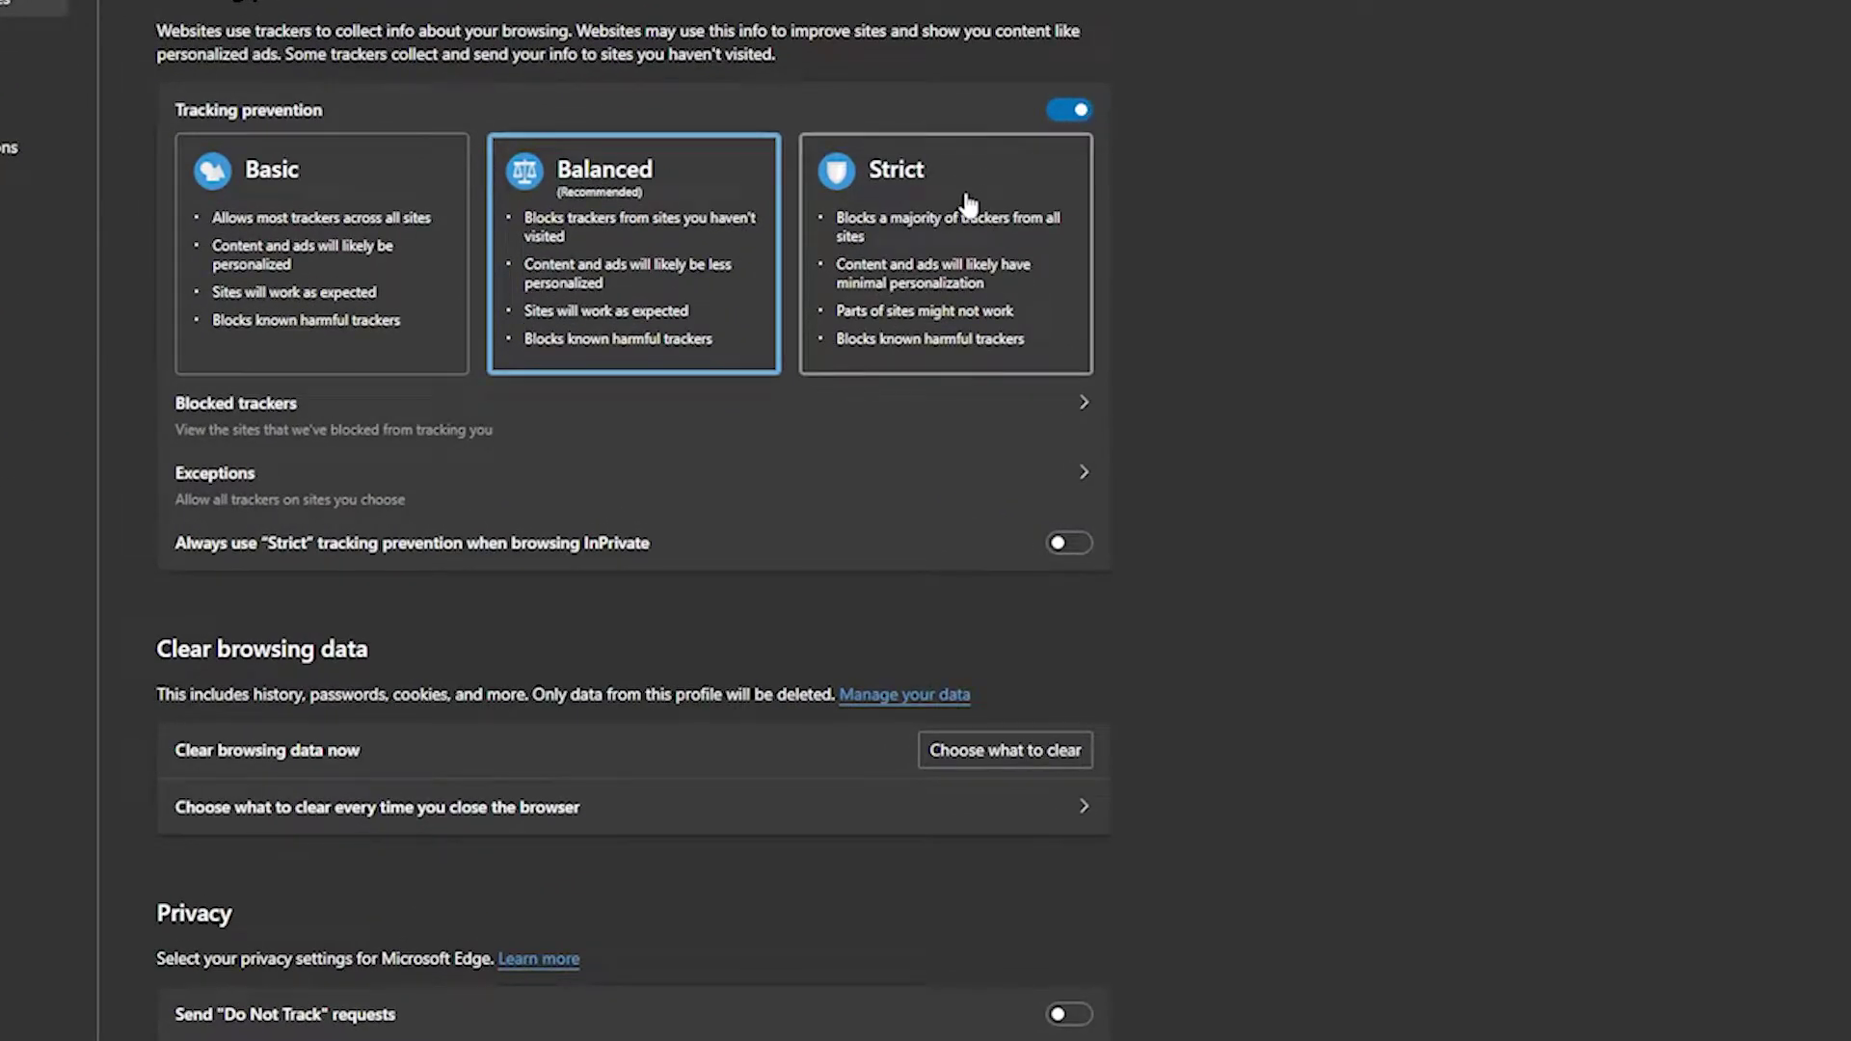
click(969, 205)
click(310, 229)
click(598, 253)
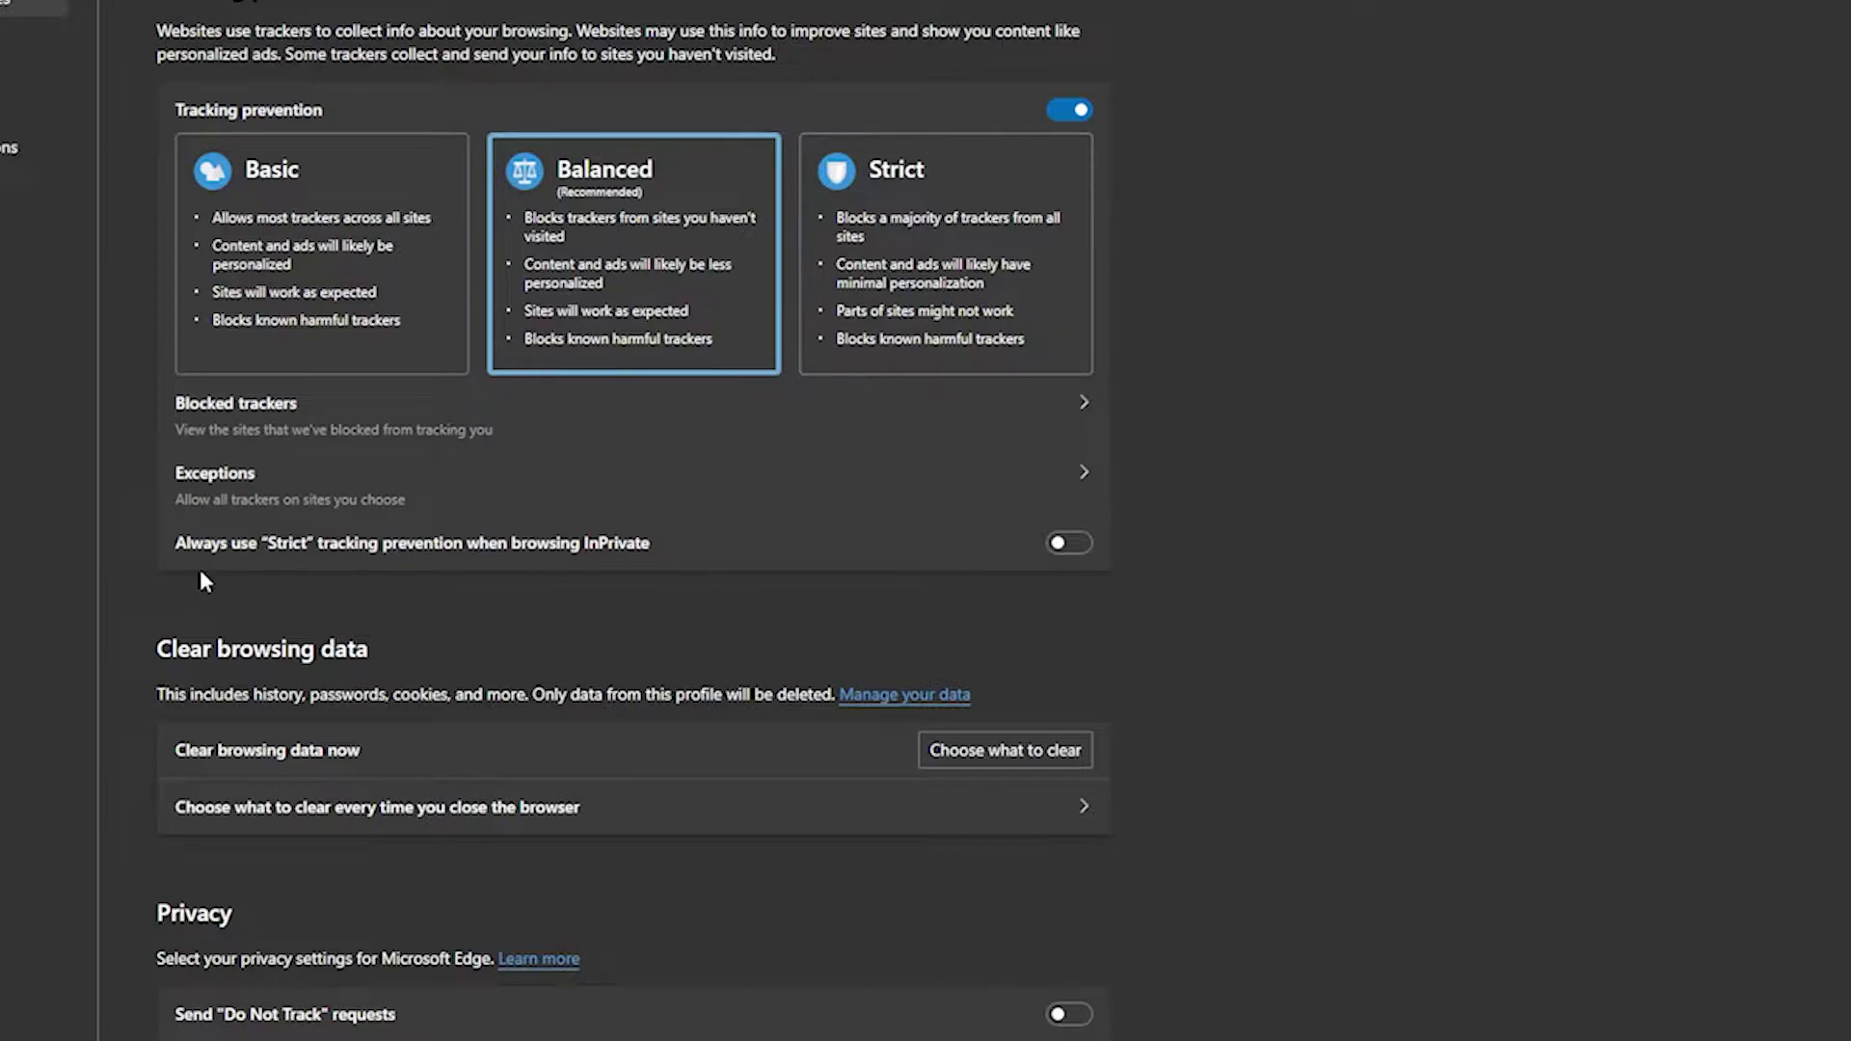
drag(181, 551, 530, 552)
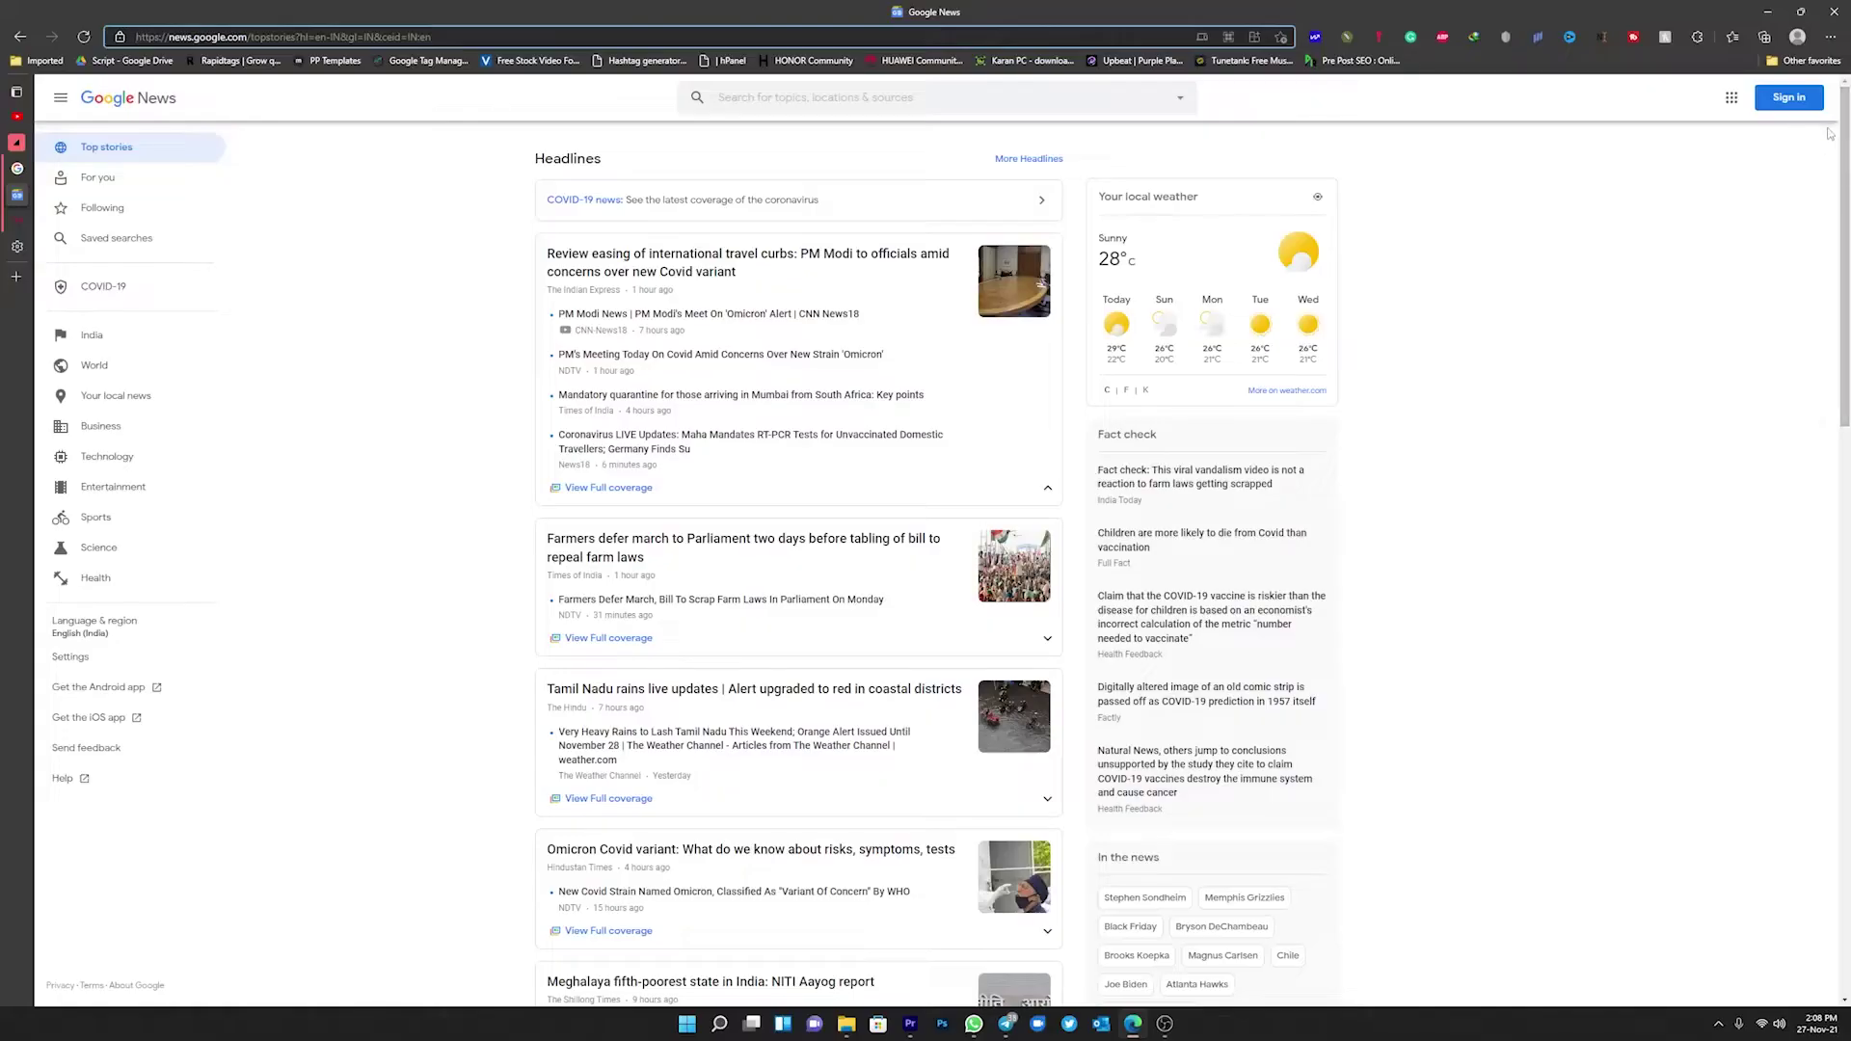
Open the Passwords settings page and review its no leaked passwords notice
click(1830, 37)
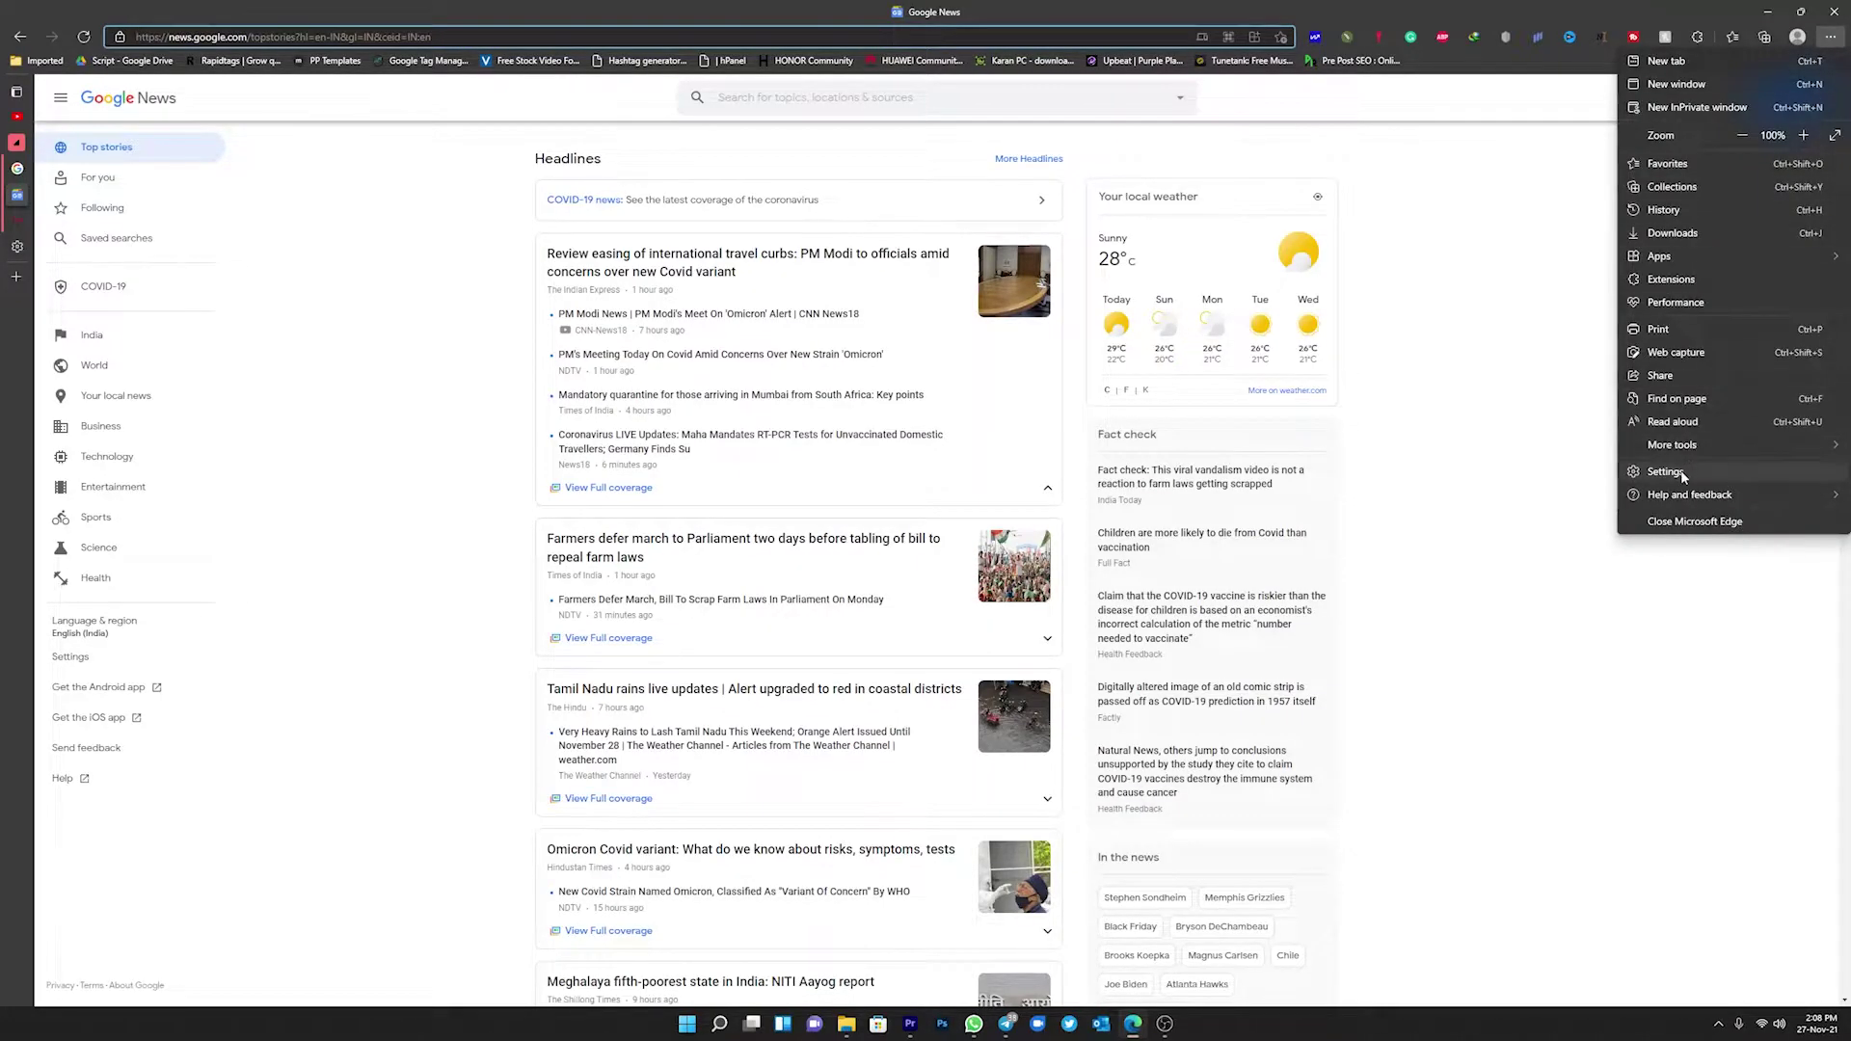
click(1655, 475)
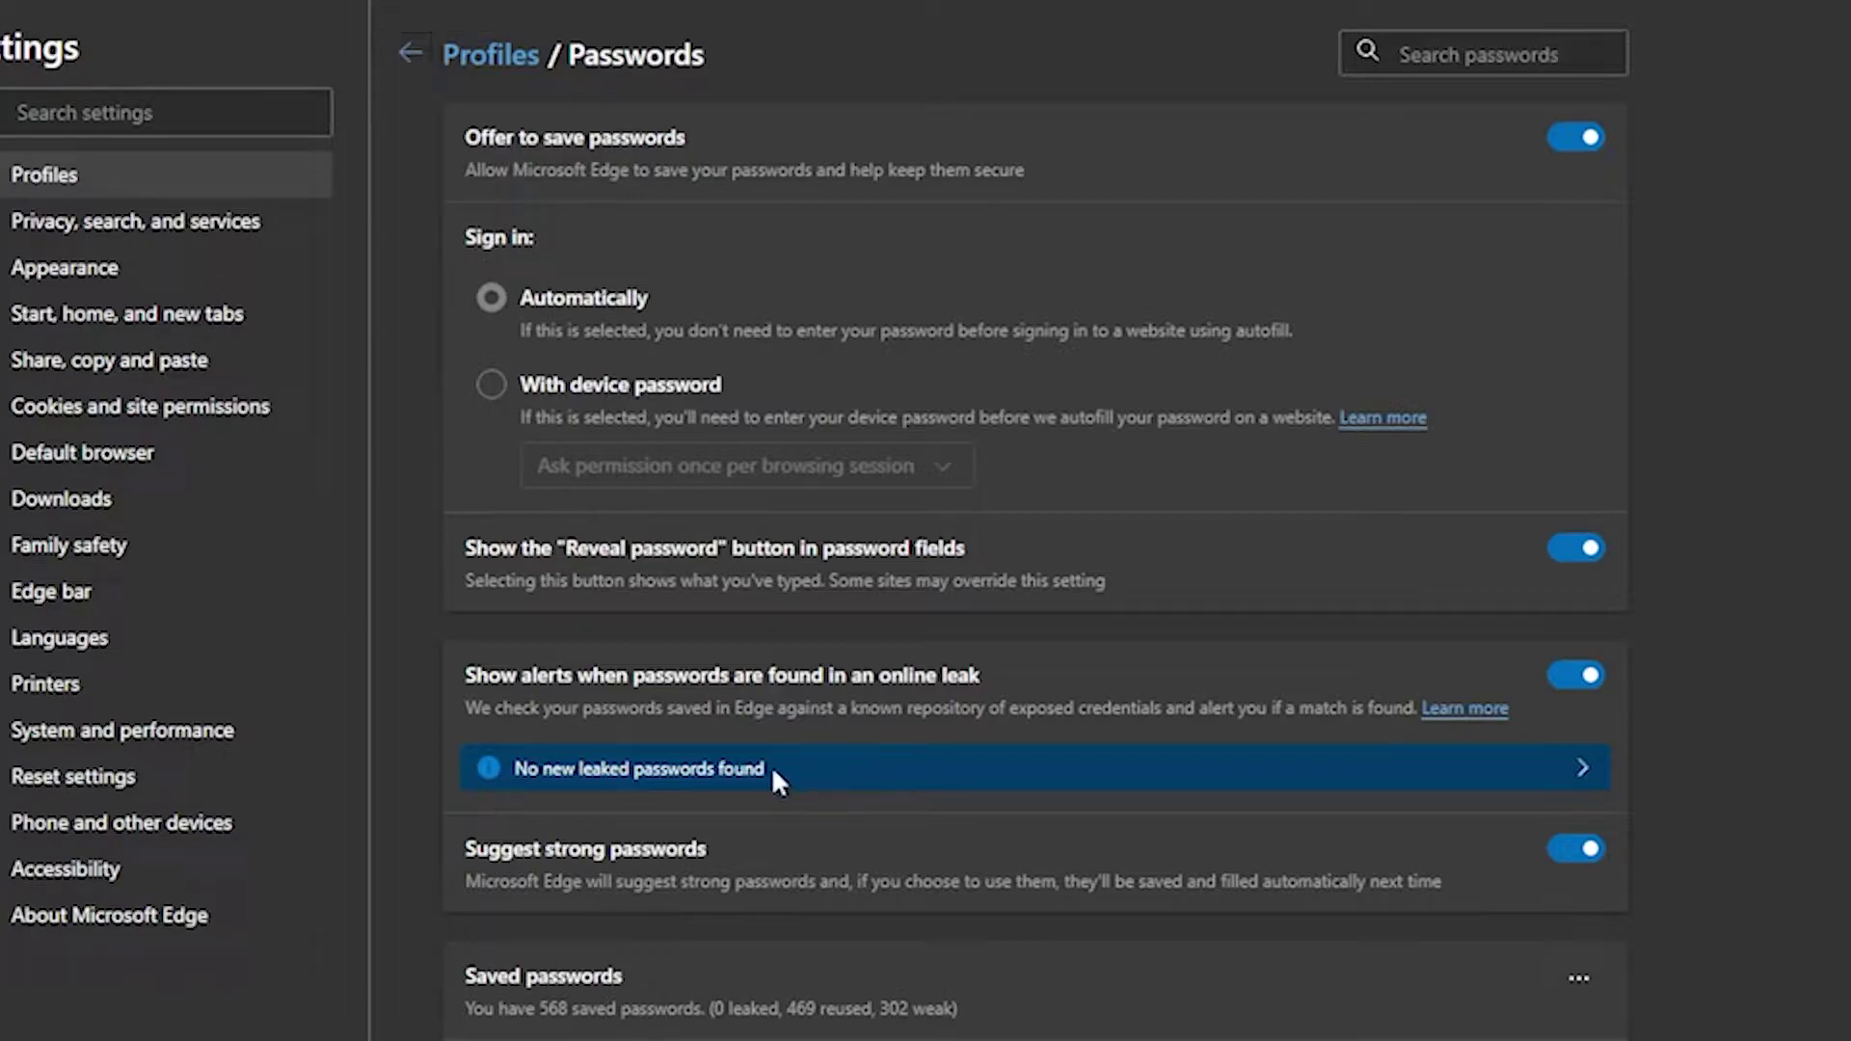
drag(579, 769, 503, 779)
click(996, 800)
Turn off Show the Reveal password button and Suggest strong passwords
drag(514, 415, 989, 421)
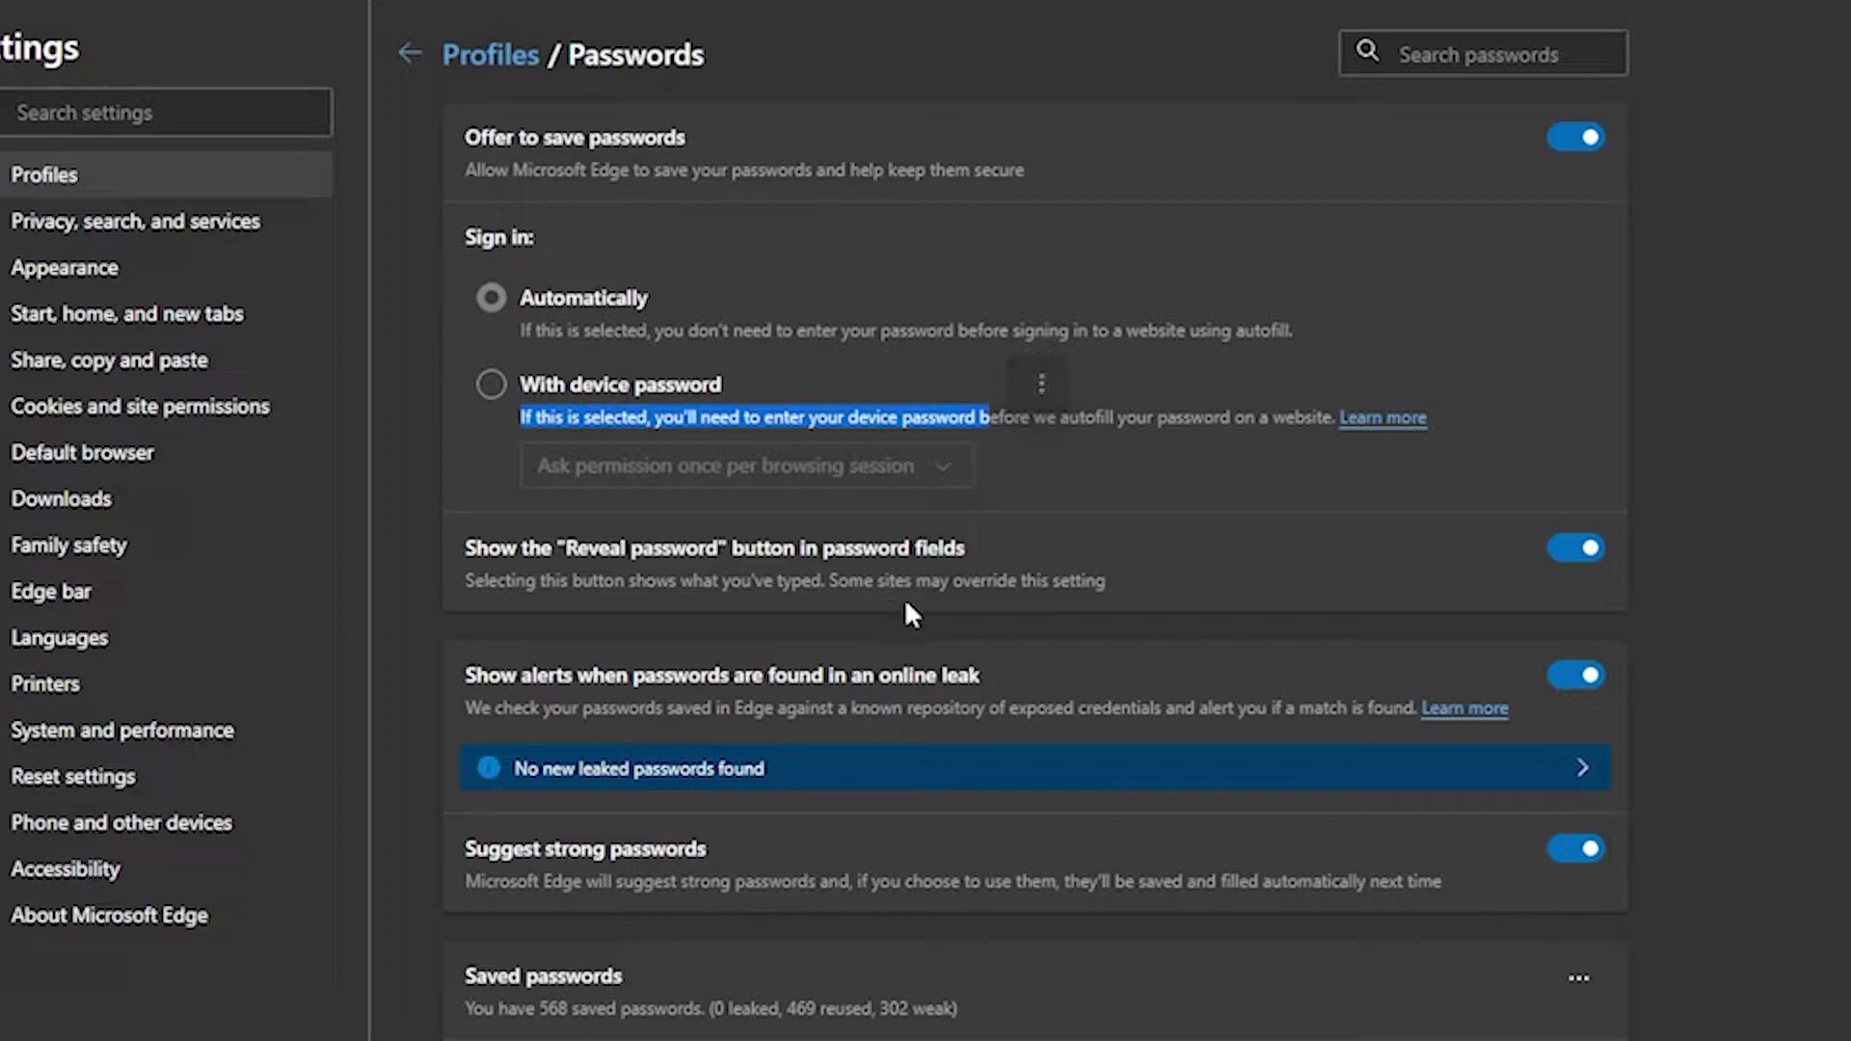
click(1184, 535)
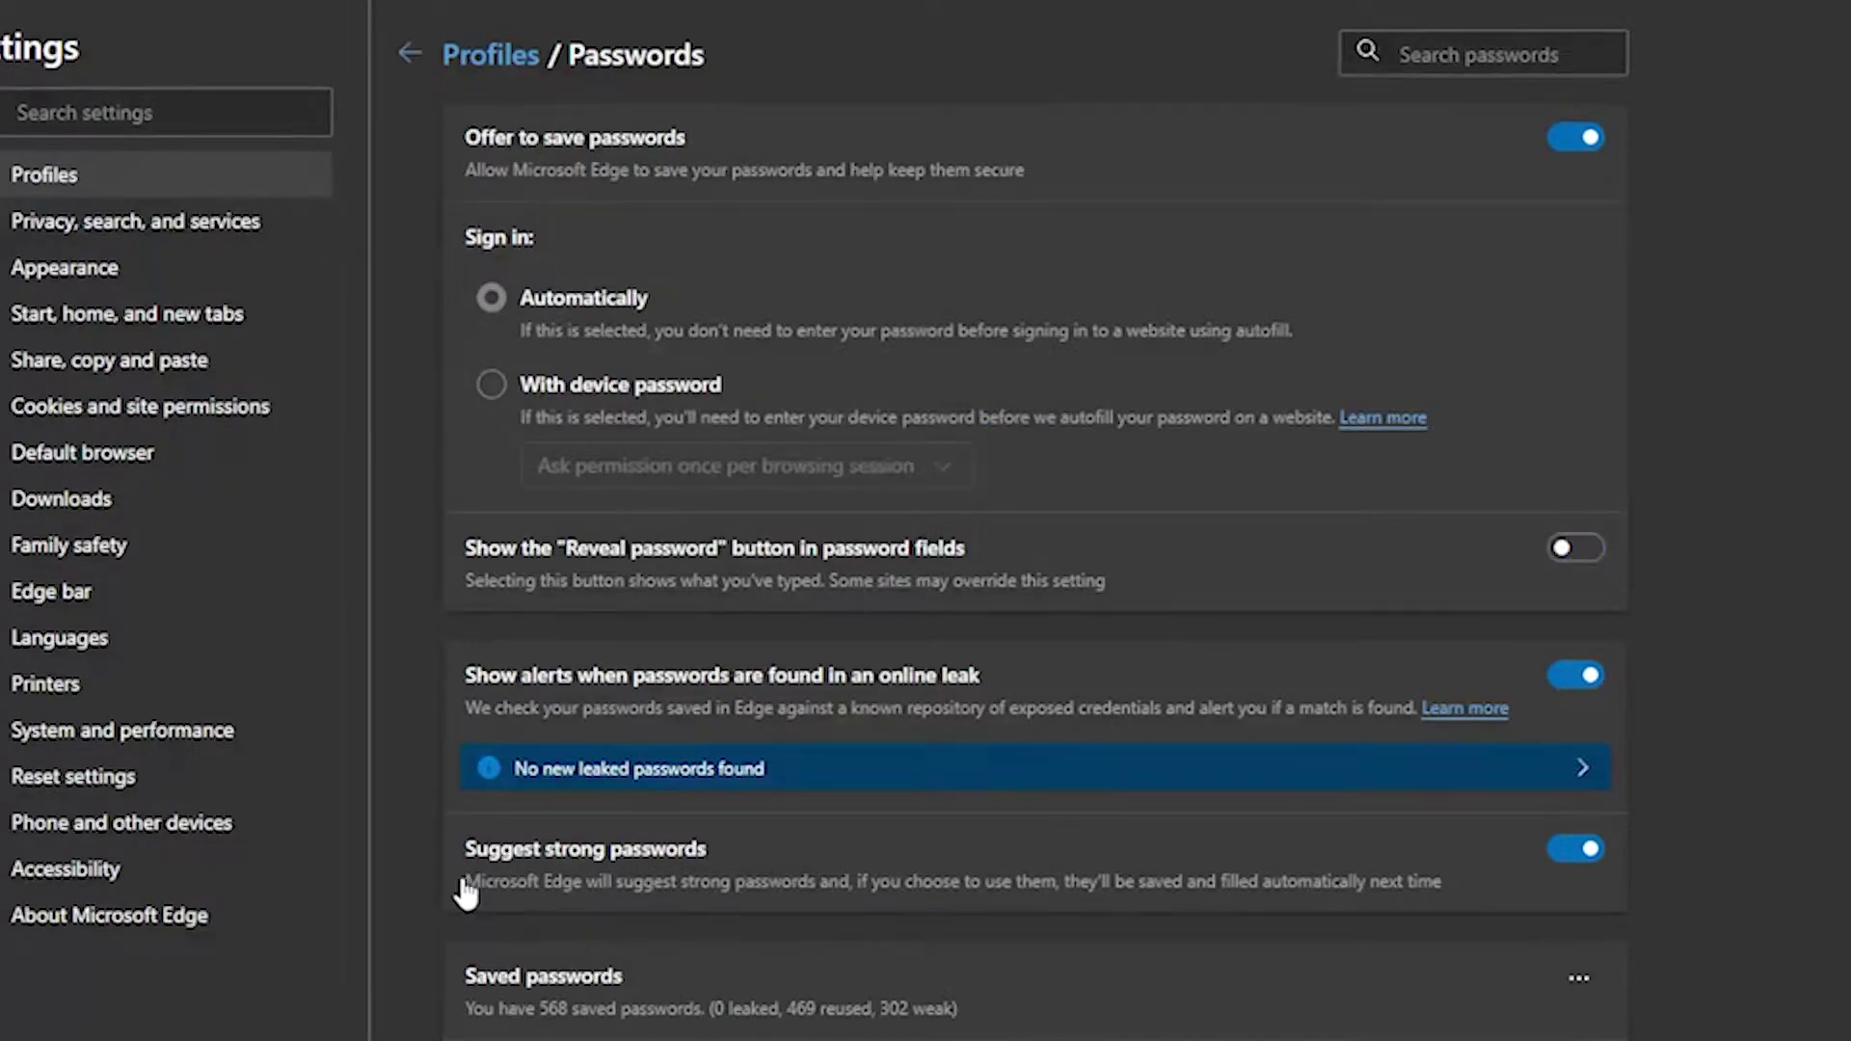
drag(463, 878, 779, 876)
click(1151, 849)
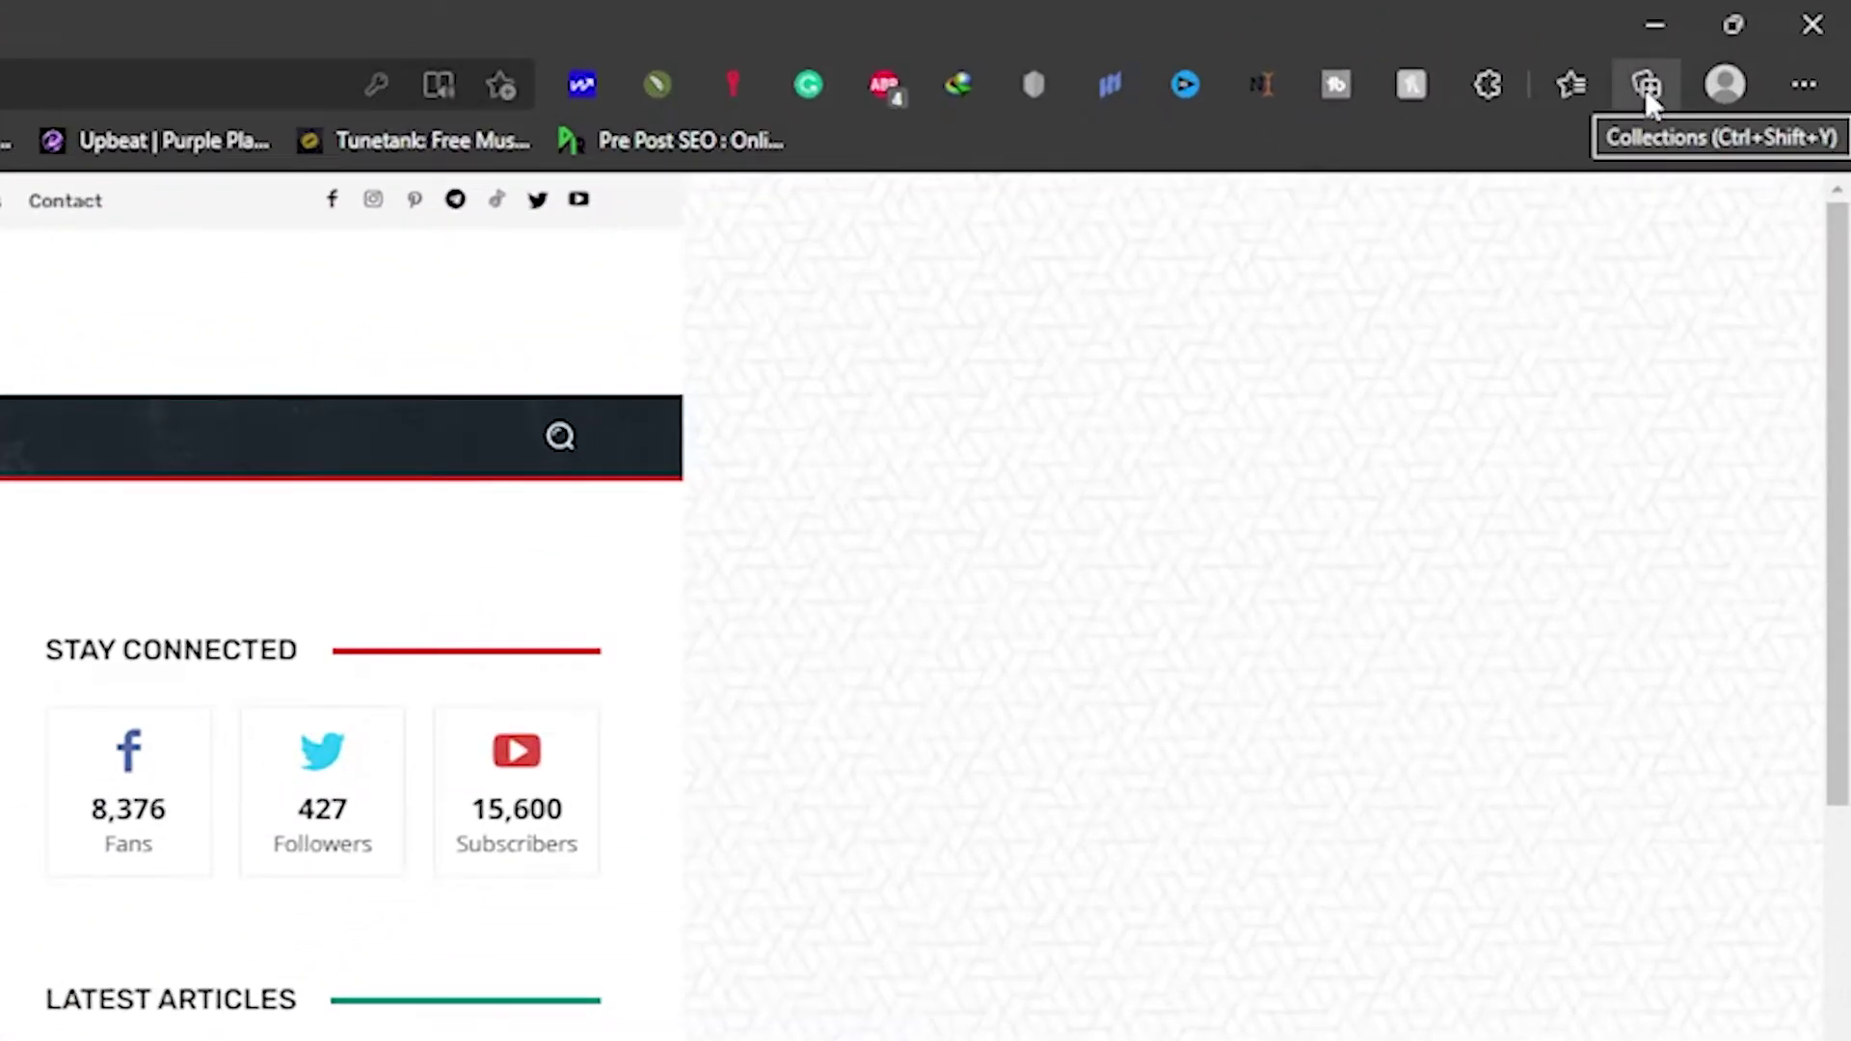
Save the Truecaller article into a new collection, then close the Collections panel
click(1765, 38)
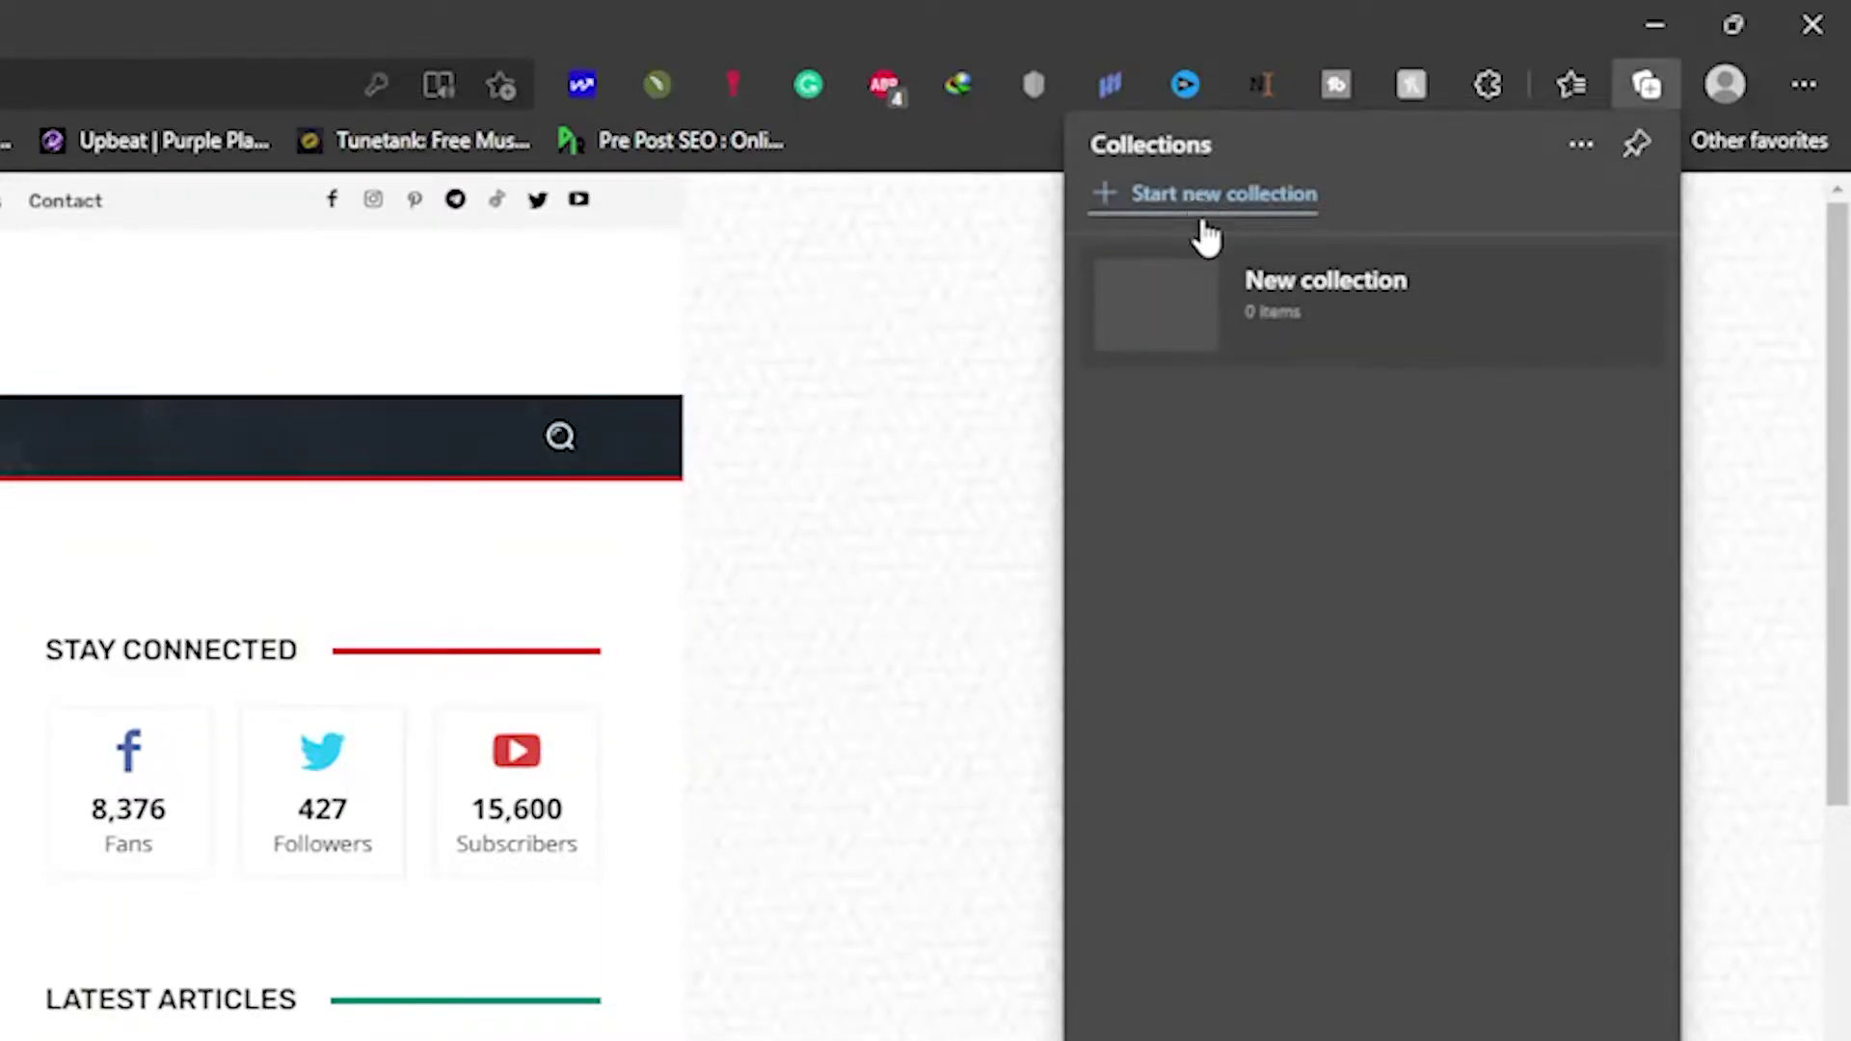
click(1215, 289)
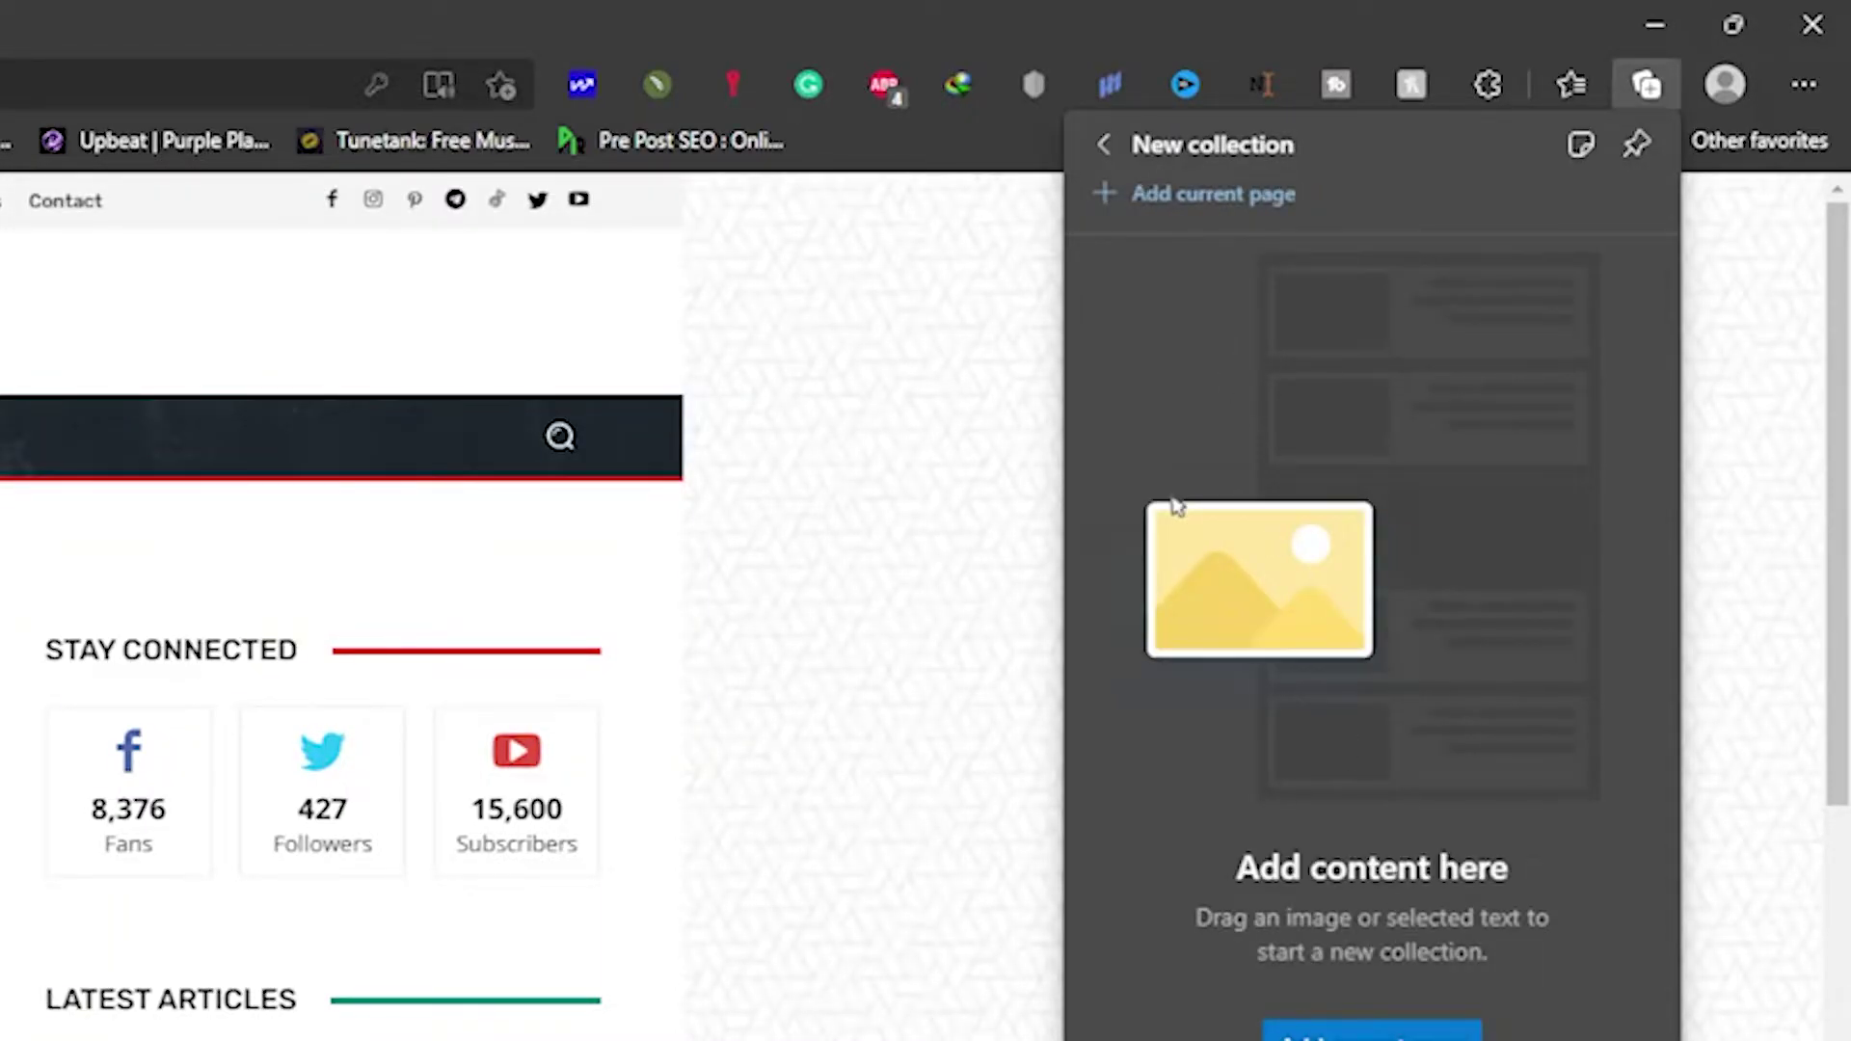
click(1213, 193)
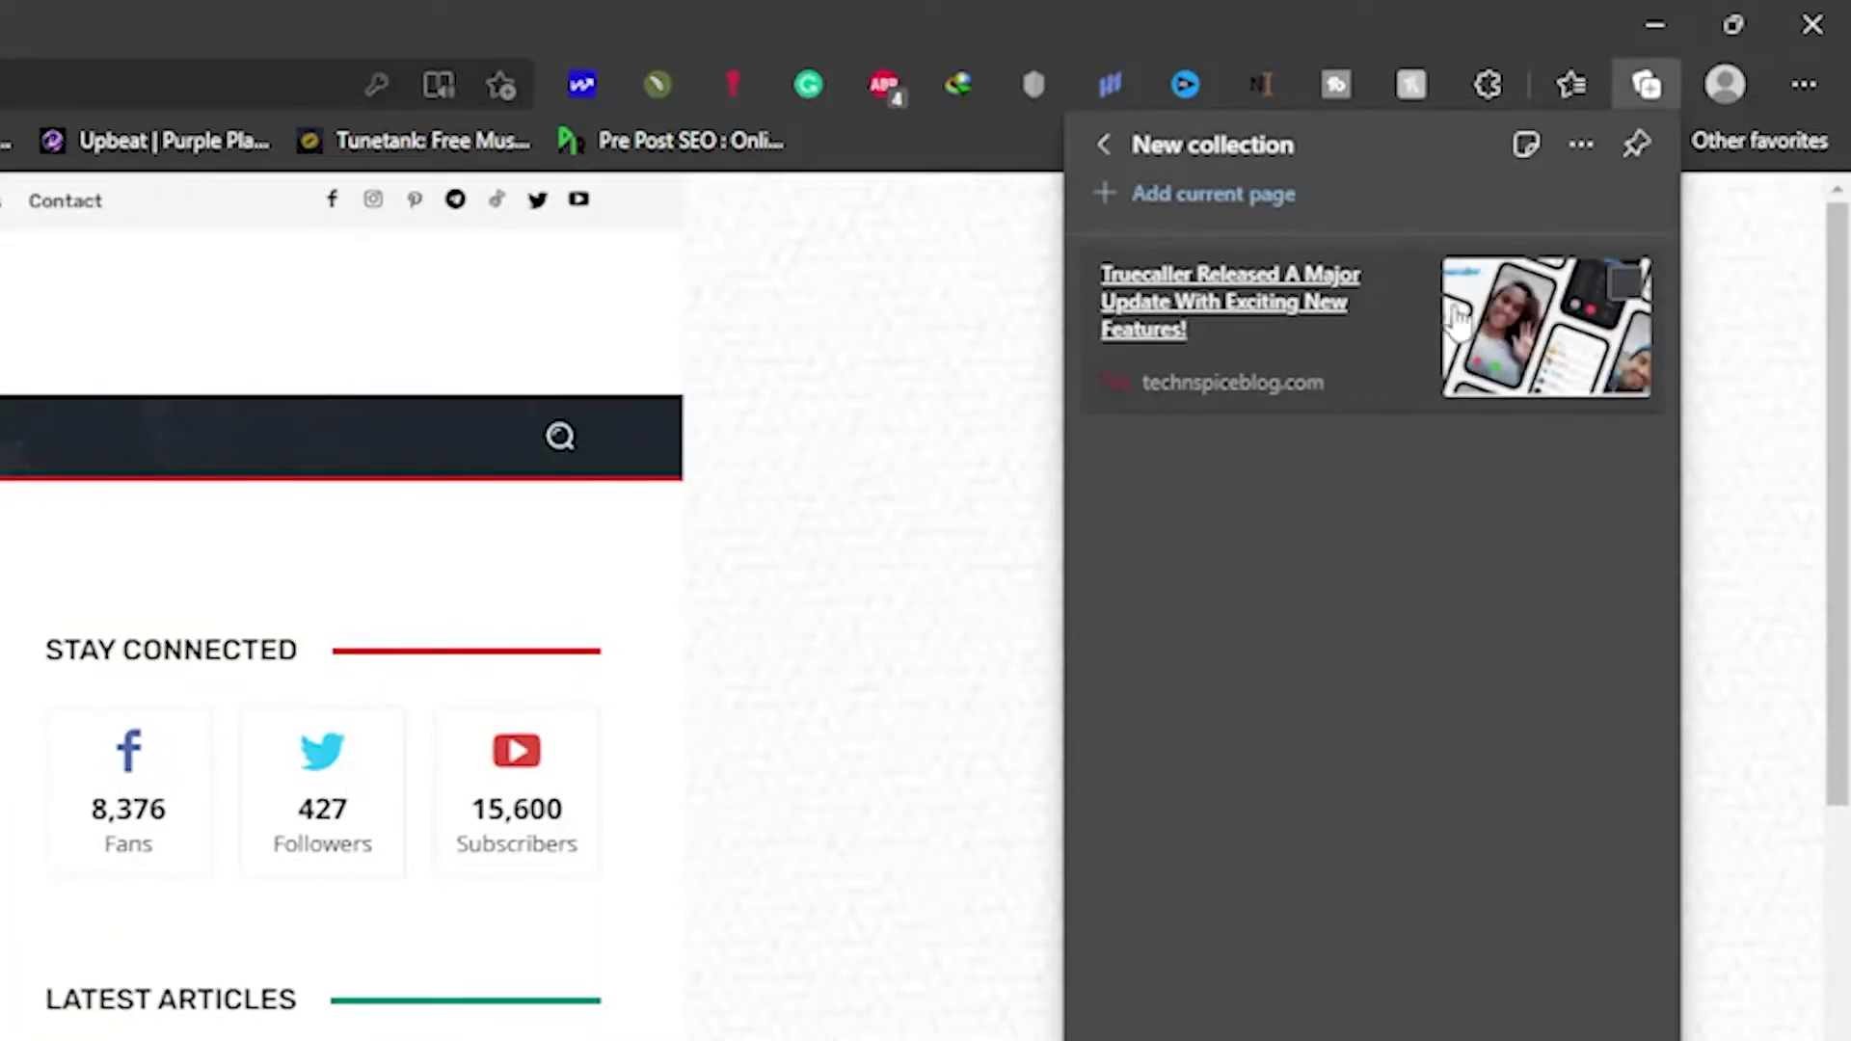
click(1627, 282)
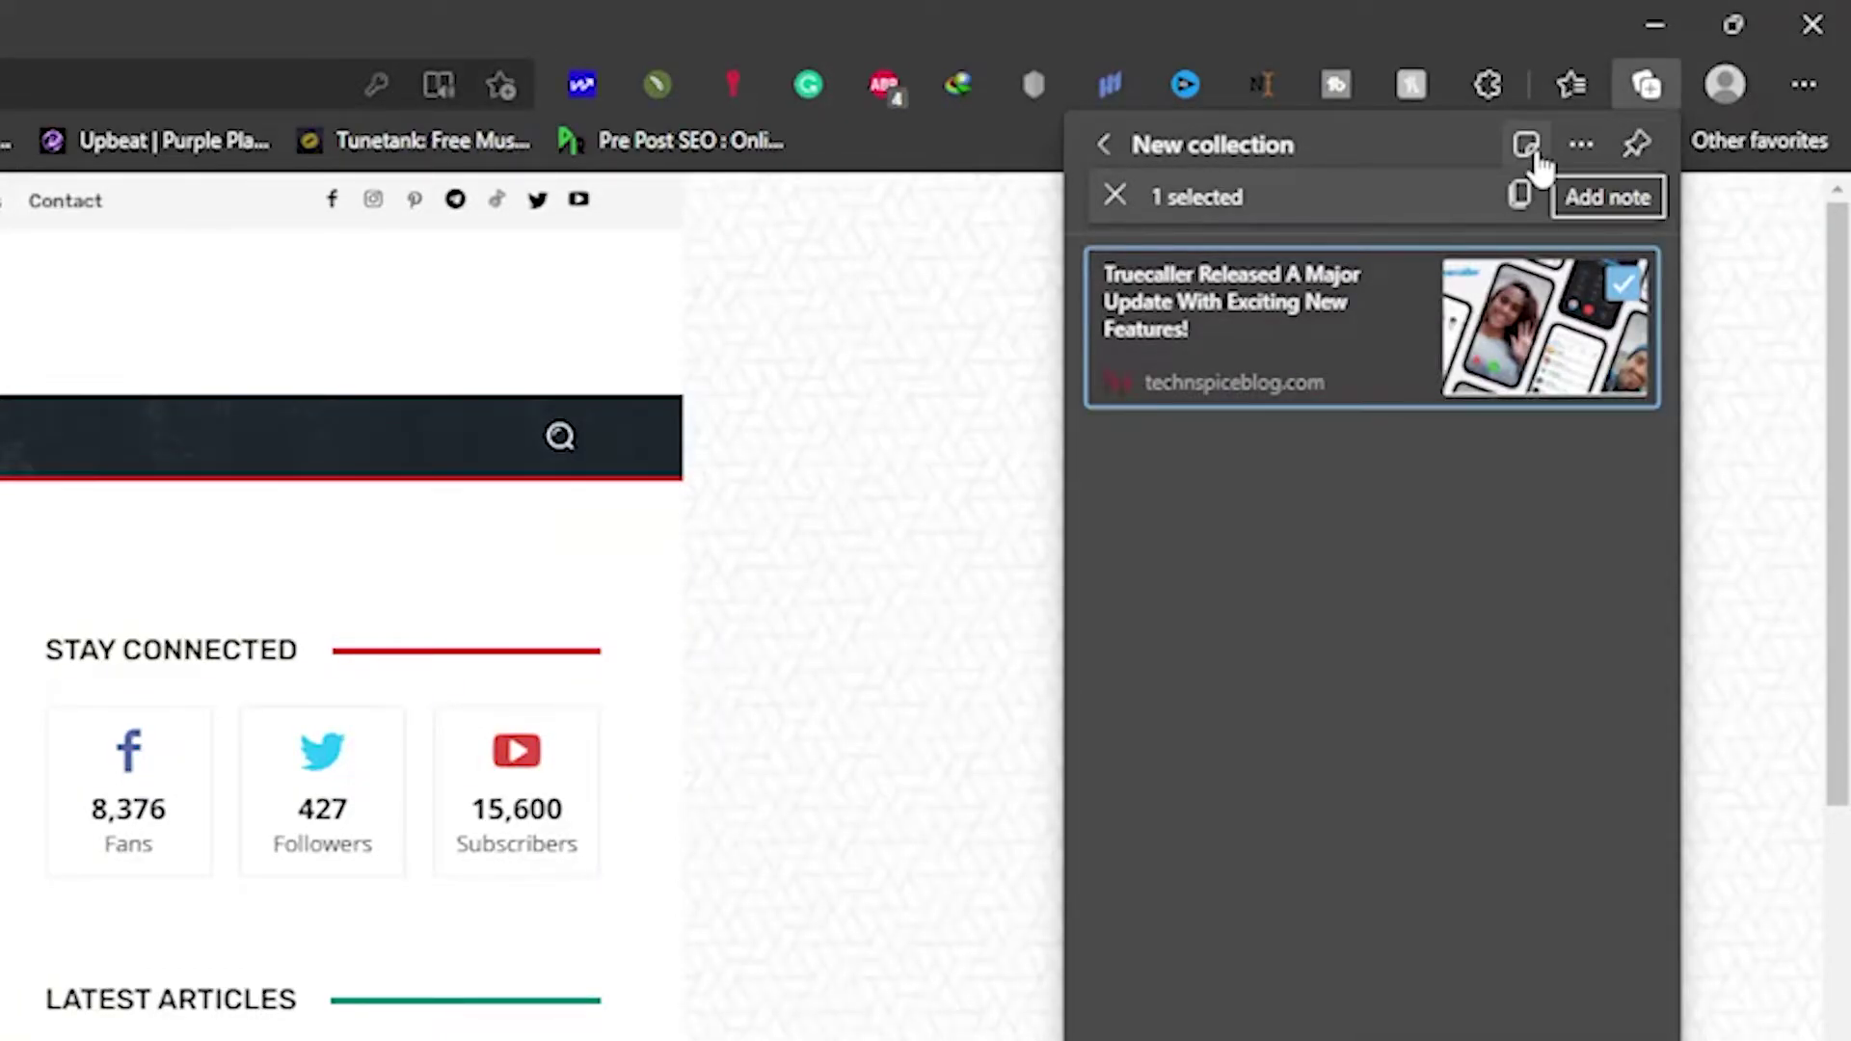
key(ctrl+shift+y)
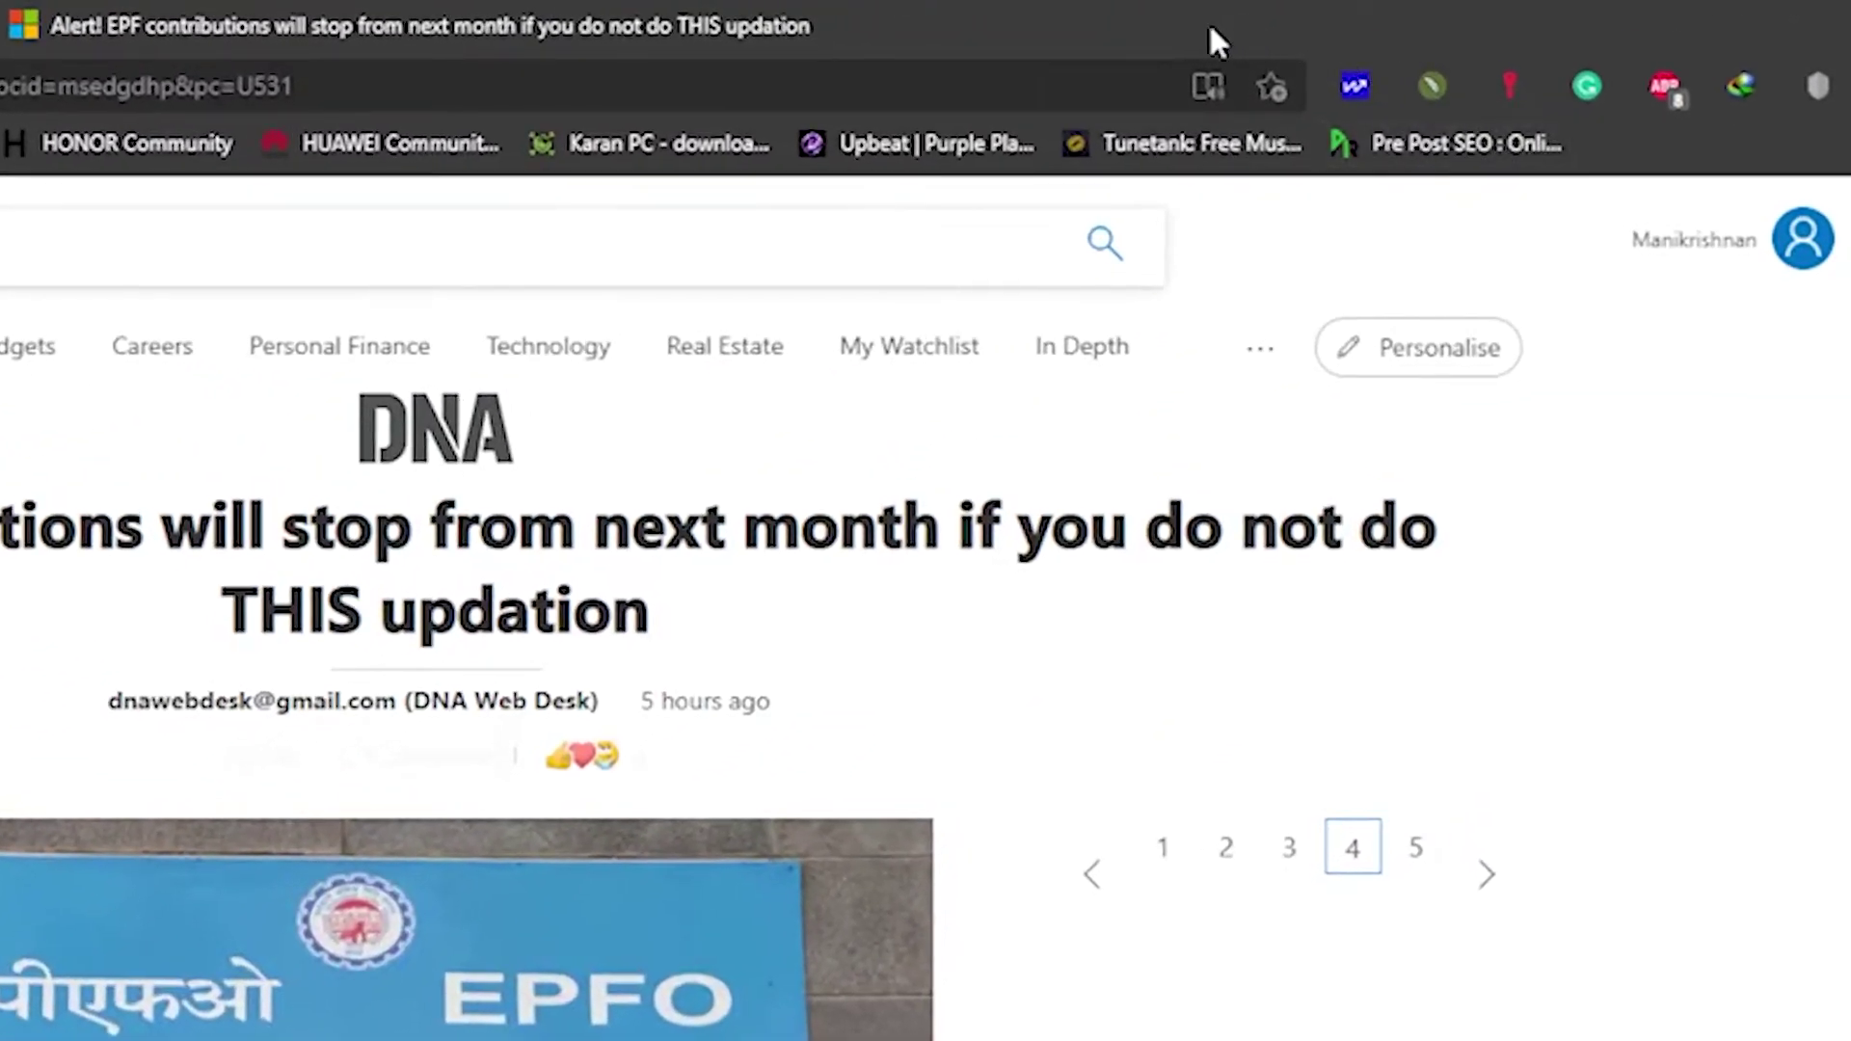
Read the EPF article aloud in Immersive Reader and browse the available voices
click(1215, 85)
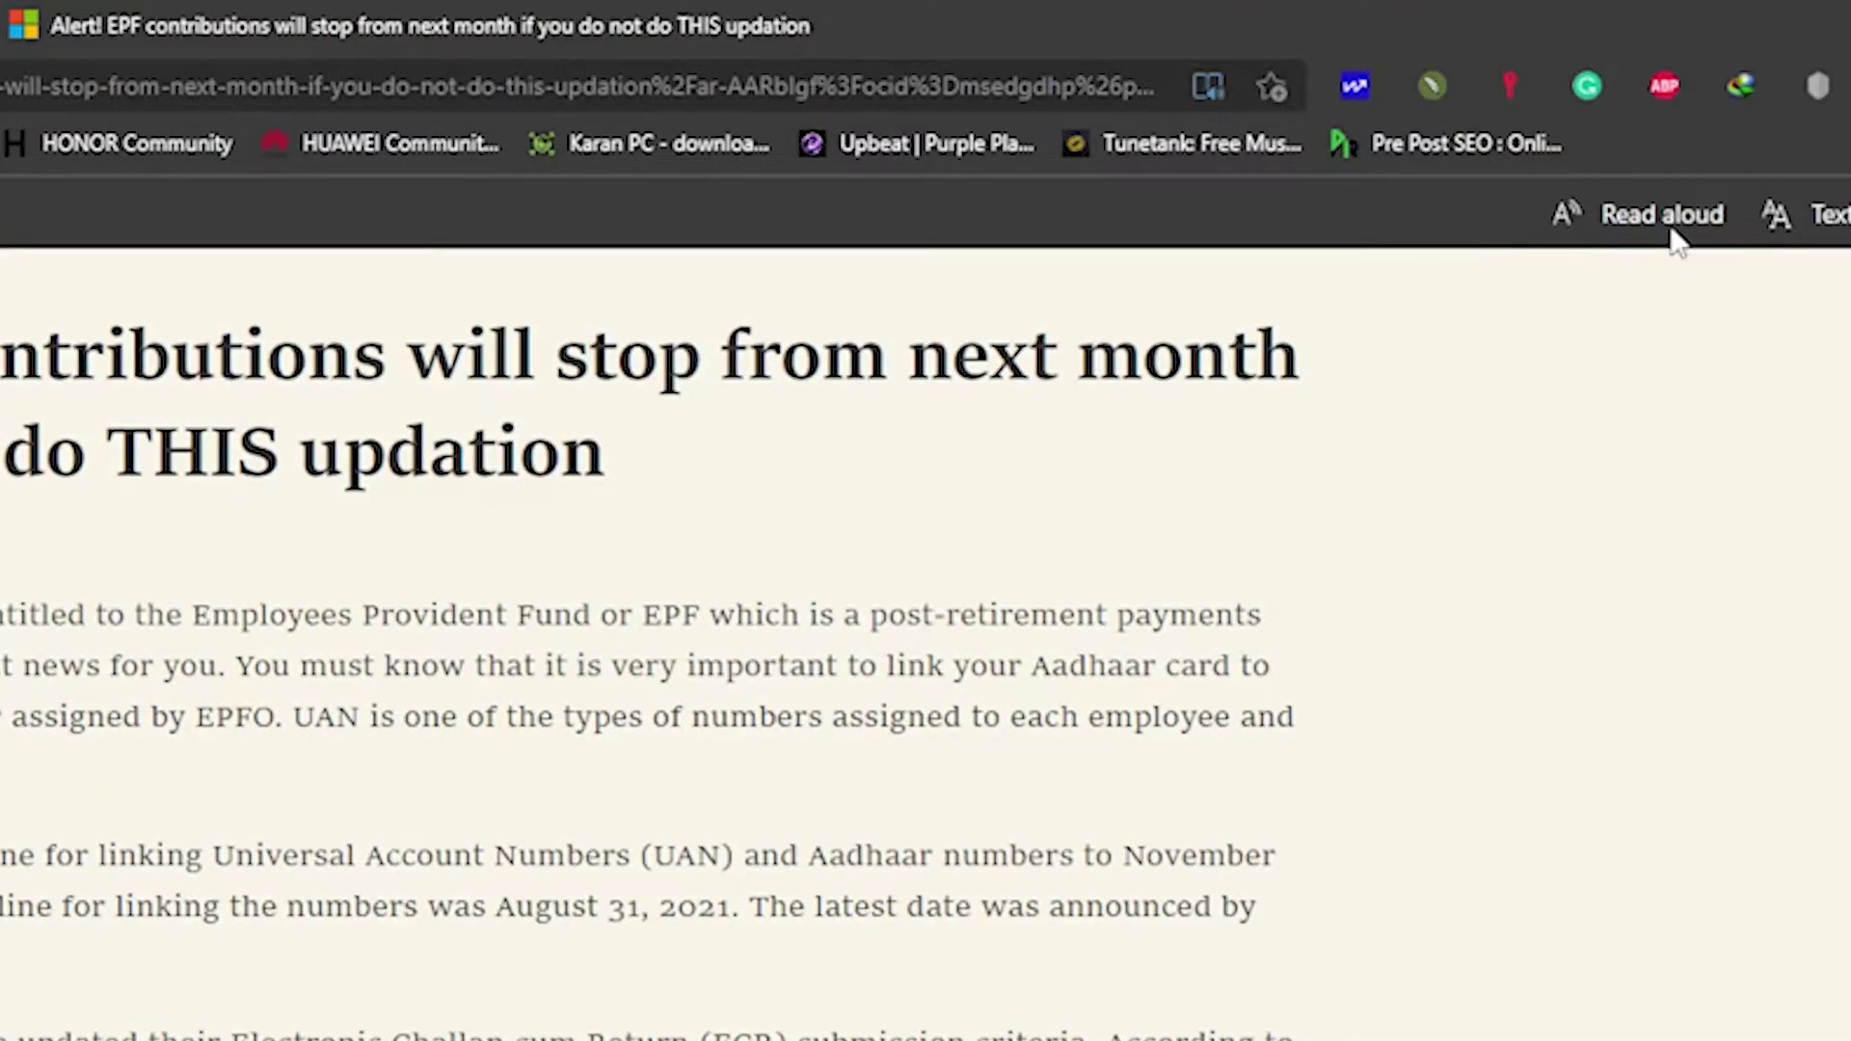
click(1670, 216)
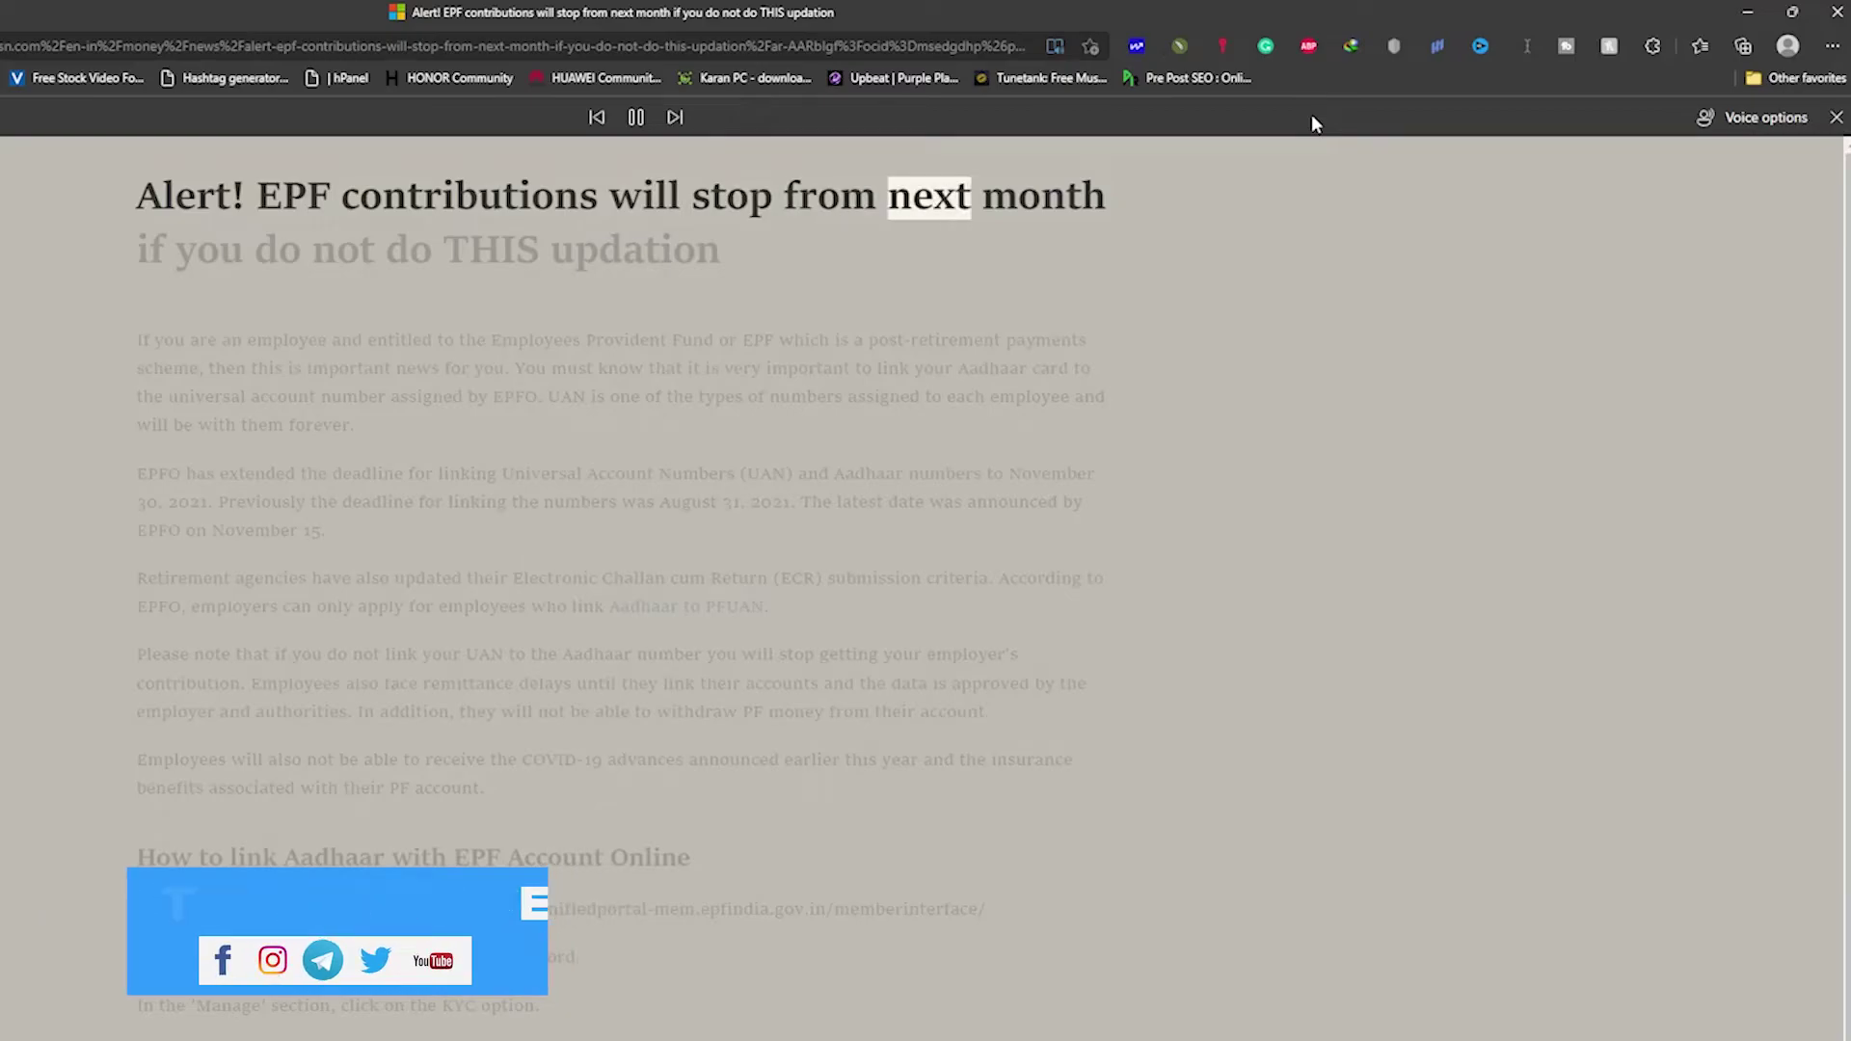
click(1755, 119)
click(1707, 282)
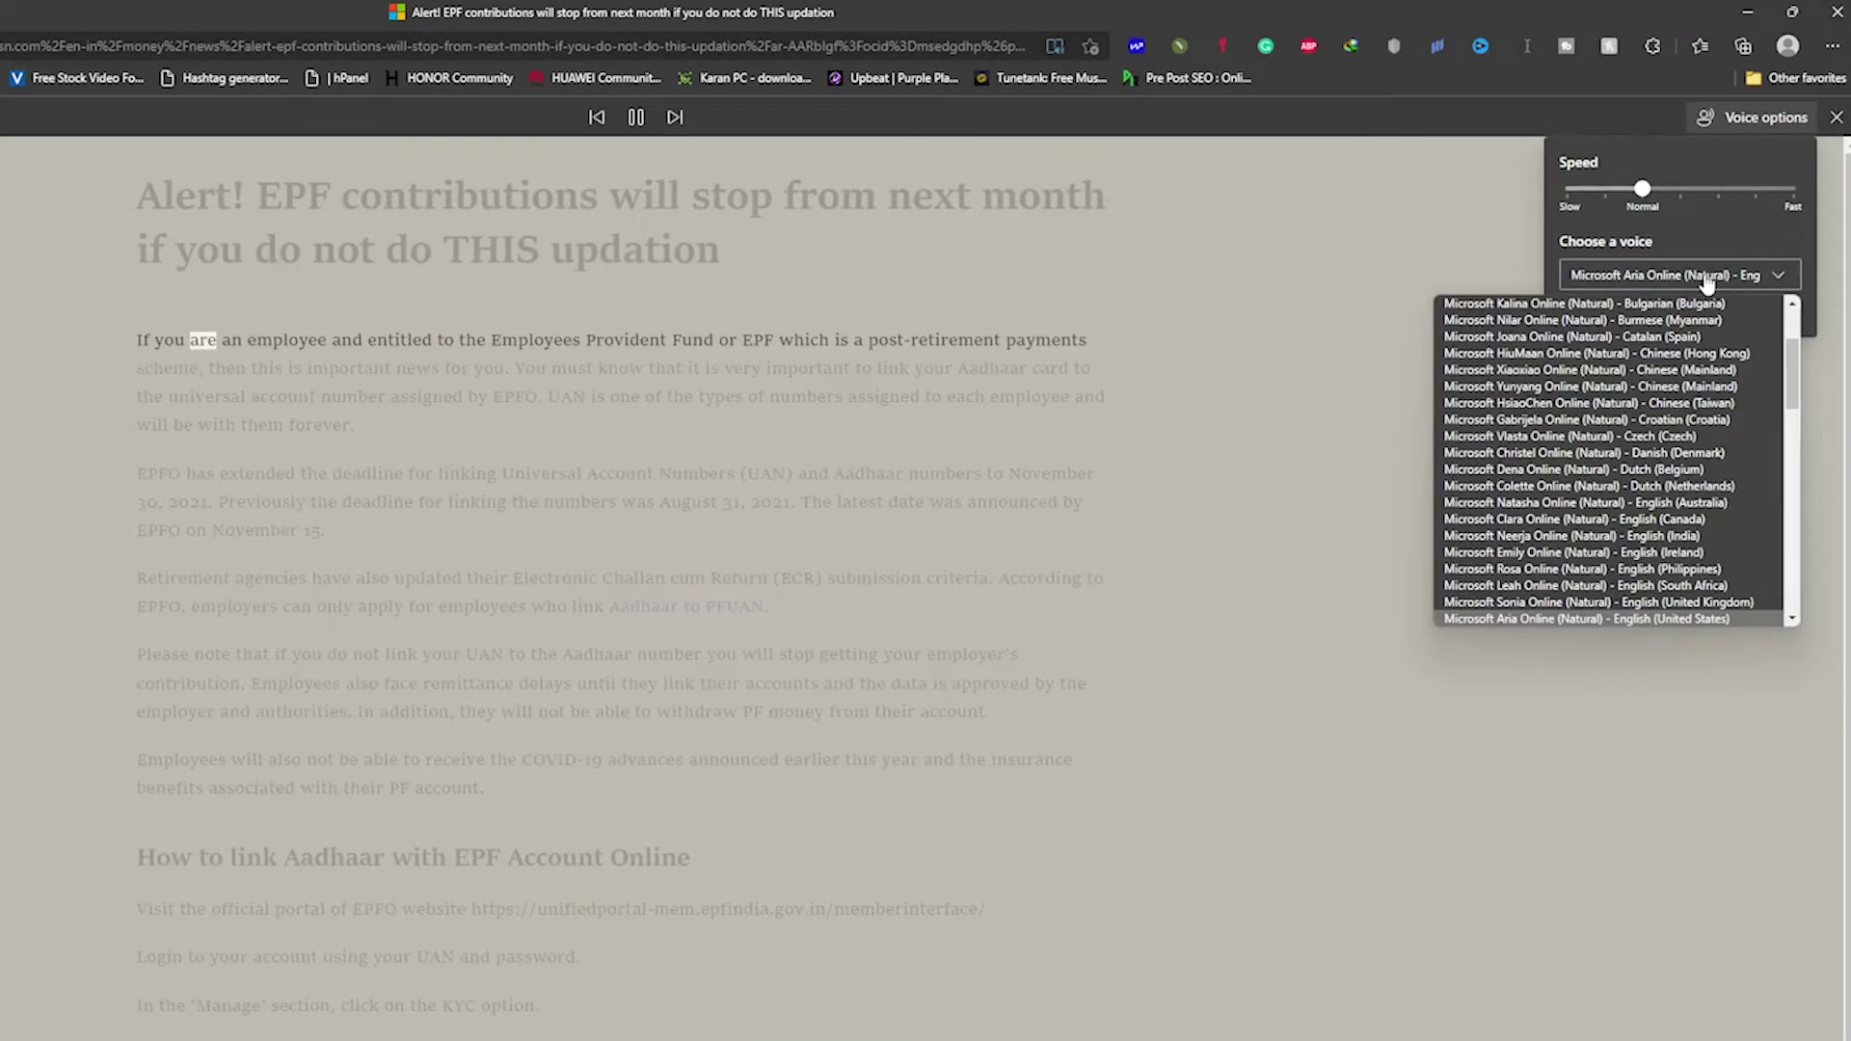
scroll(1681, 380, up, 2)
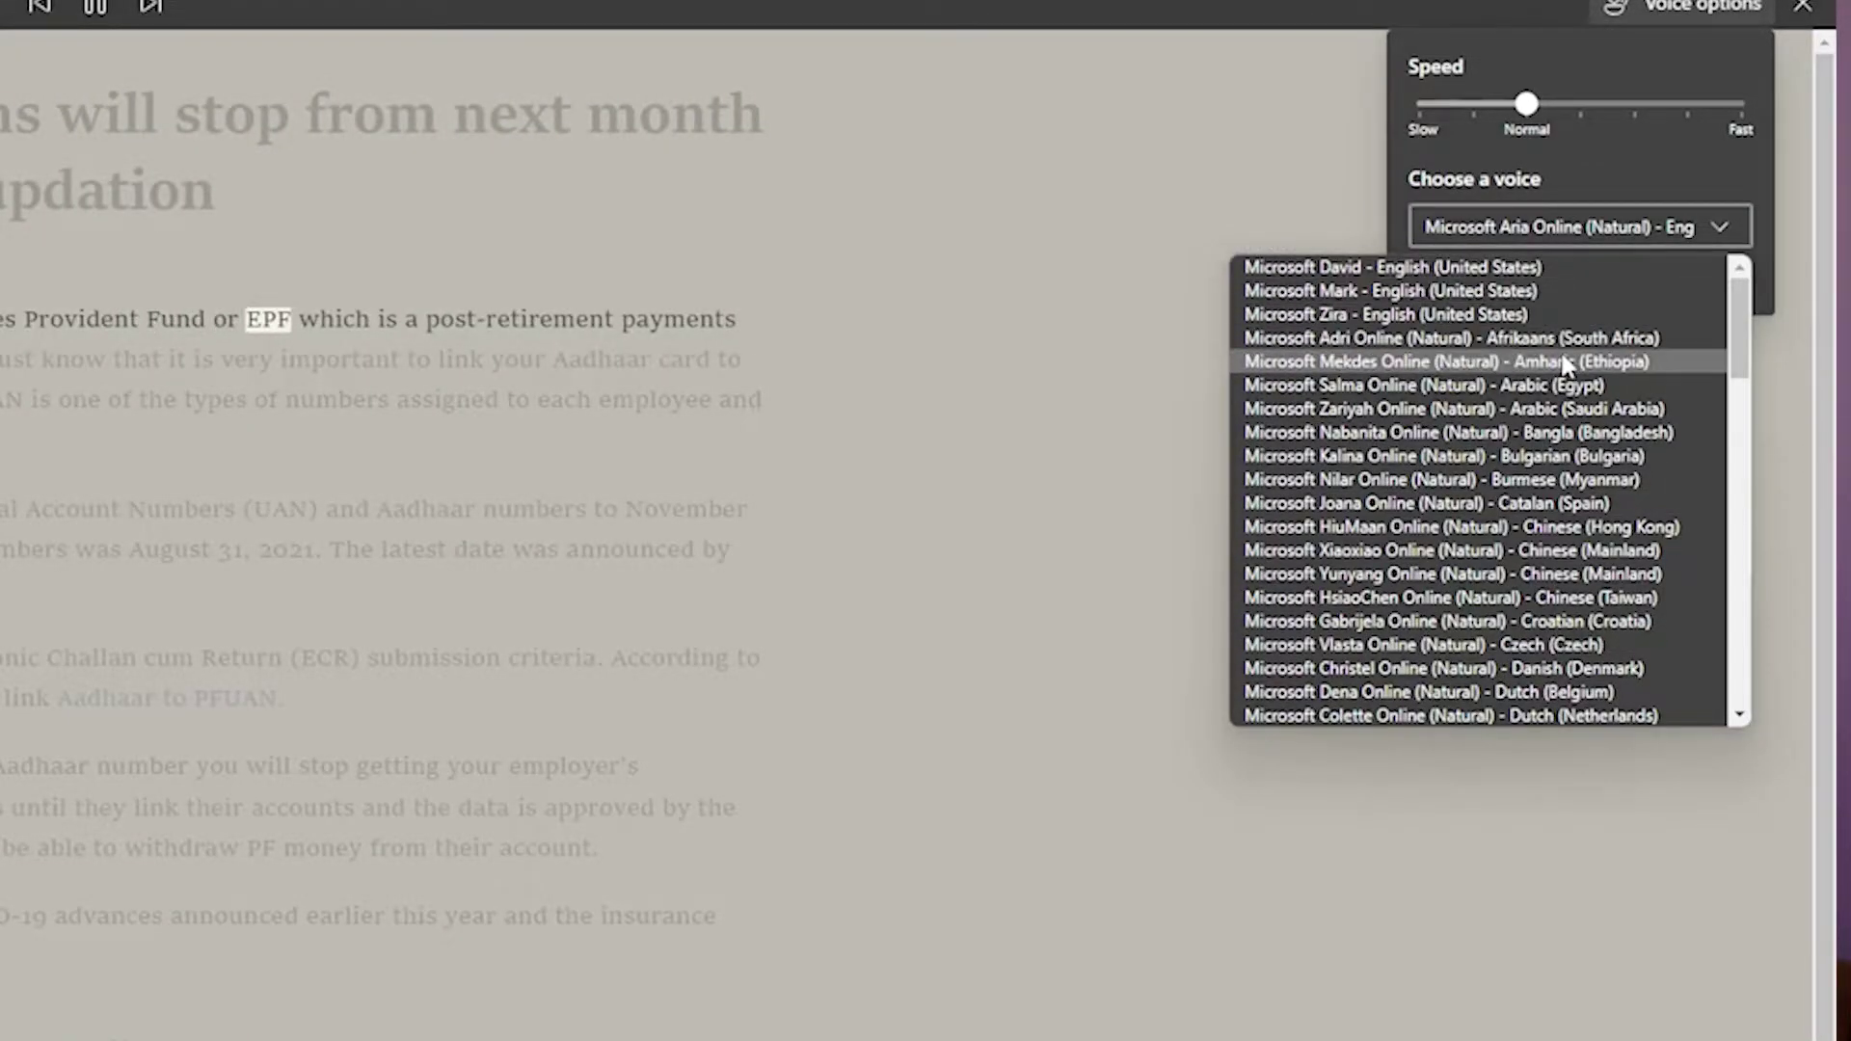
scroll(1562, 386, down, 6)
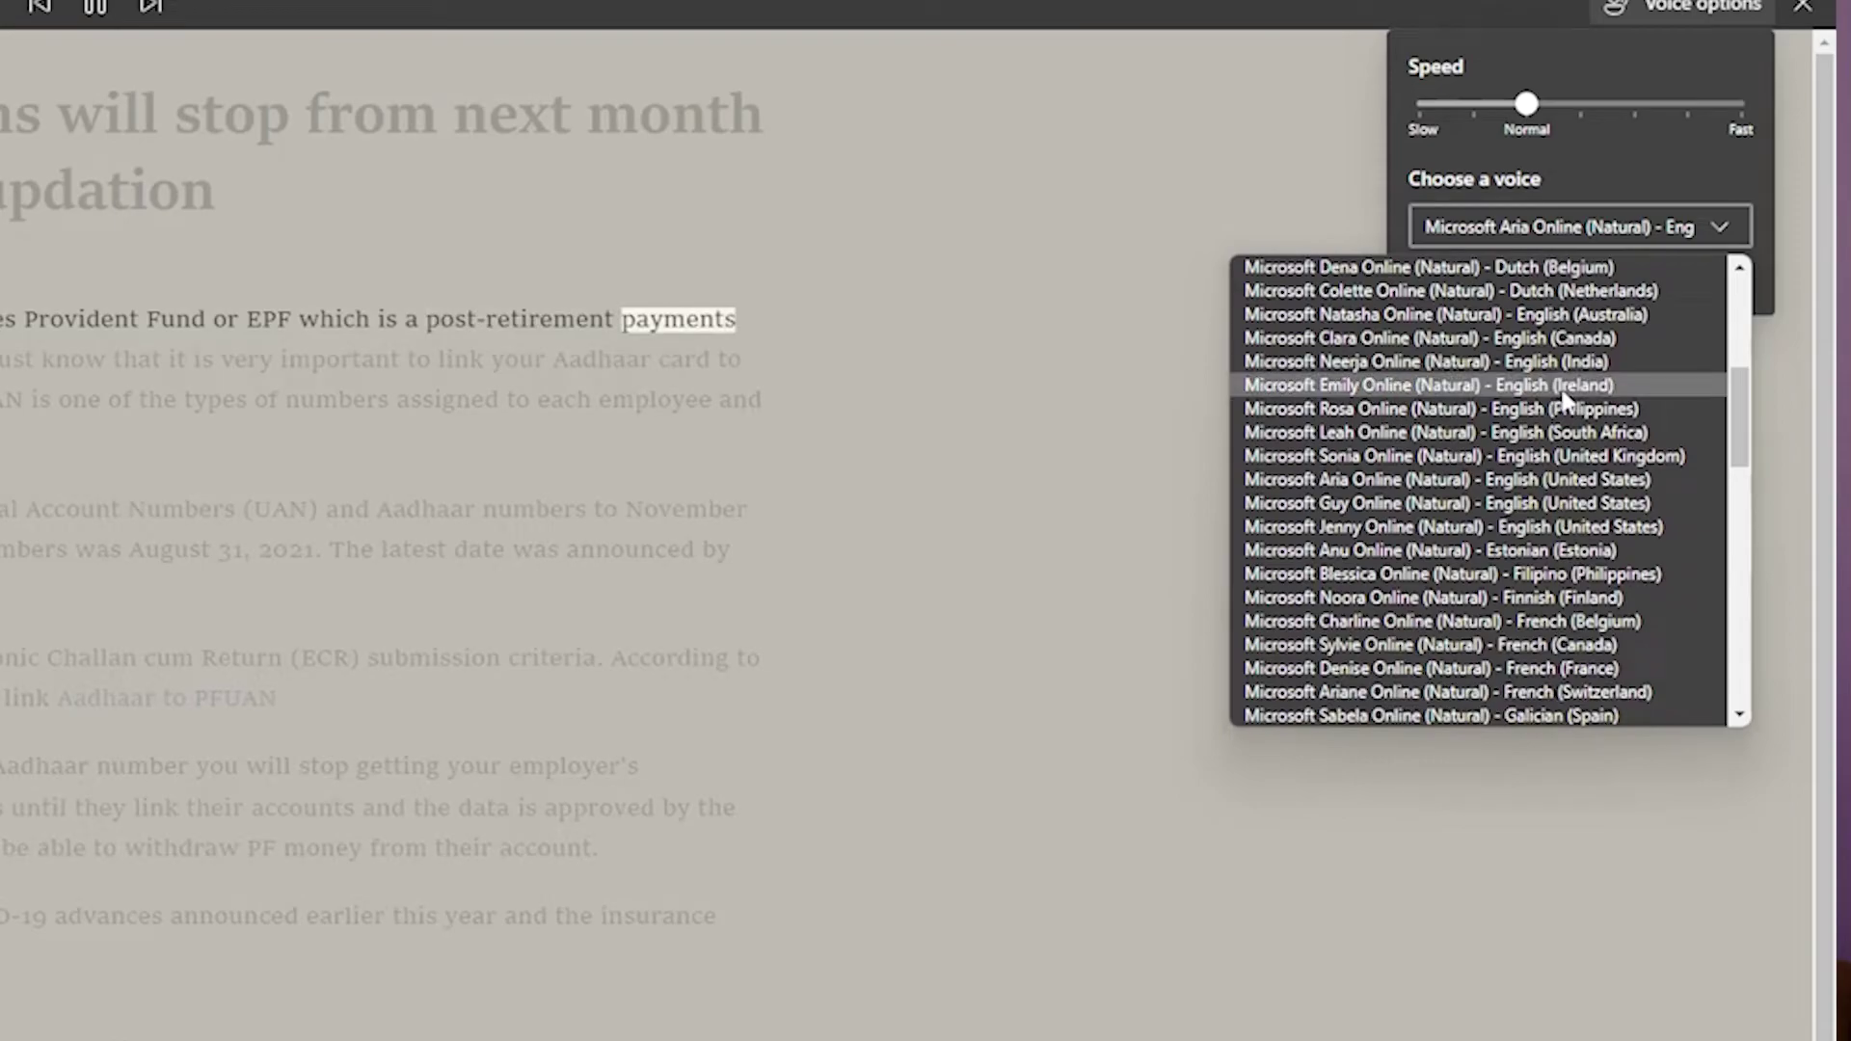
scroll(1564, 397, down, 7)
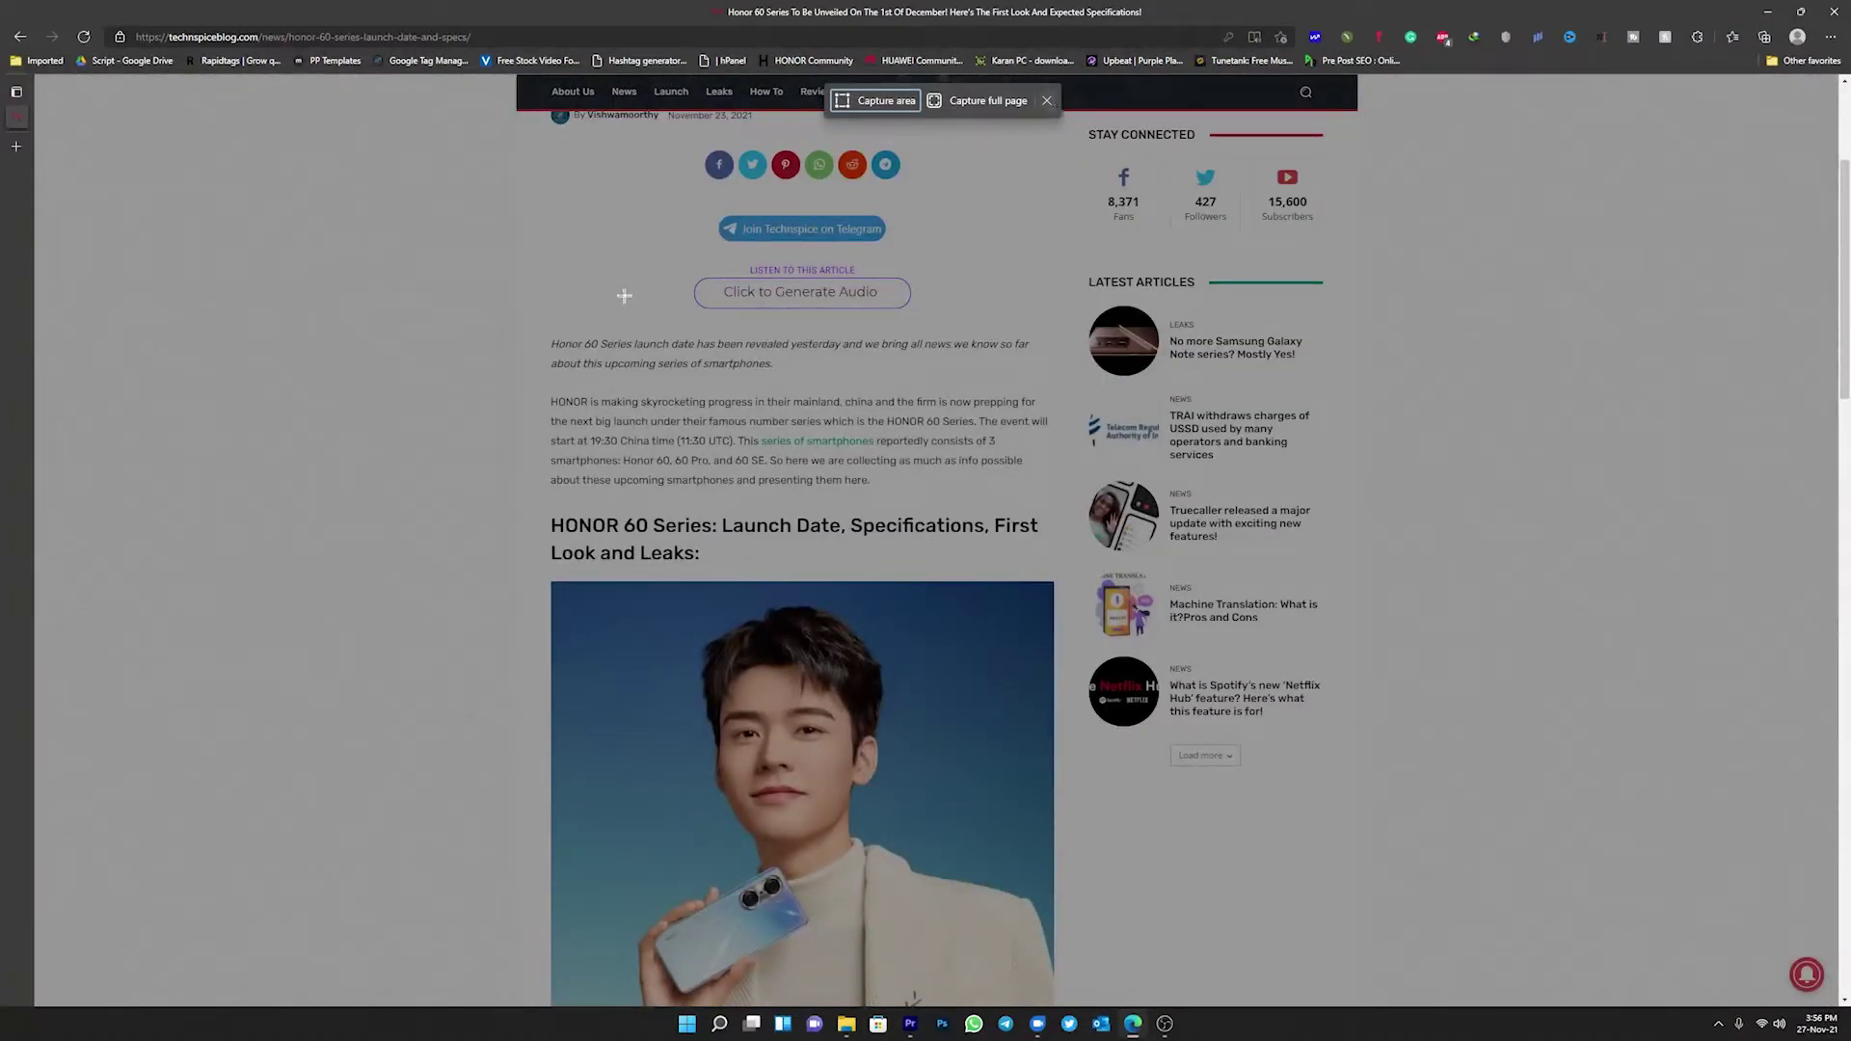
Capture the Honor 60 article's intro paragraphs and mark the capture with magenta ink
click(862, 102)
drag(536, 332, 1061, 501)
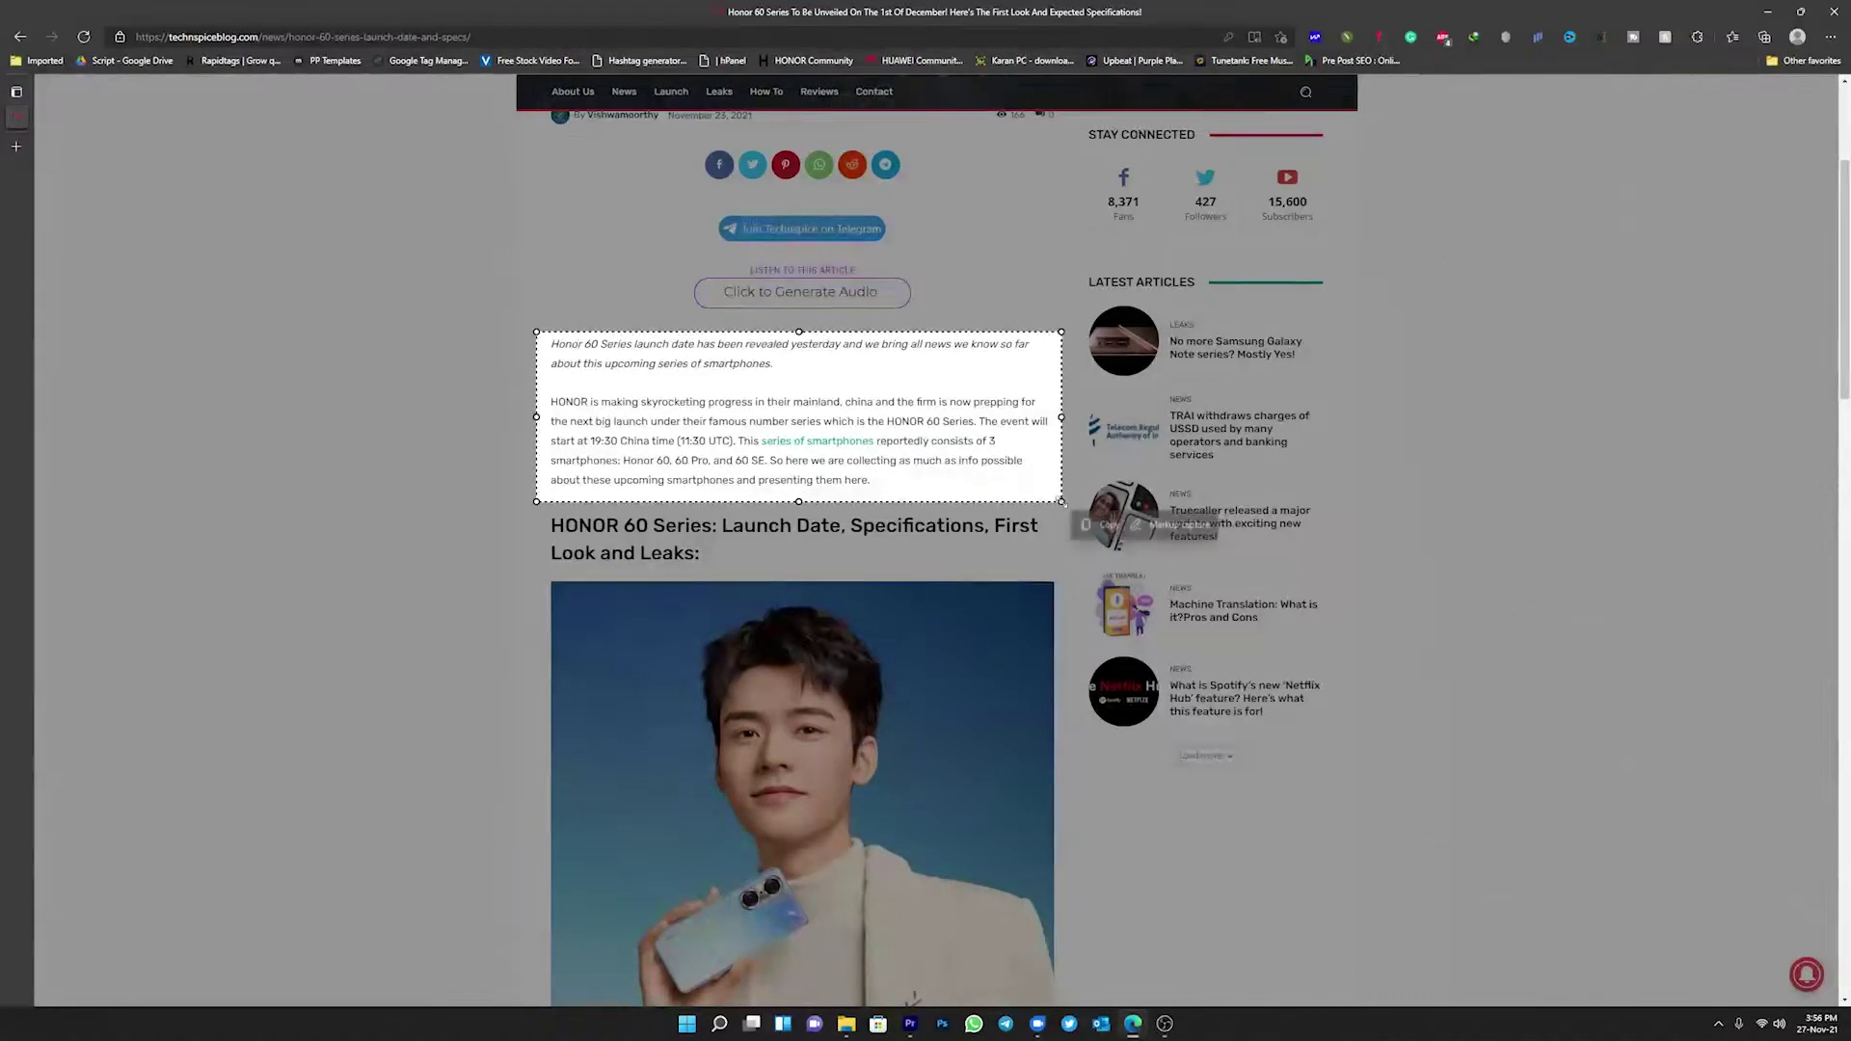
click(1175, 529)
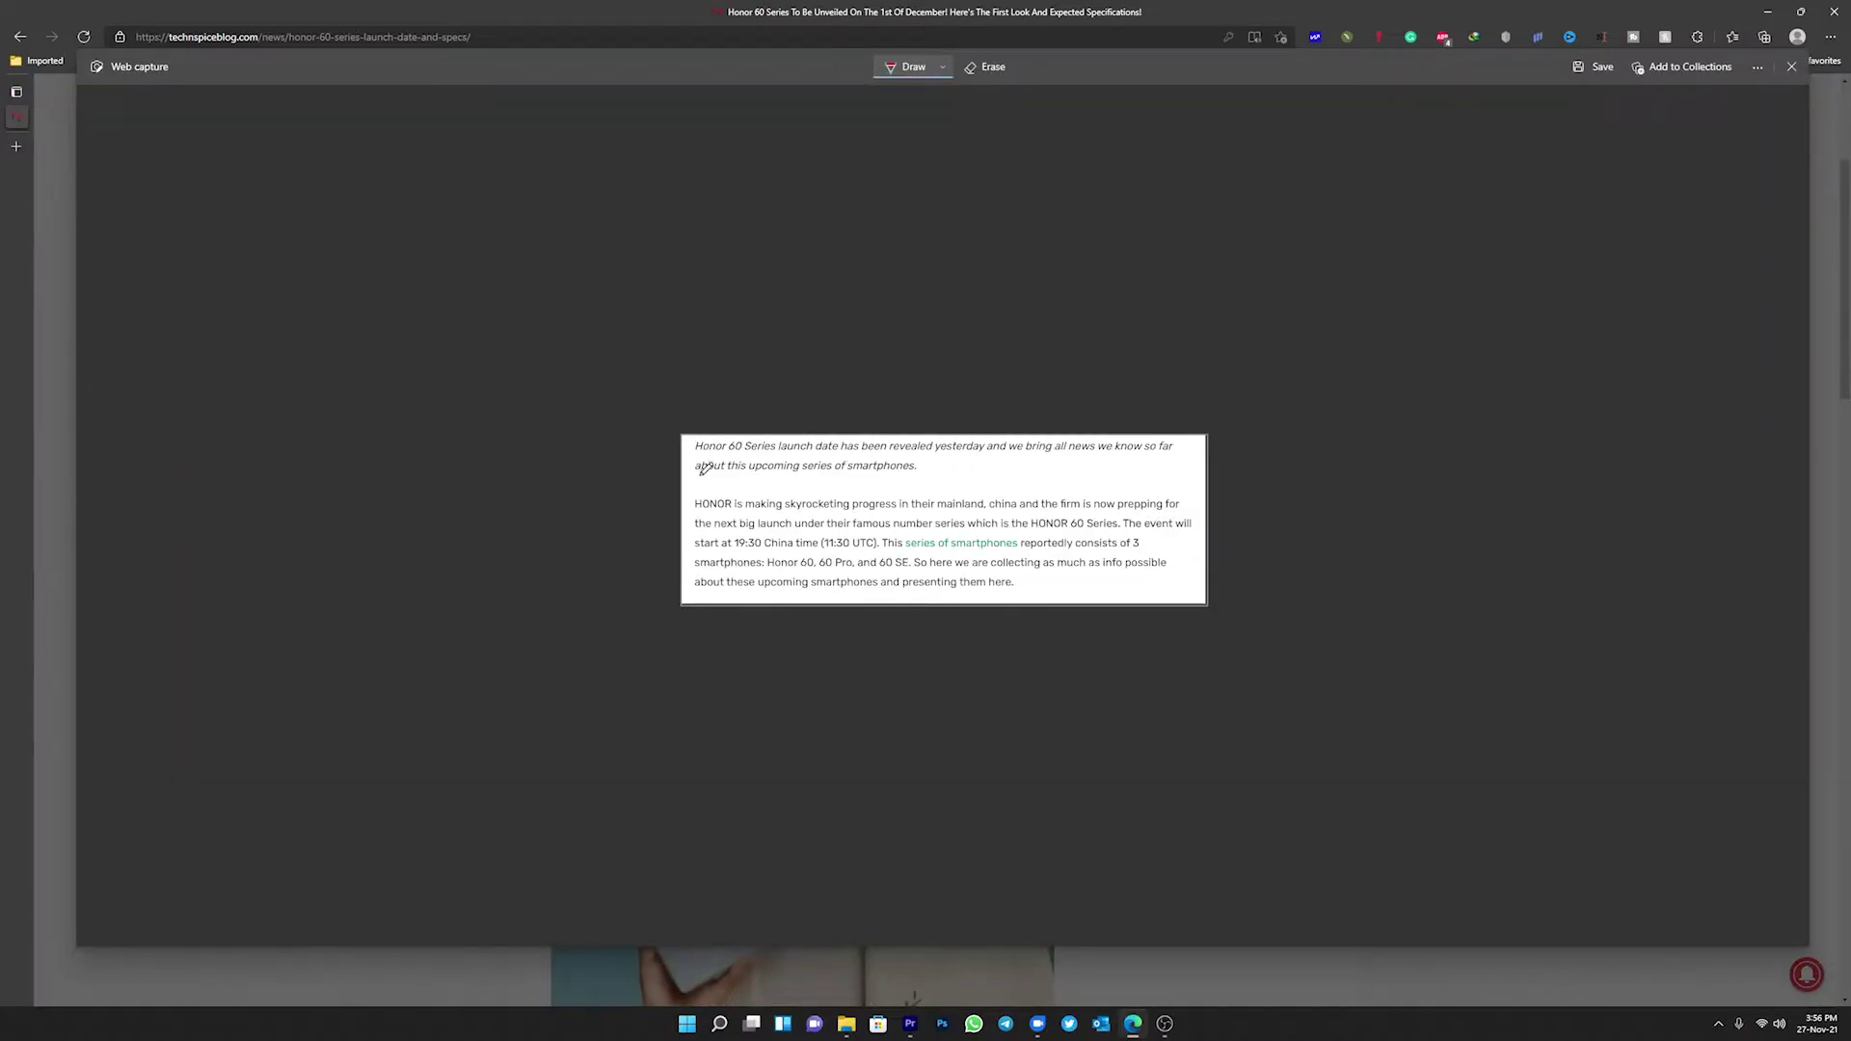
click(943, 69)
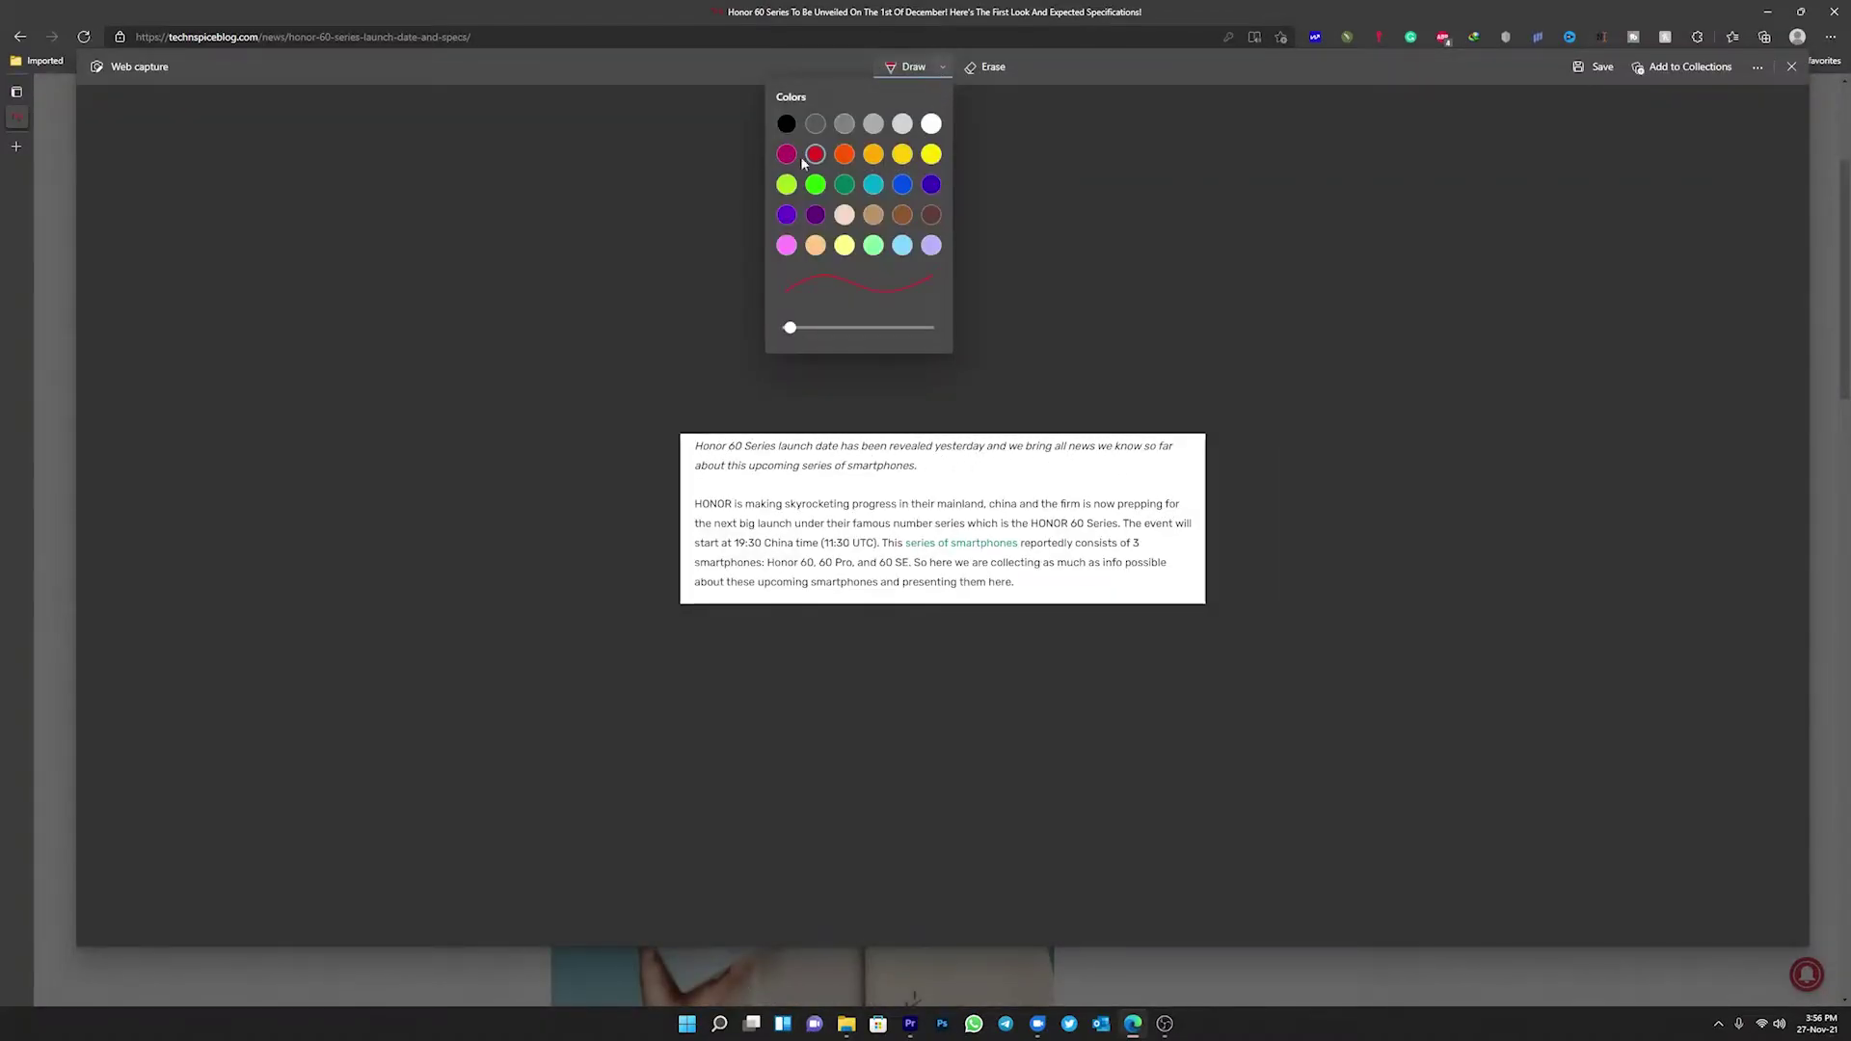
click(696, 477)
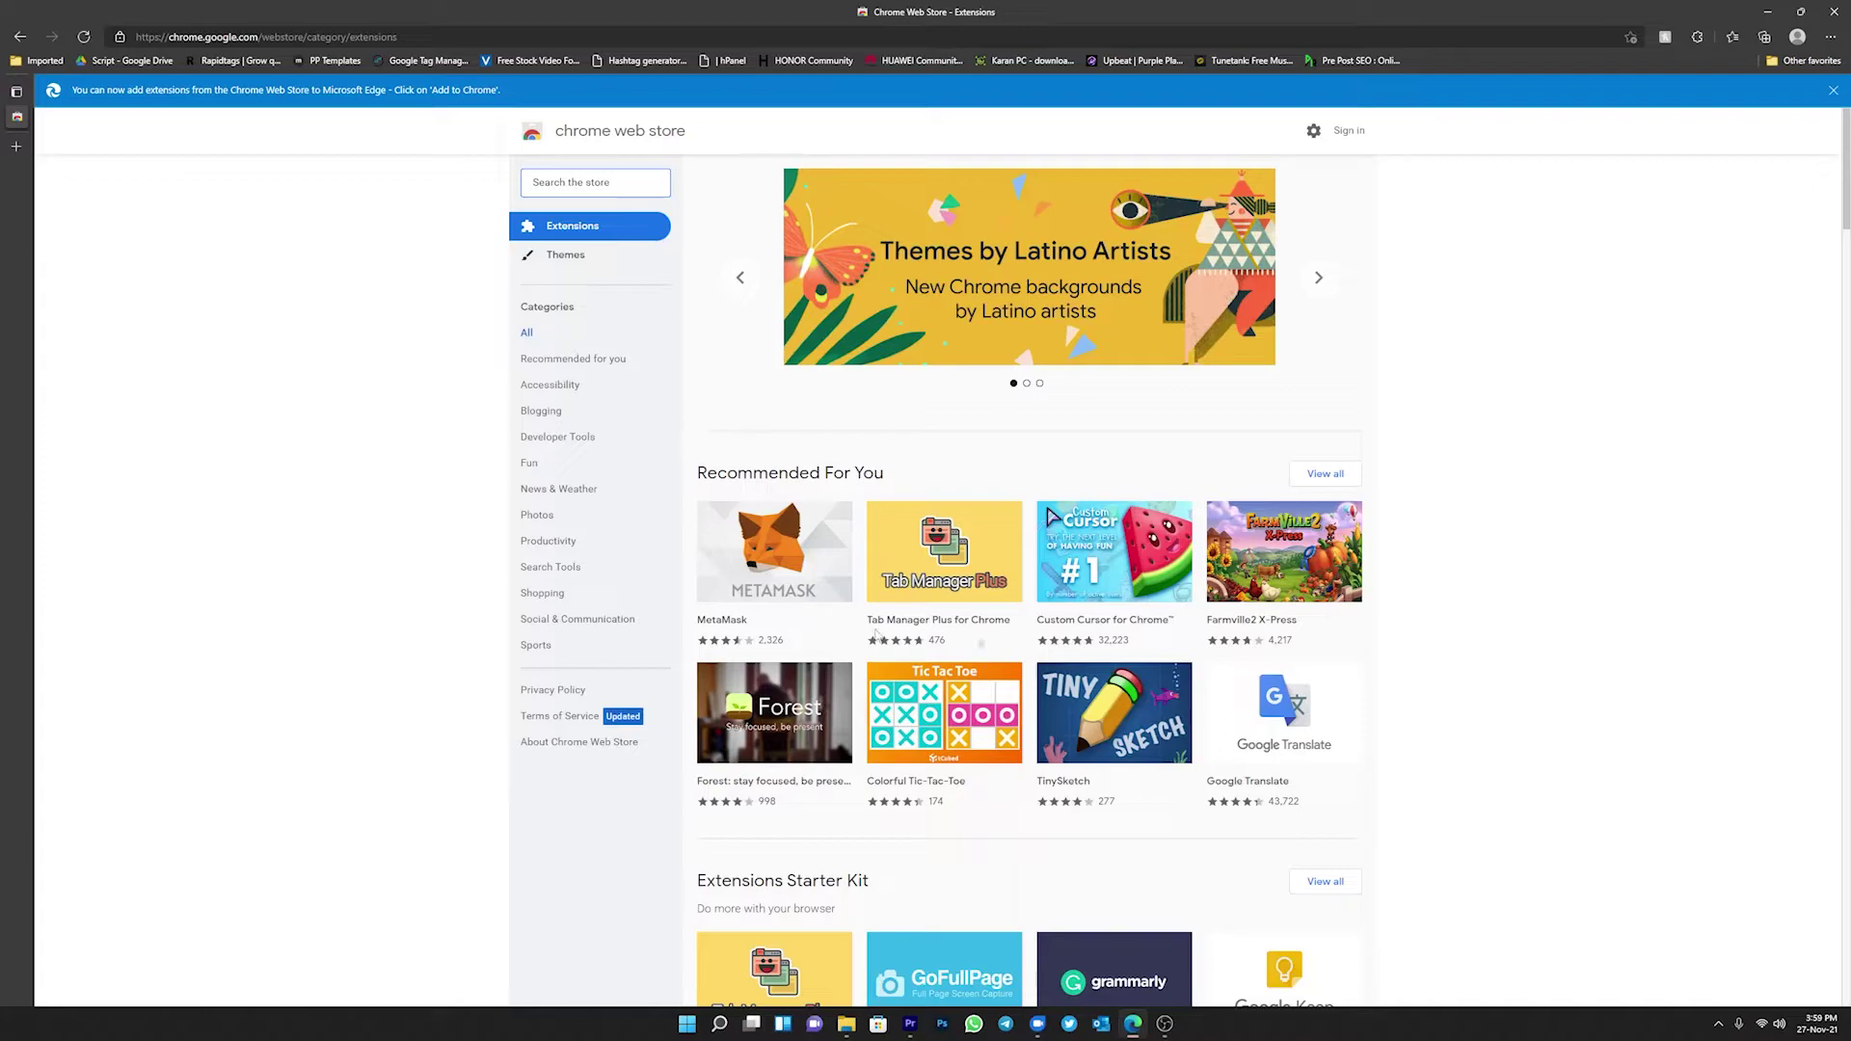
Open the Google Translate card from the Chrome Web Store extensions list
scroll(993, 612, down, 10)
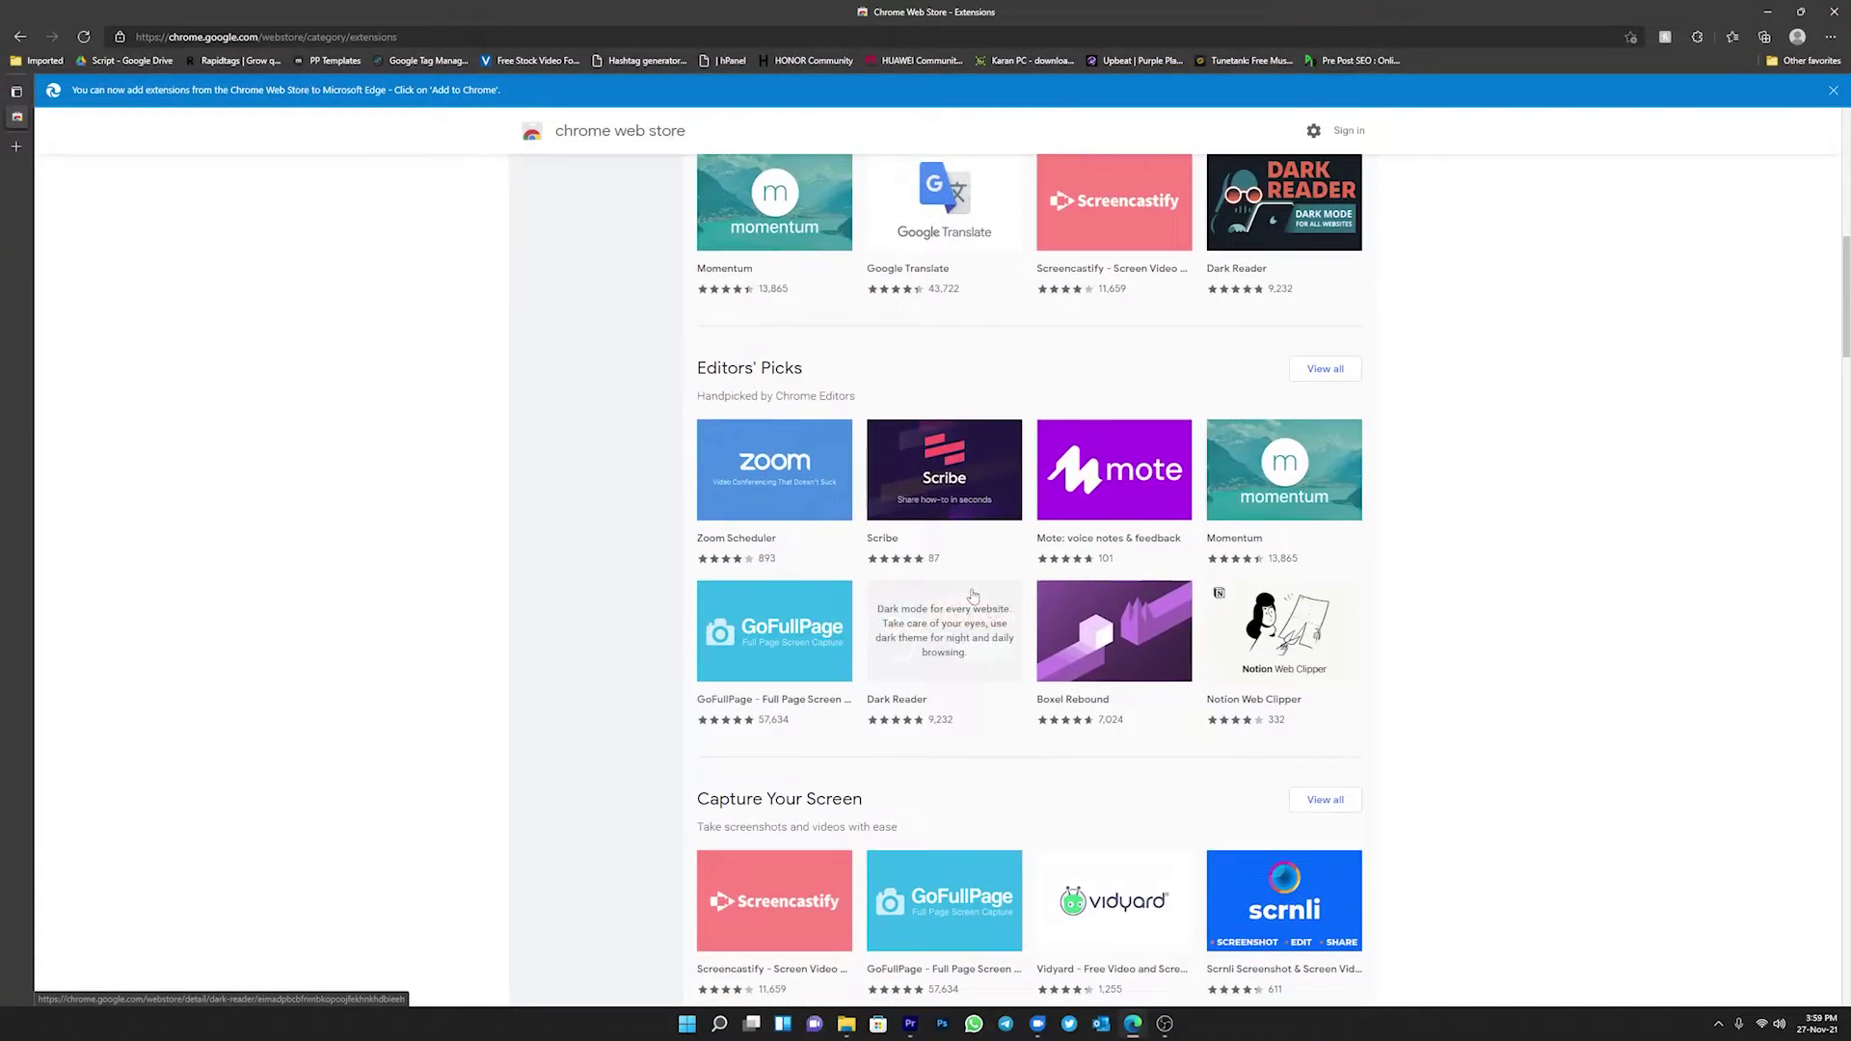
scroll(970, 593, up, 1)
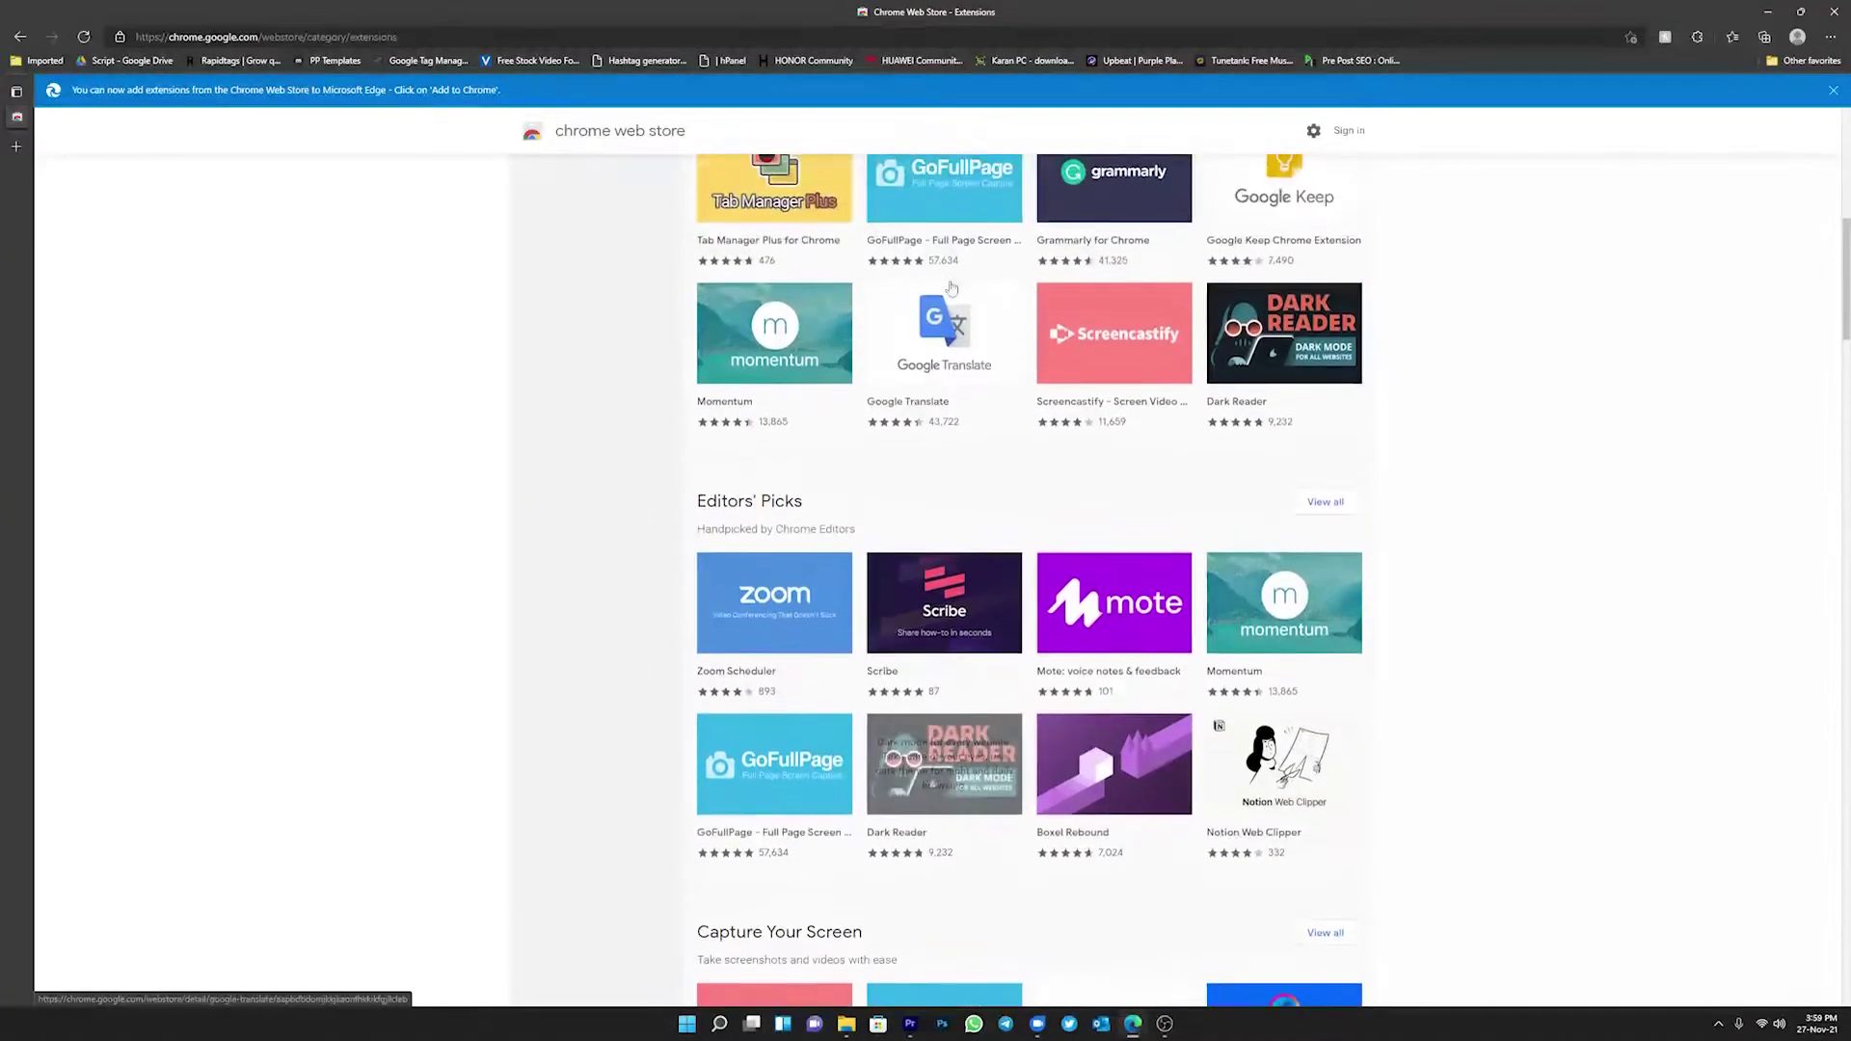
click(936, 328)
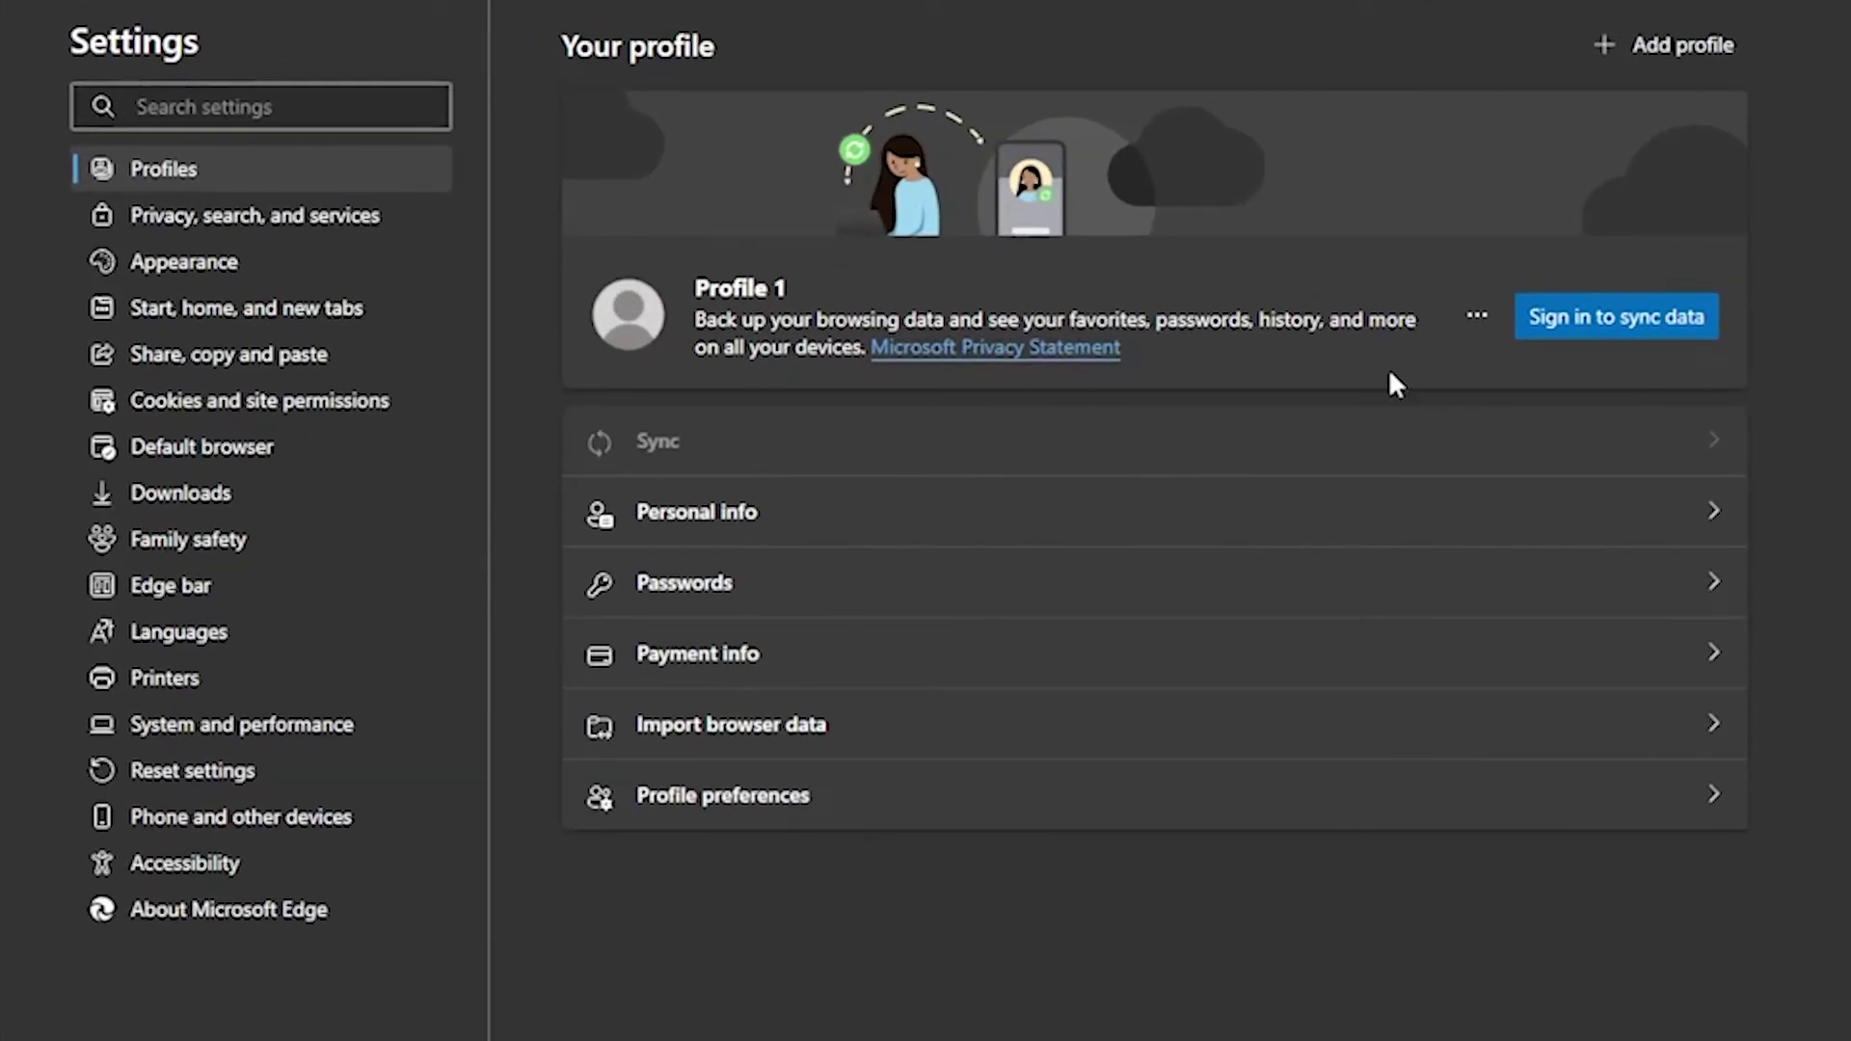
Sign the Edge profile in to the personal account so browsing data starts syncing
click(1600, 322)
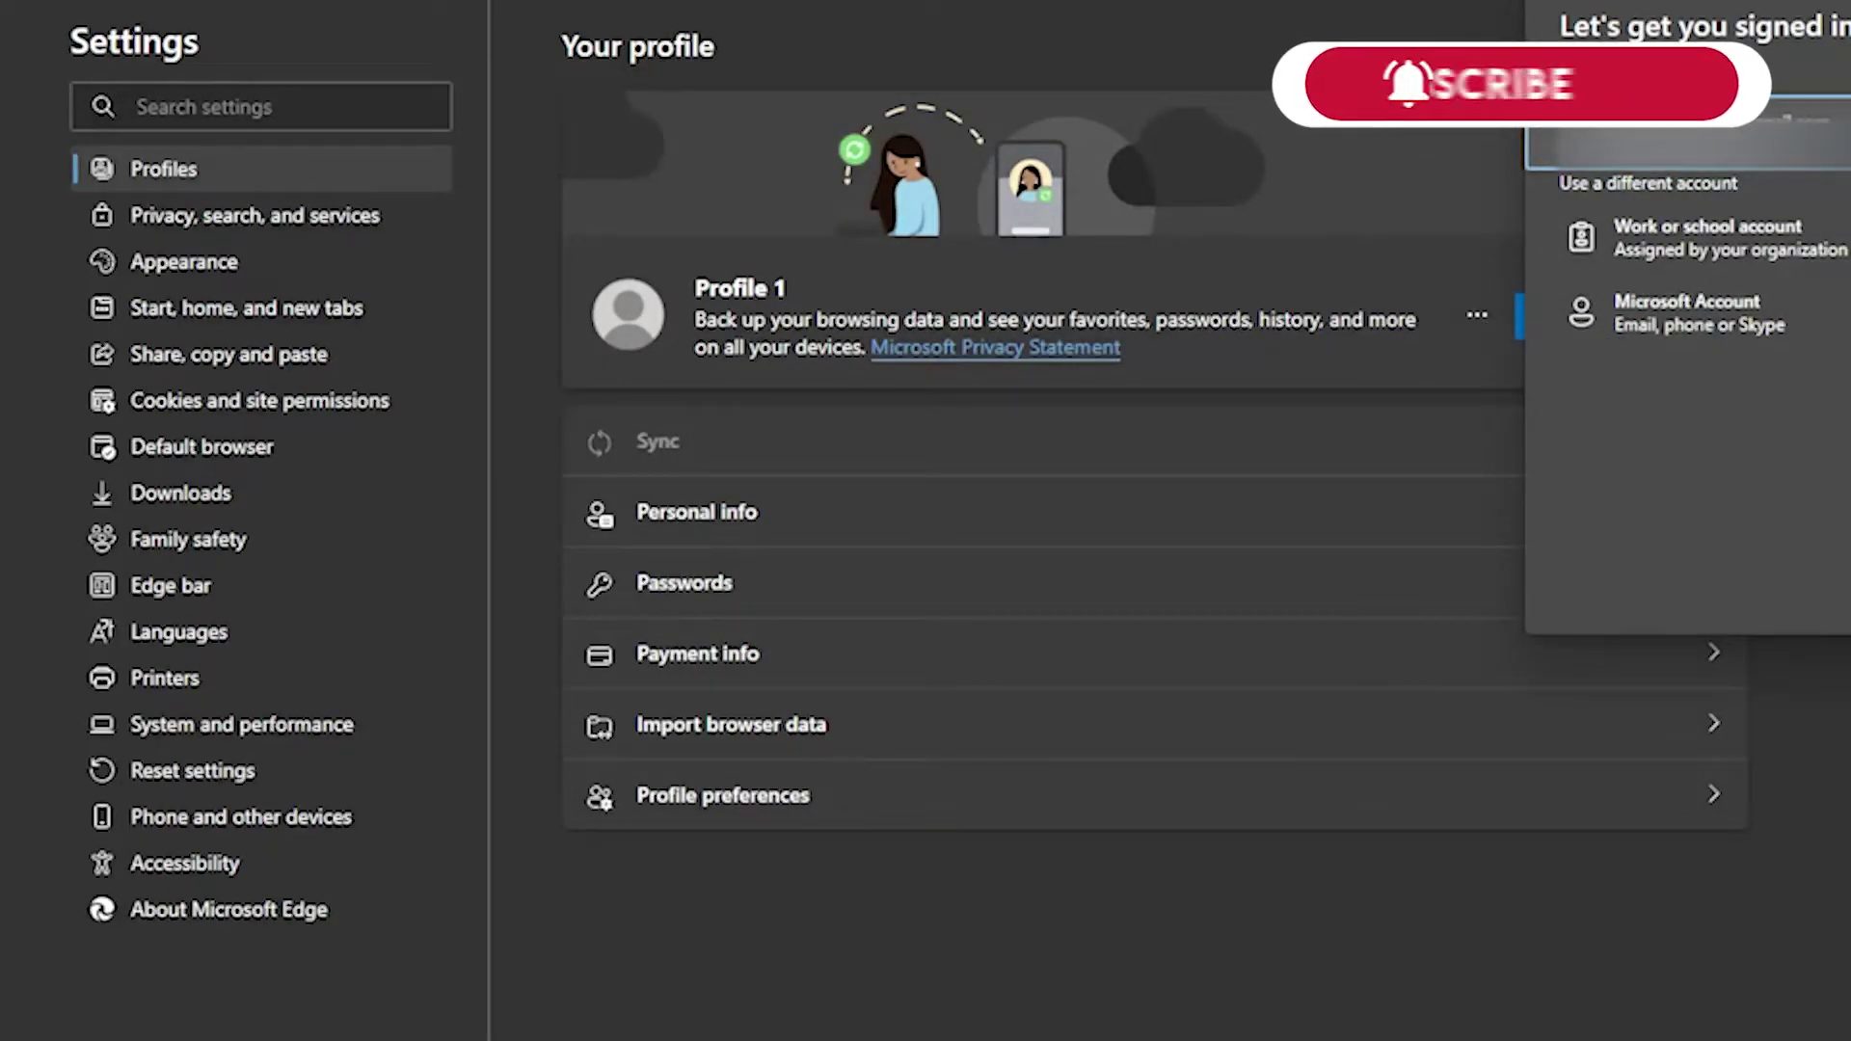
key(Return)
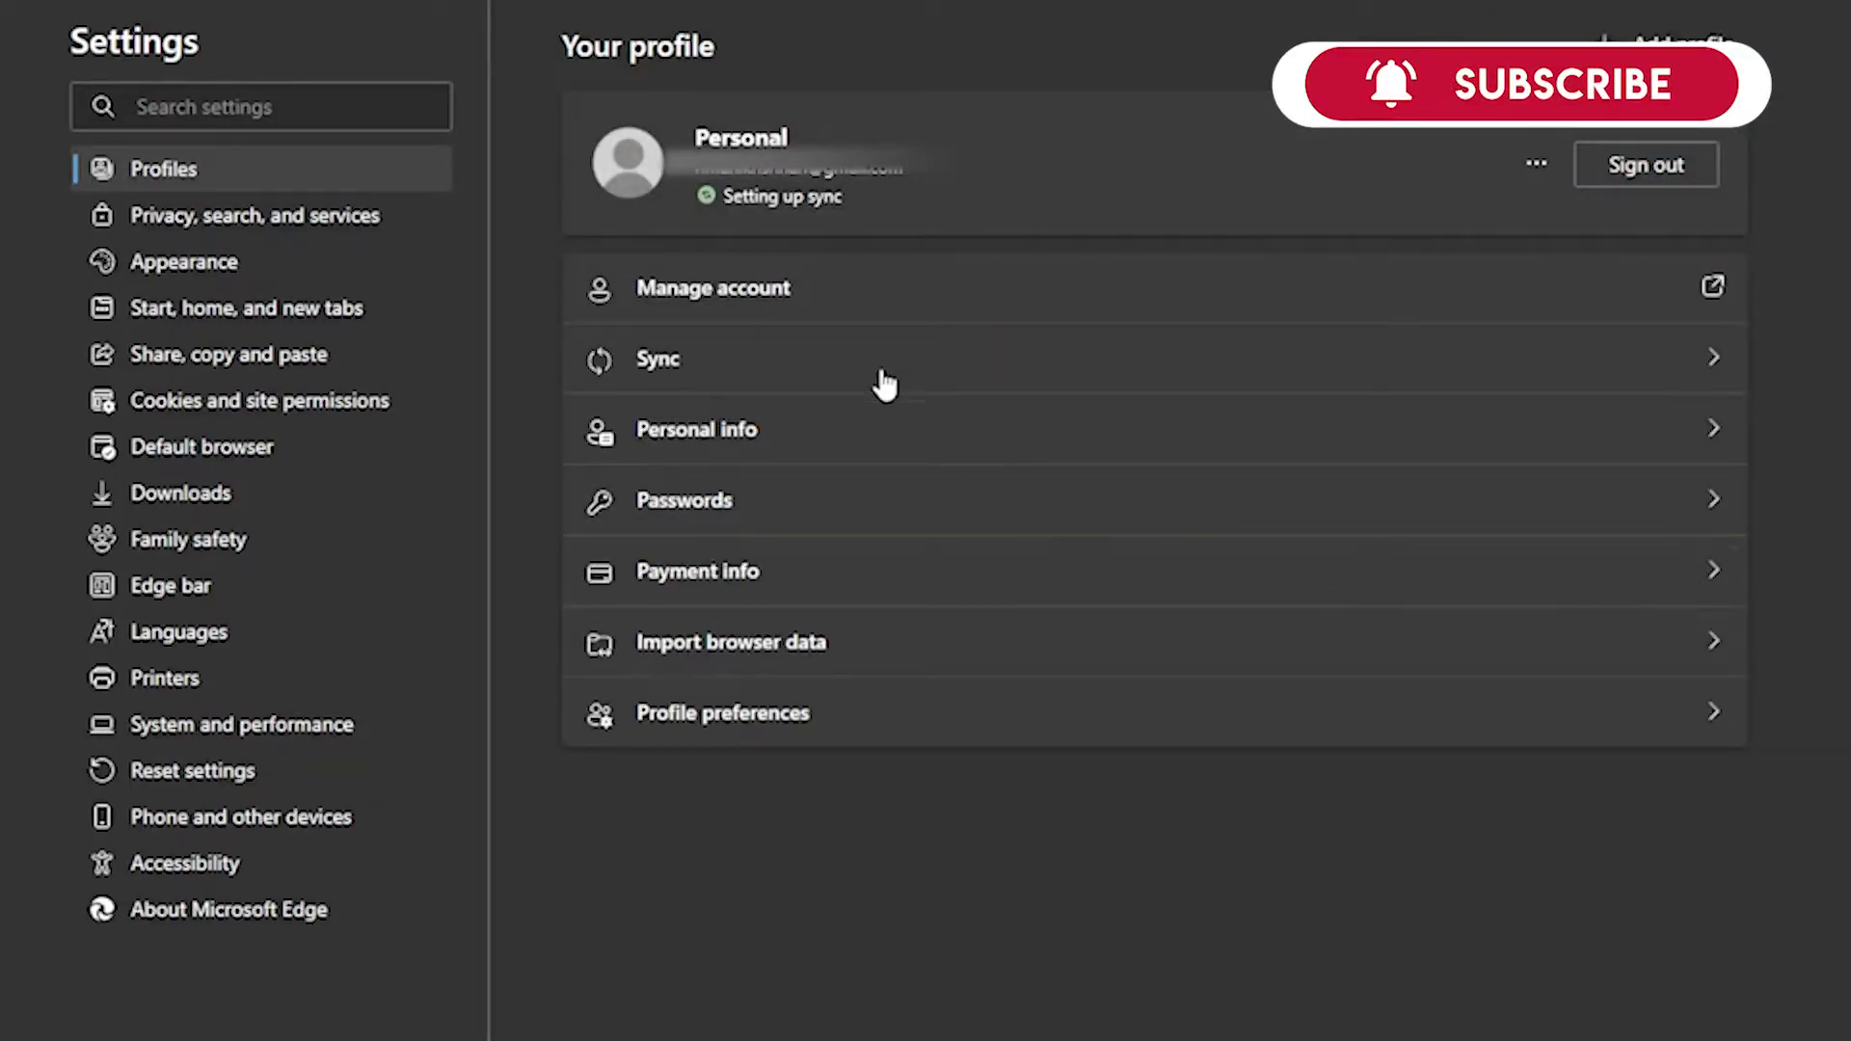
drag(567, 104, 1797, 165)
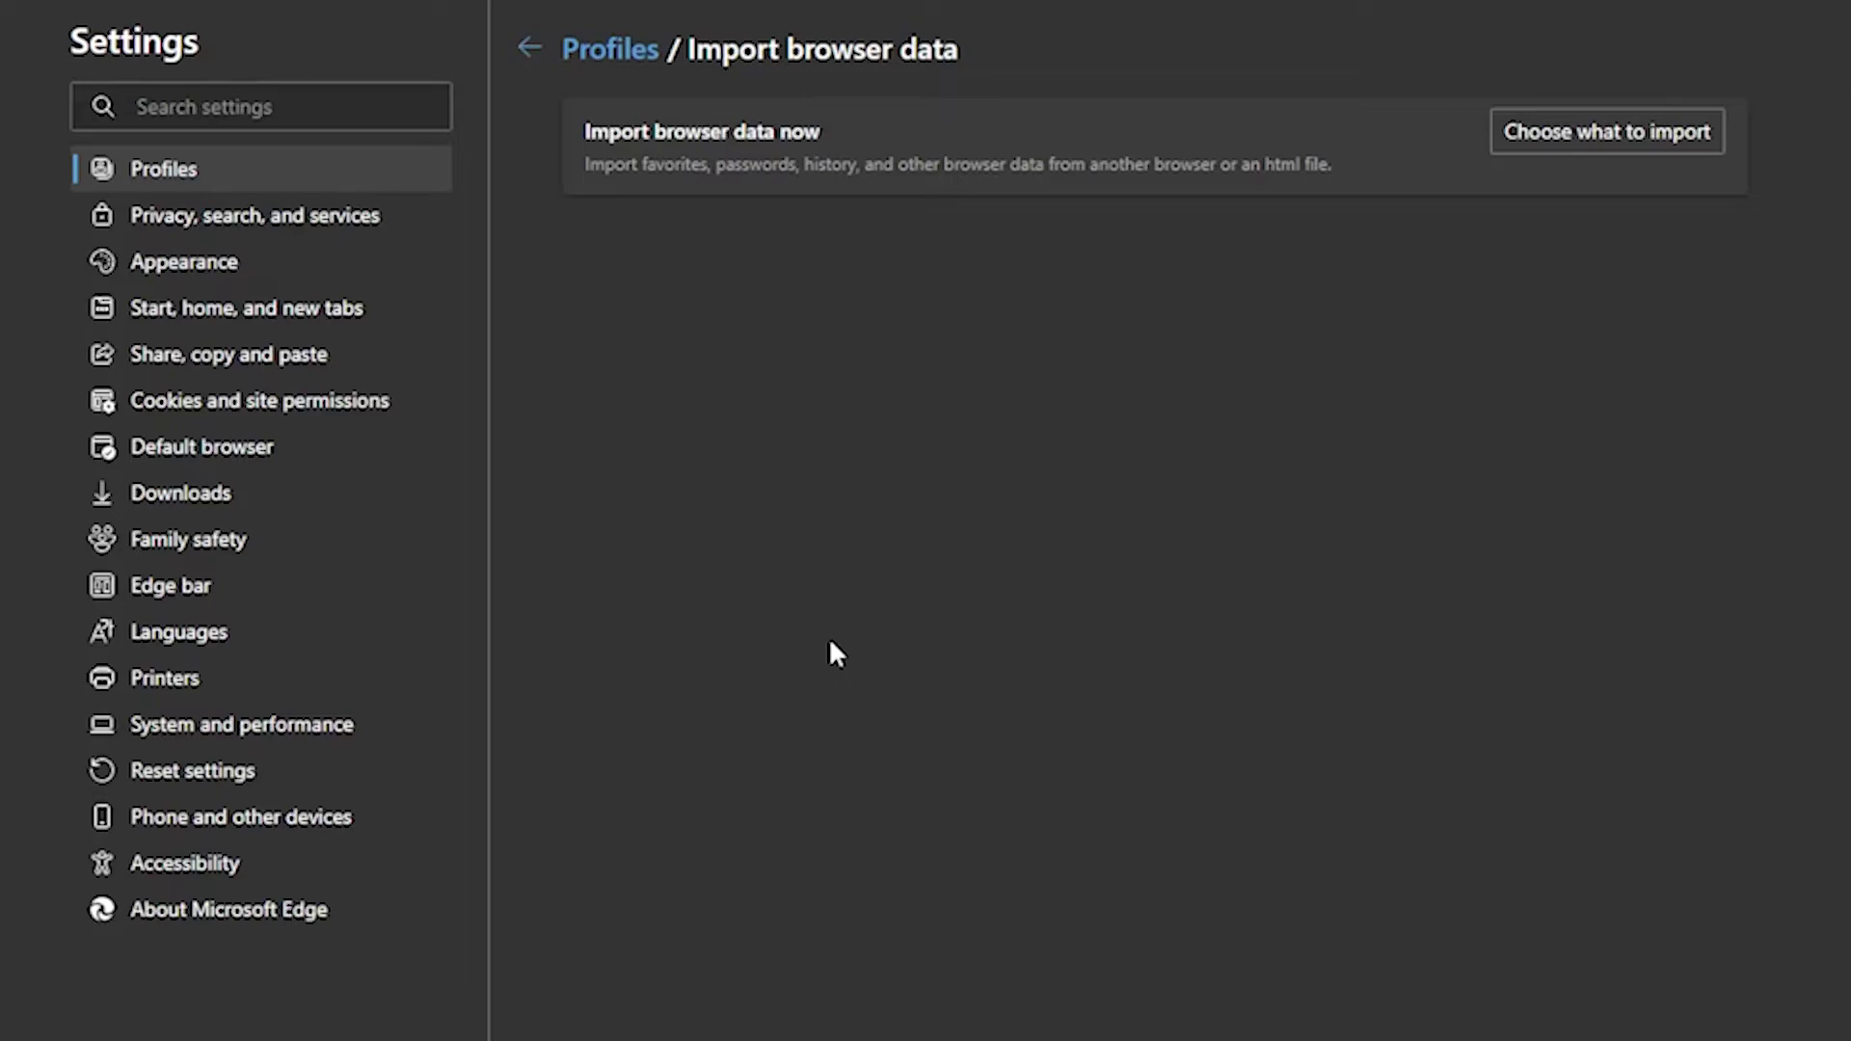
Import every ticked Google Chrome item into Edge, confirming Chrome is closed to continue
click(1647, 135)
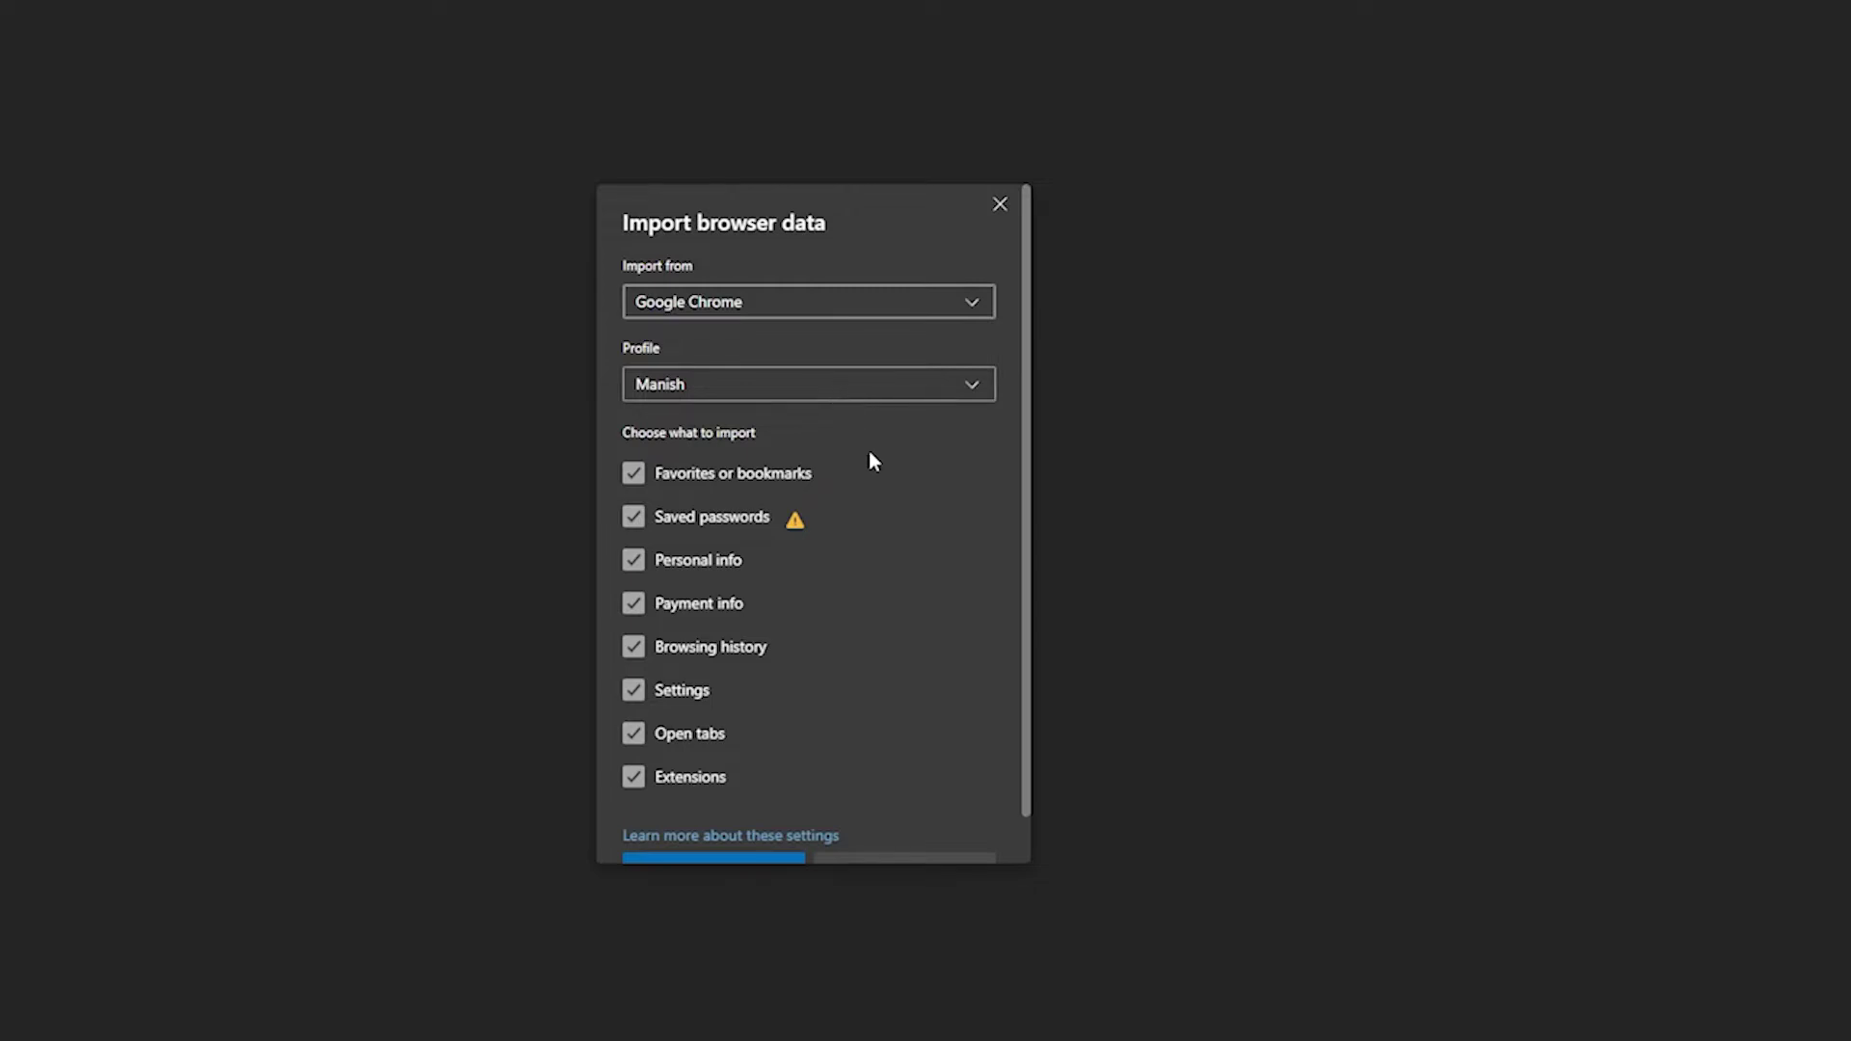
scroll(901, 485, down, 1)
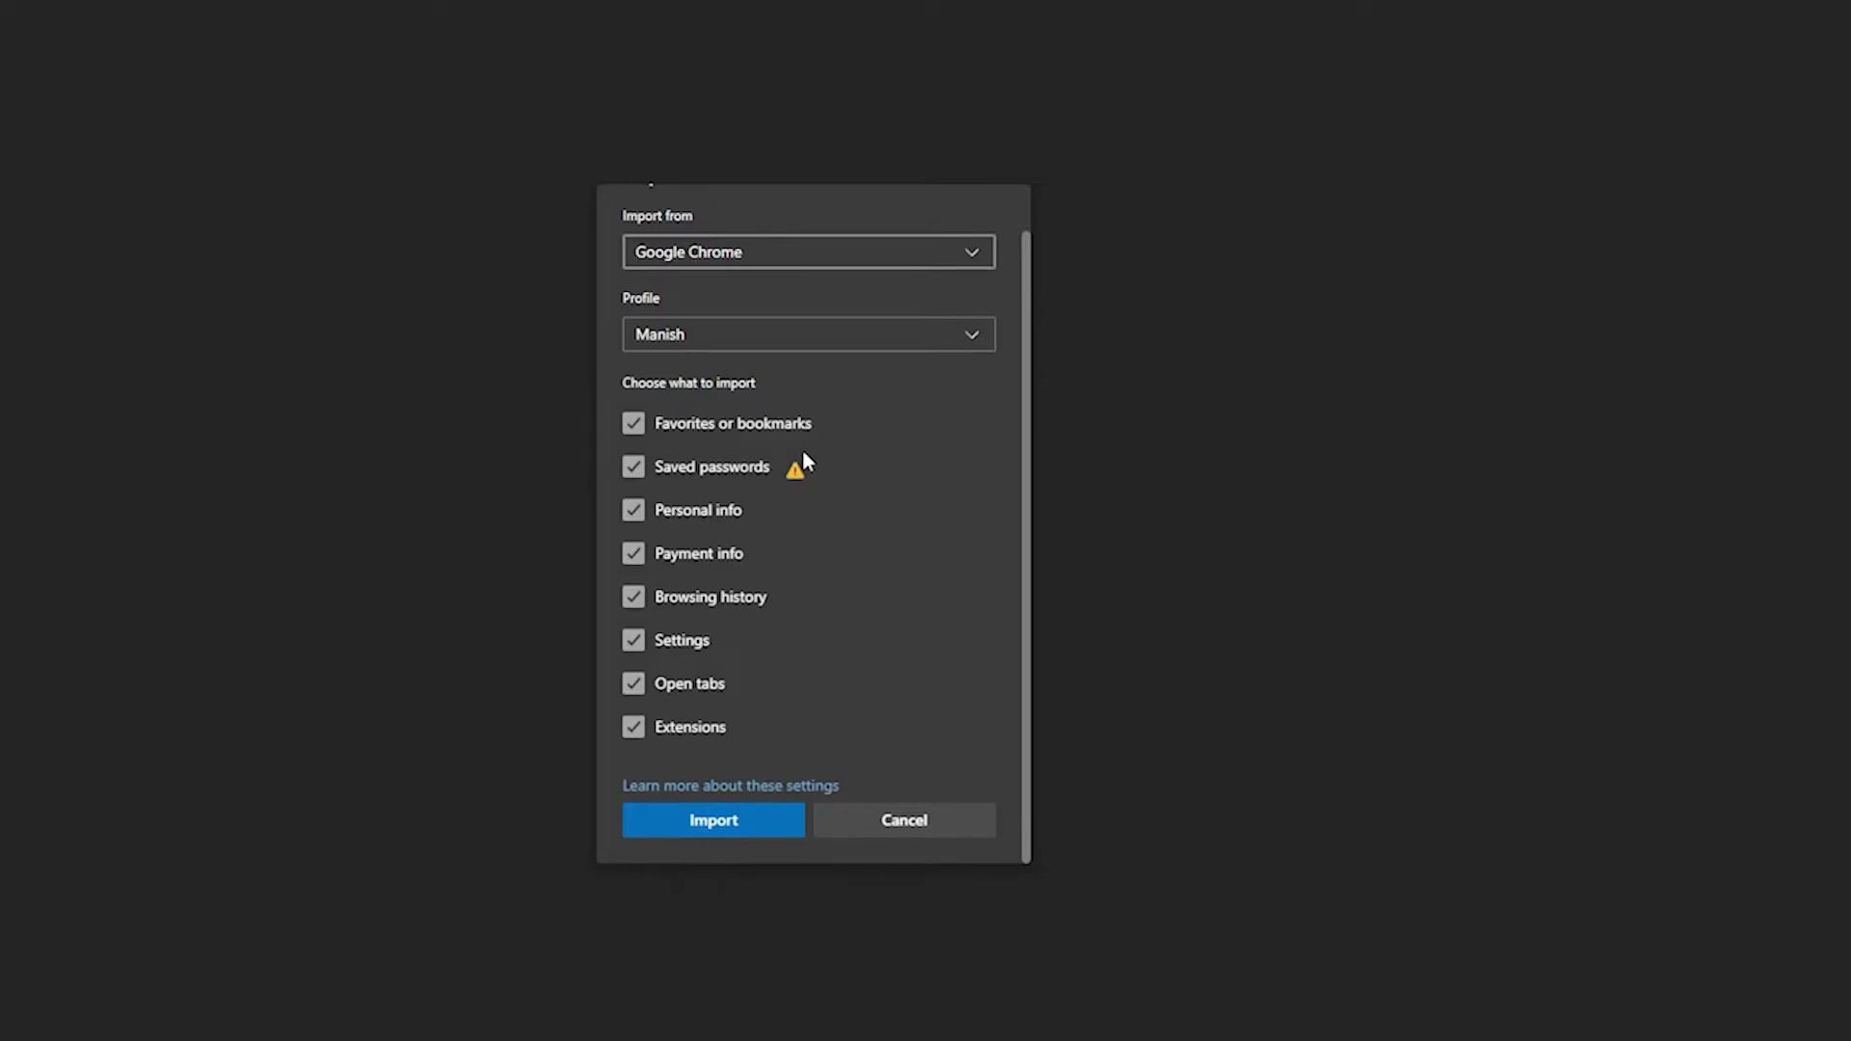
mouse_move(793, 477)
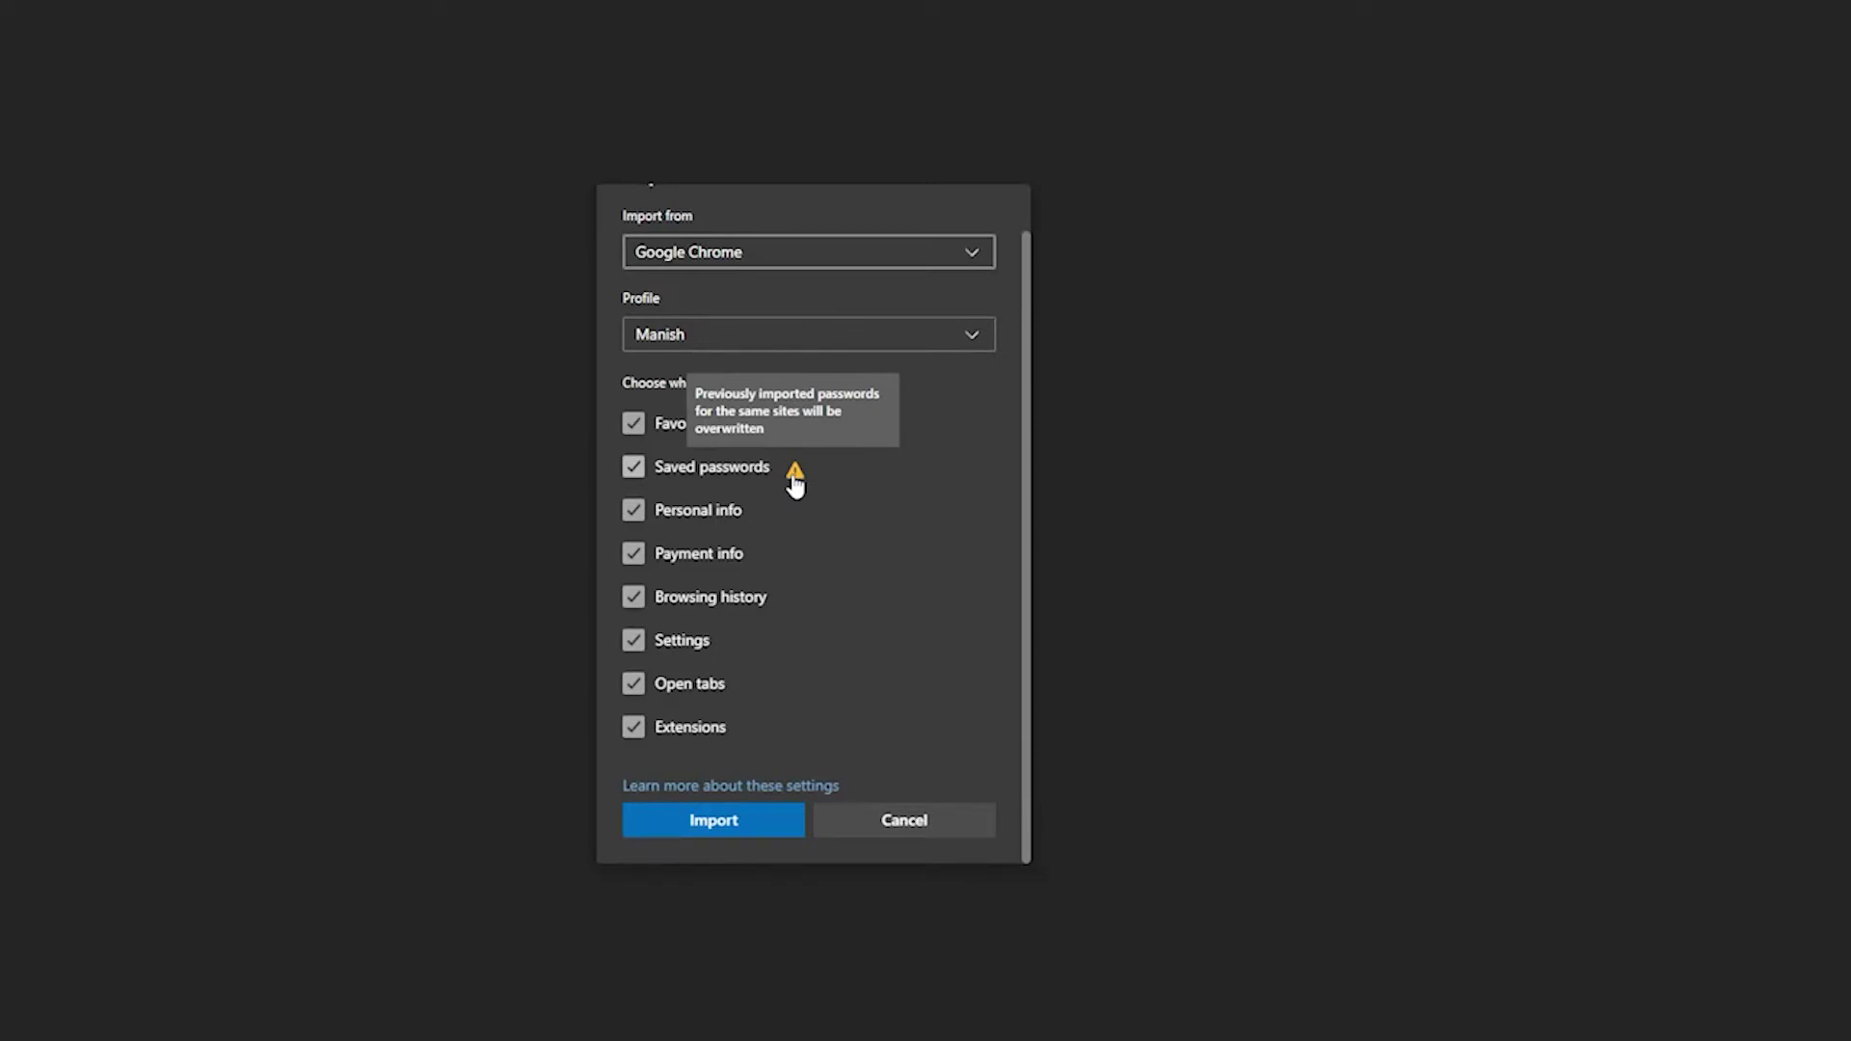
click(744, 826)
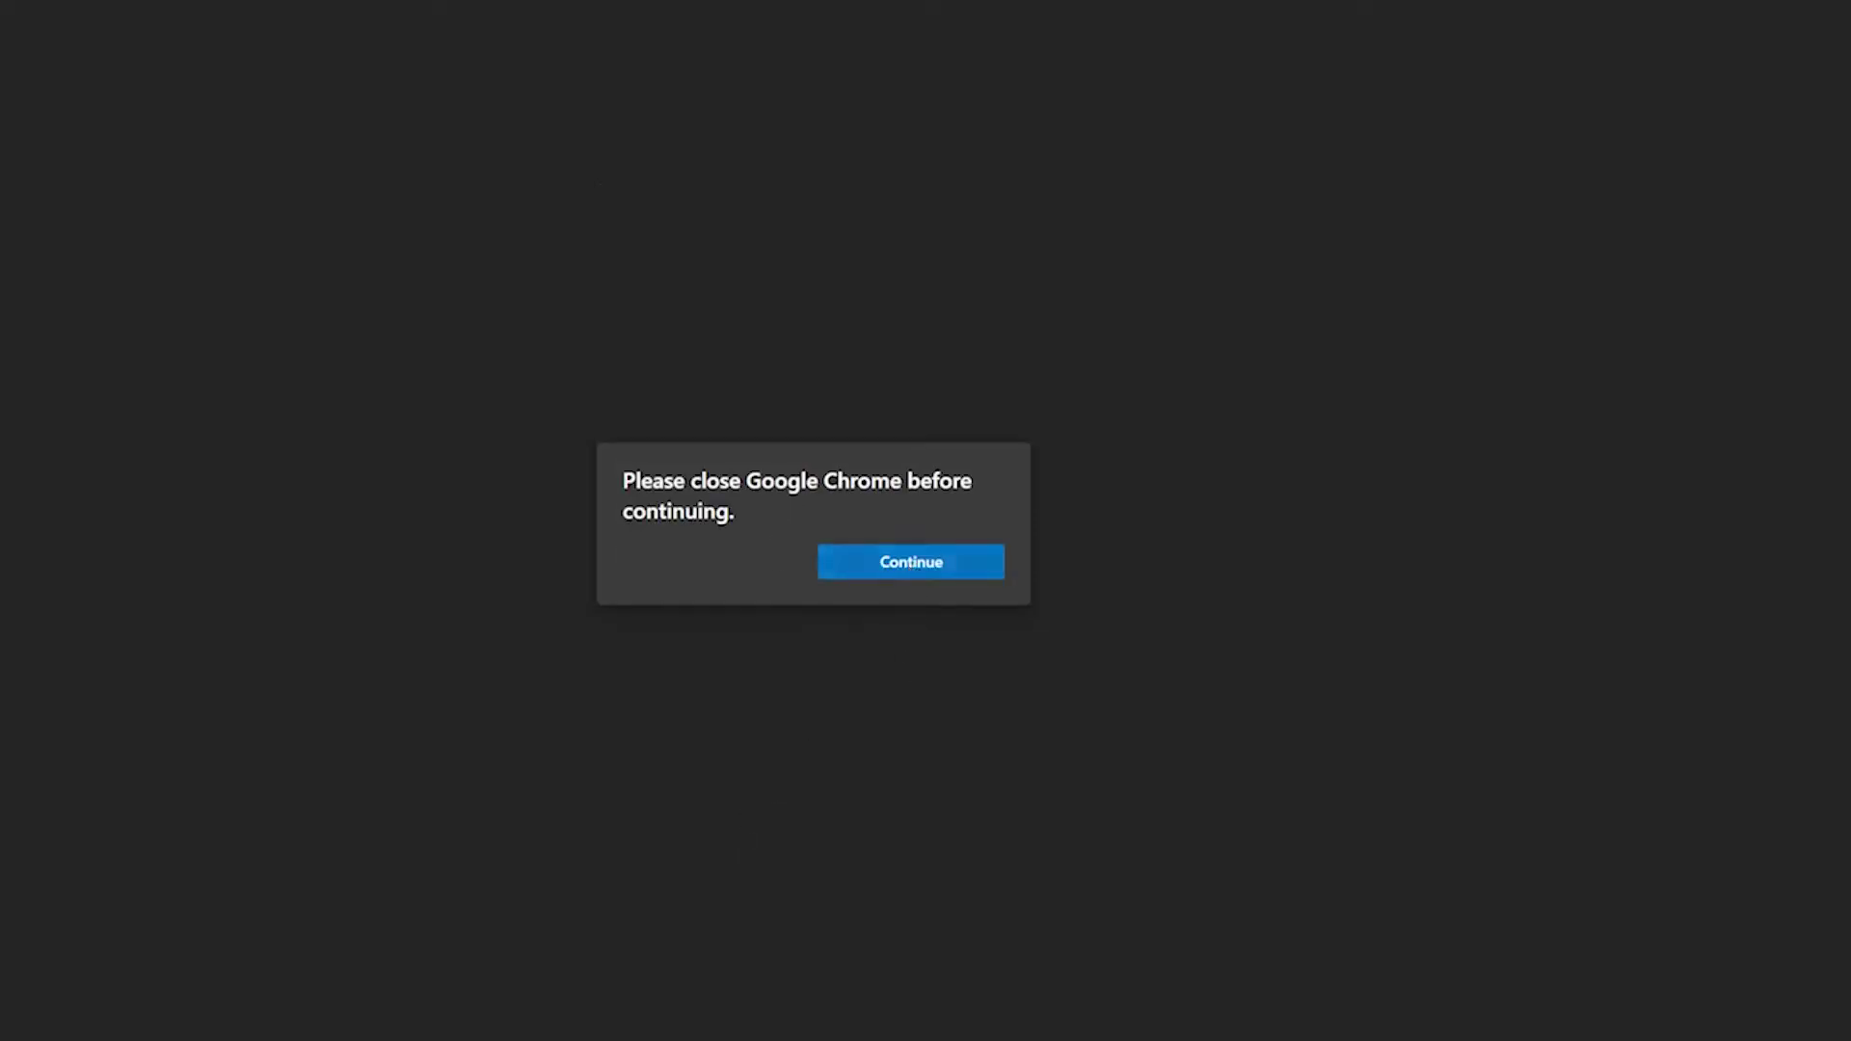
click(877, 567)
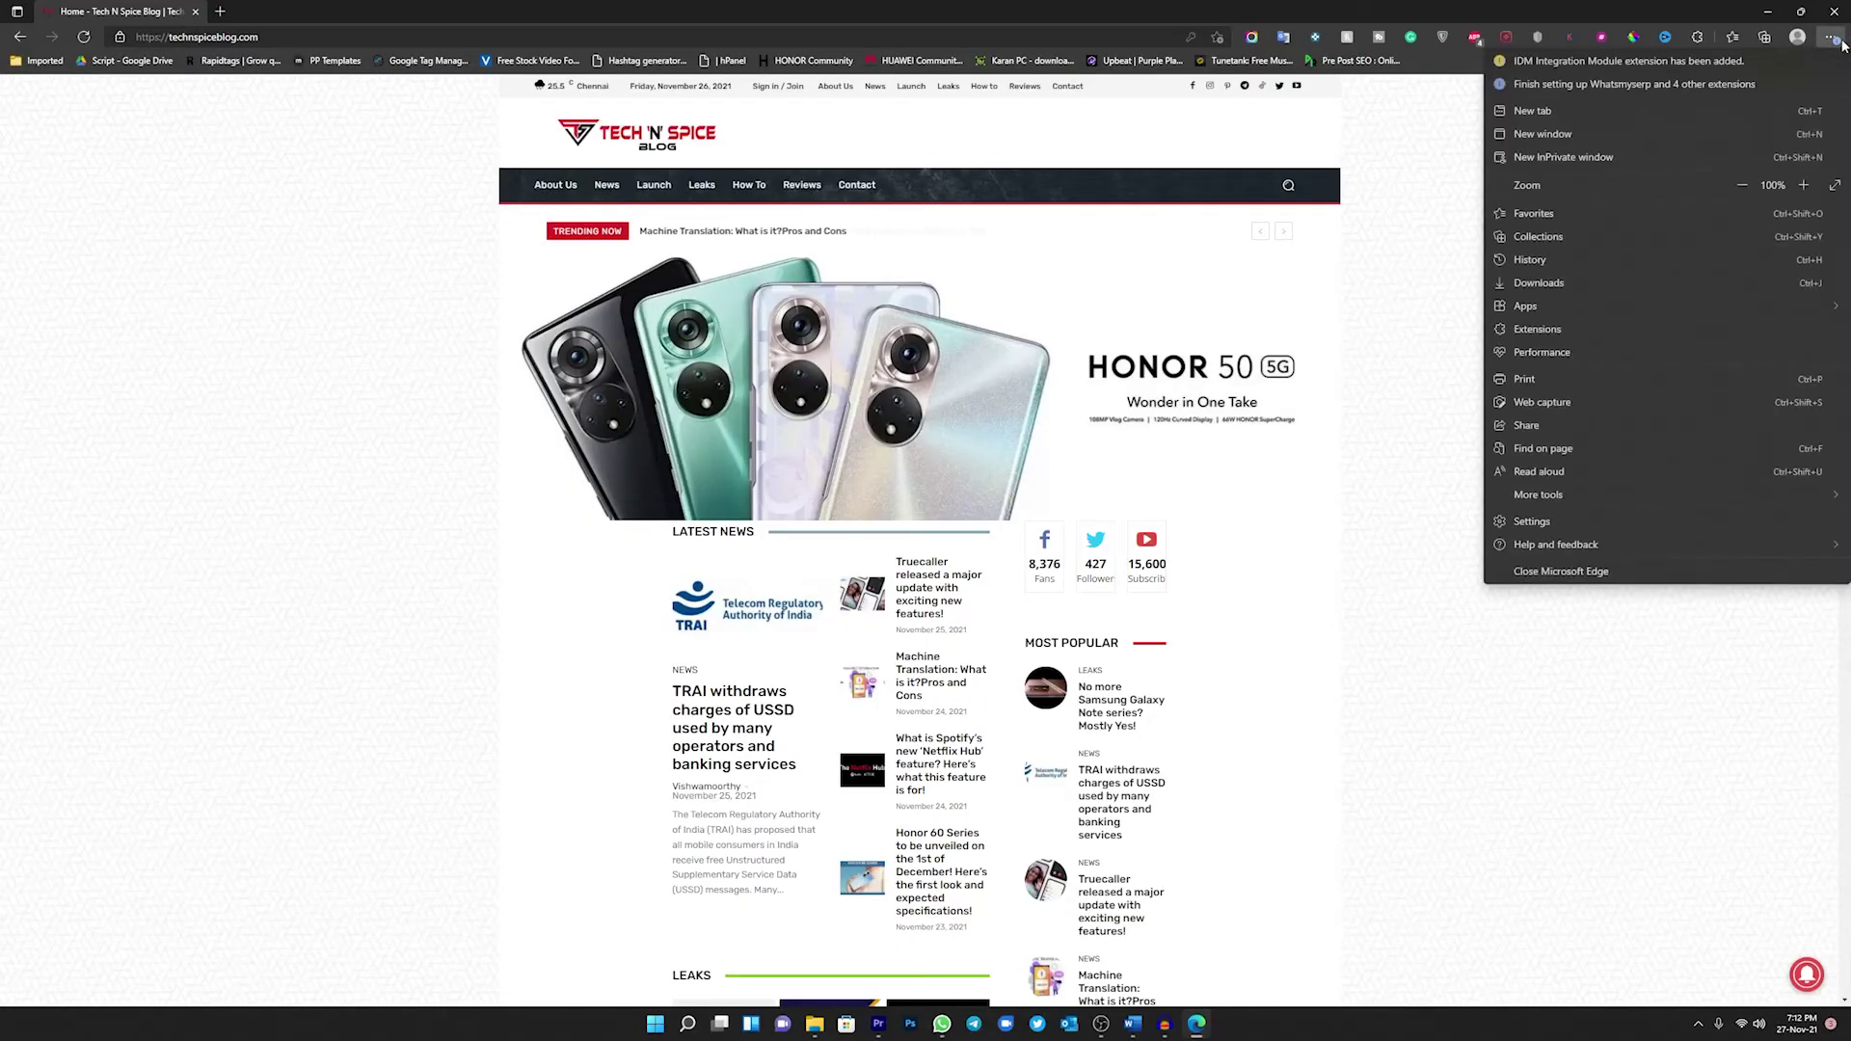
Make Microsoft Edge the default browser from the Default browser settings page
click(1570, 517)
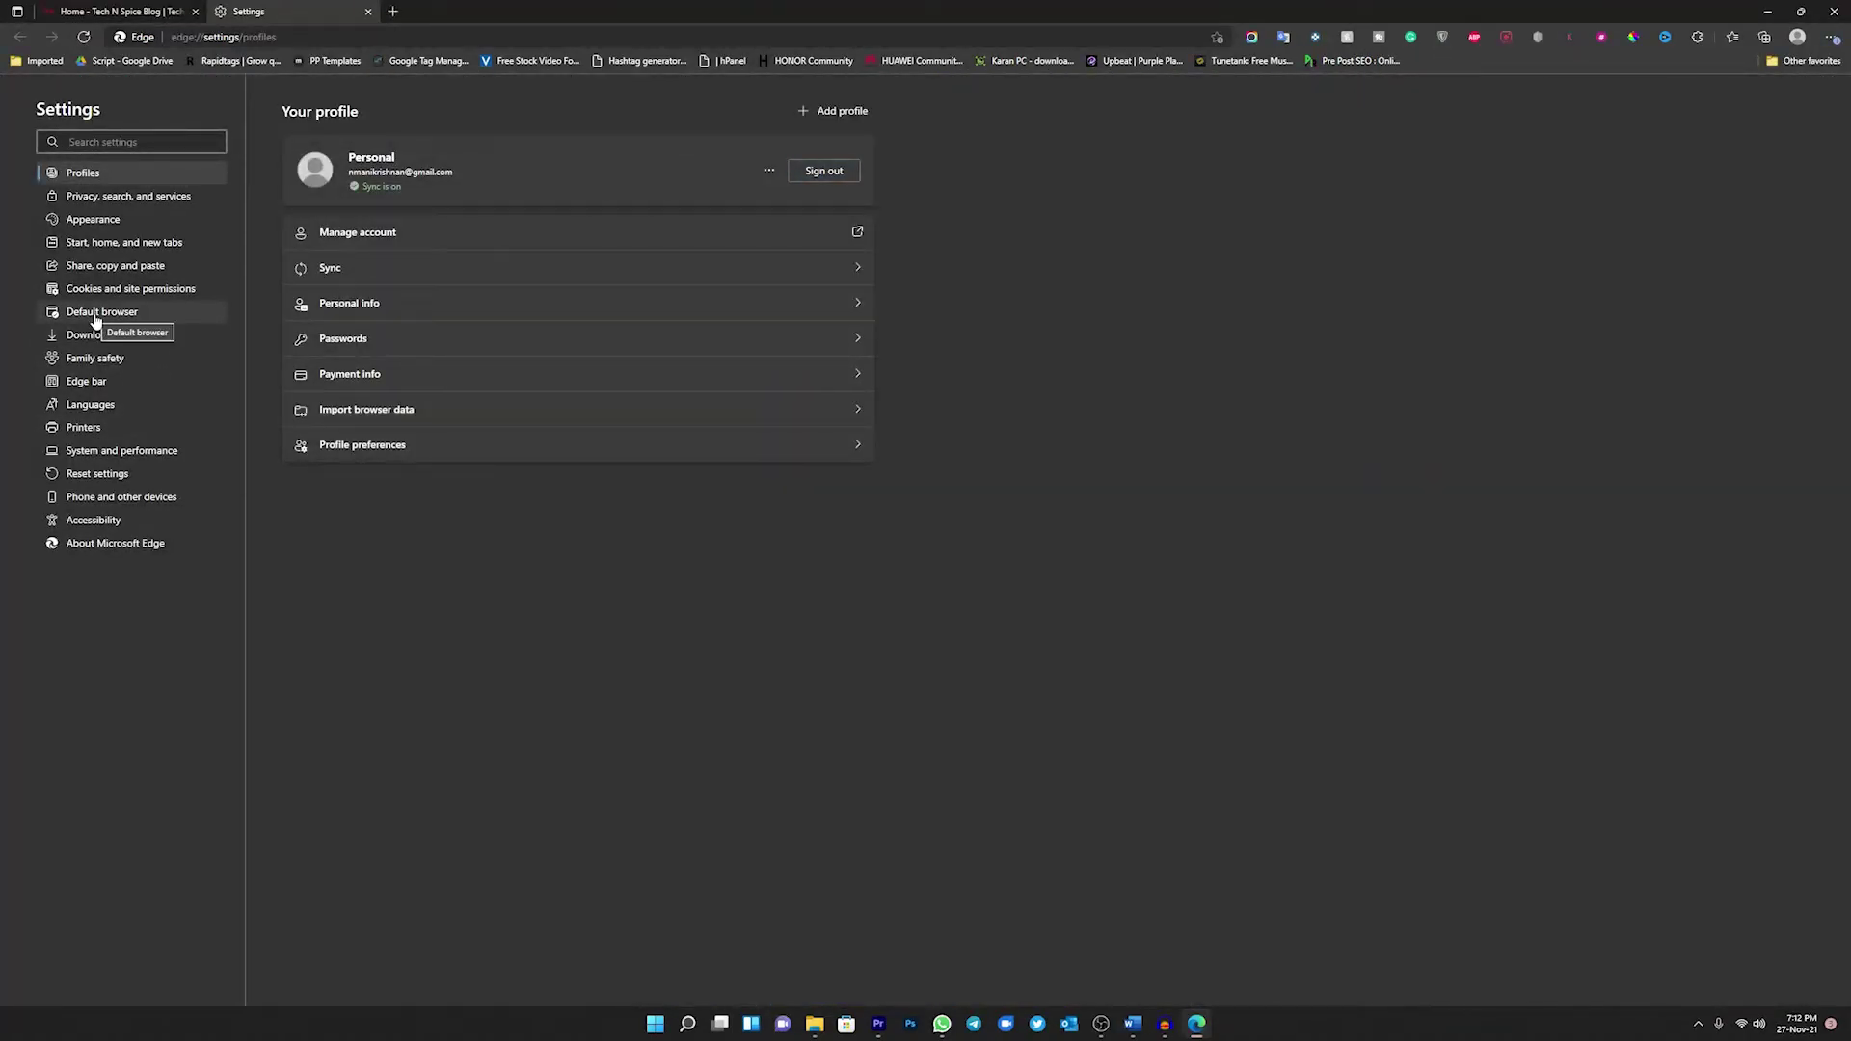
click(95, 321)
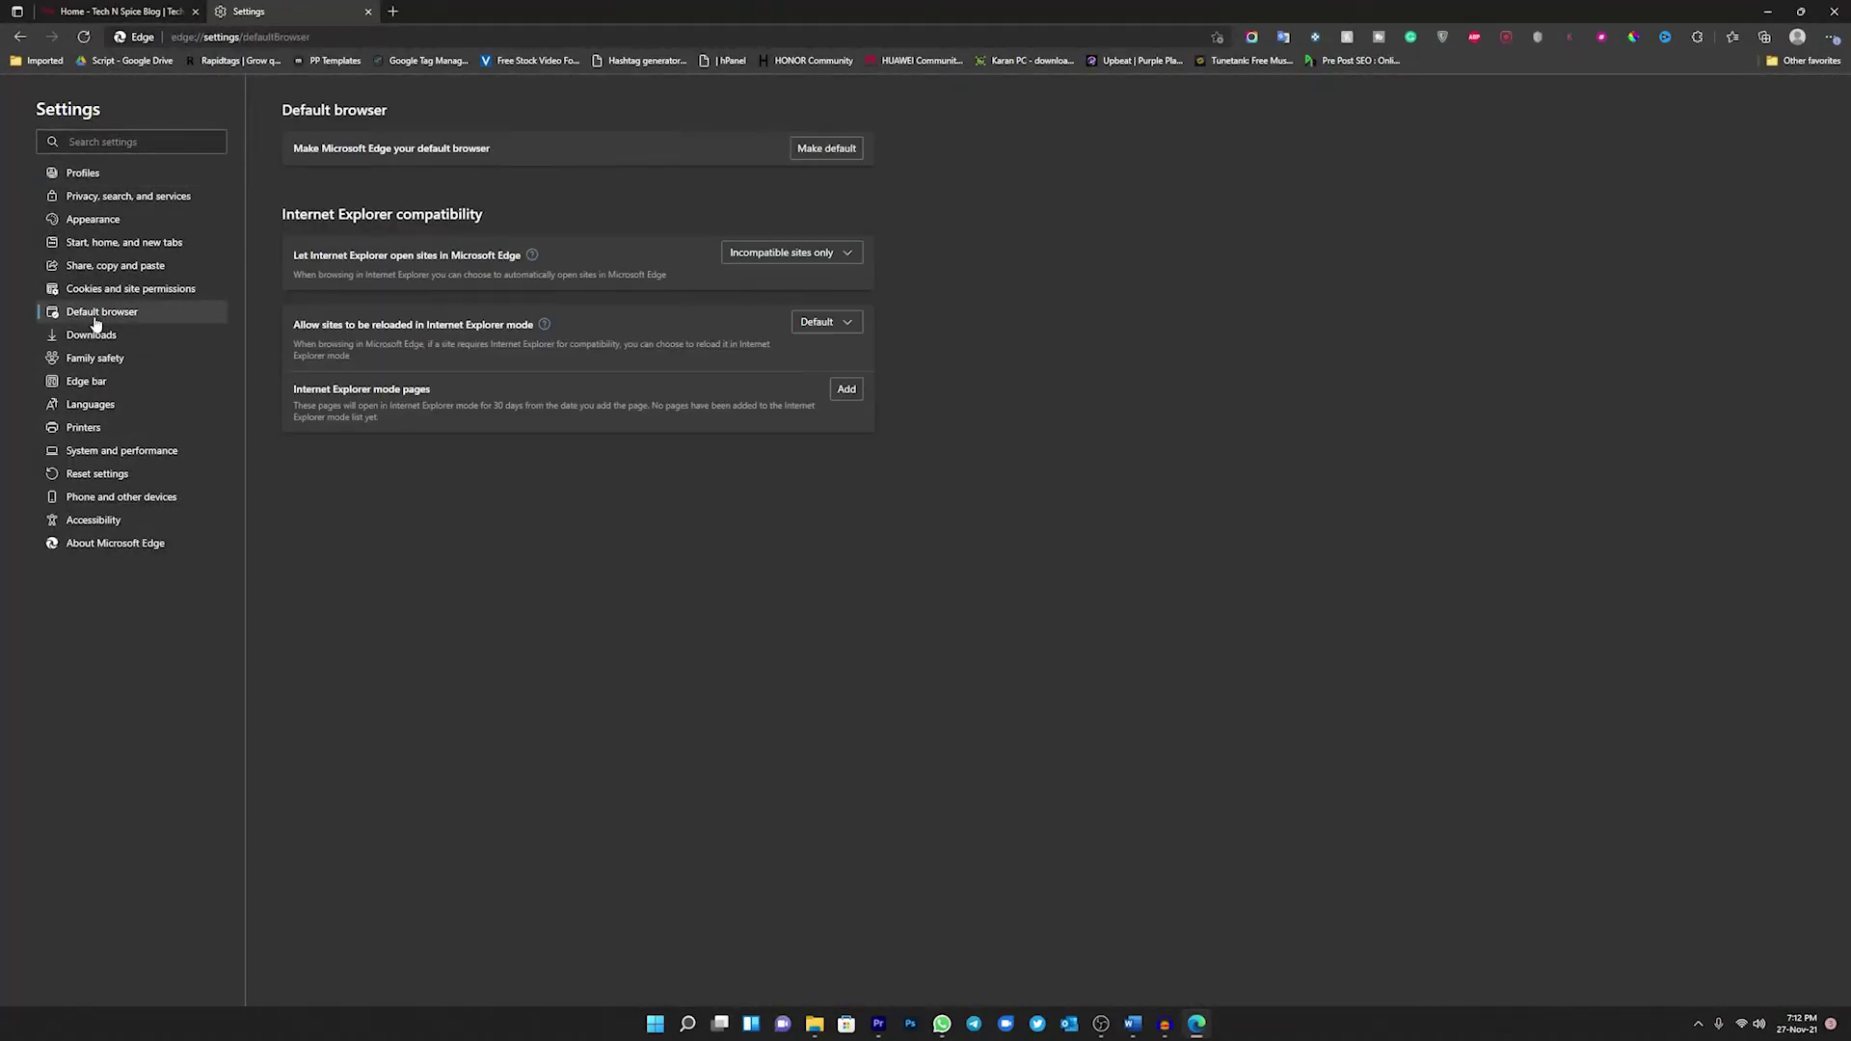
click(835, 150)
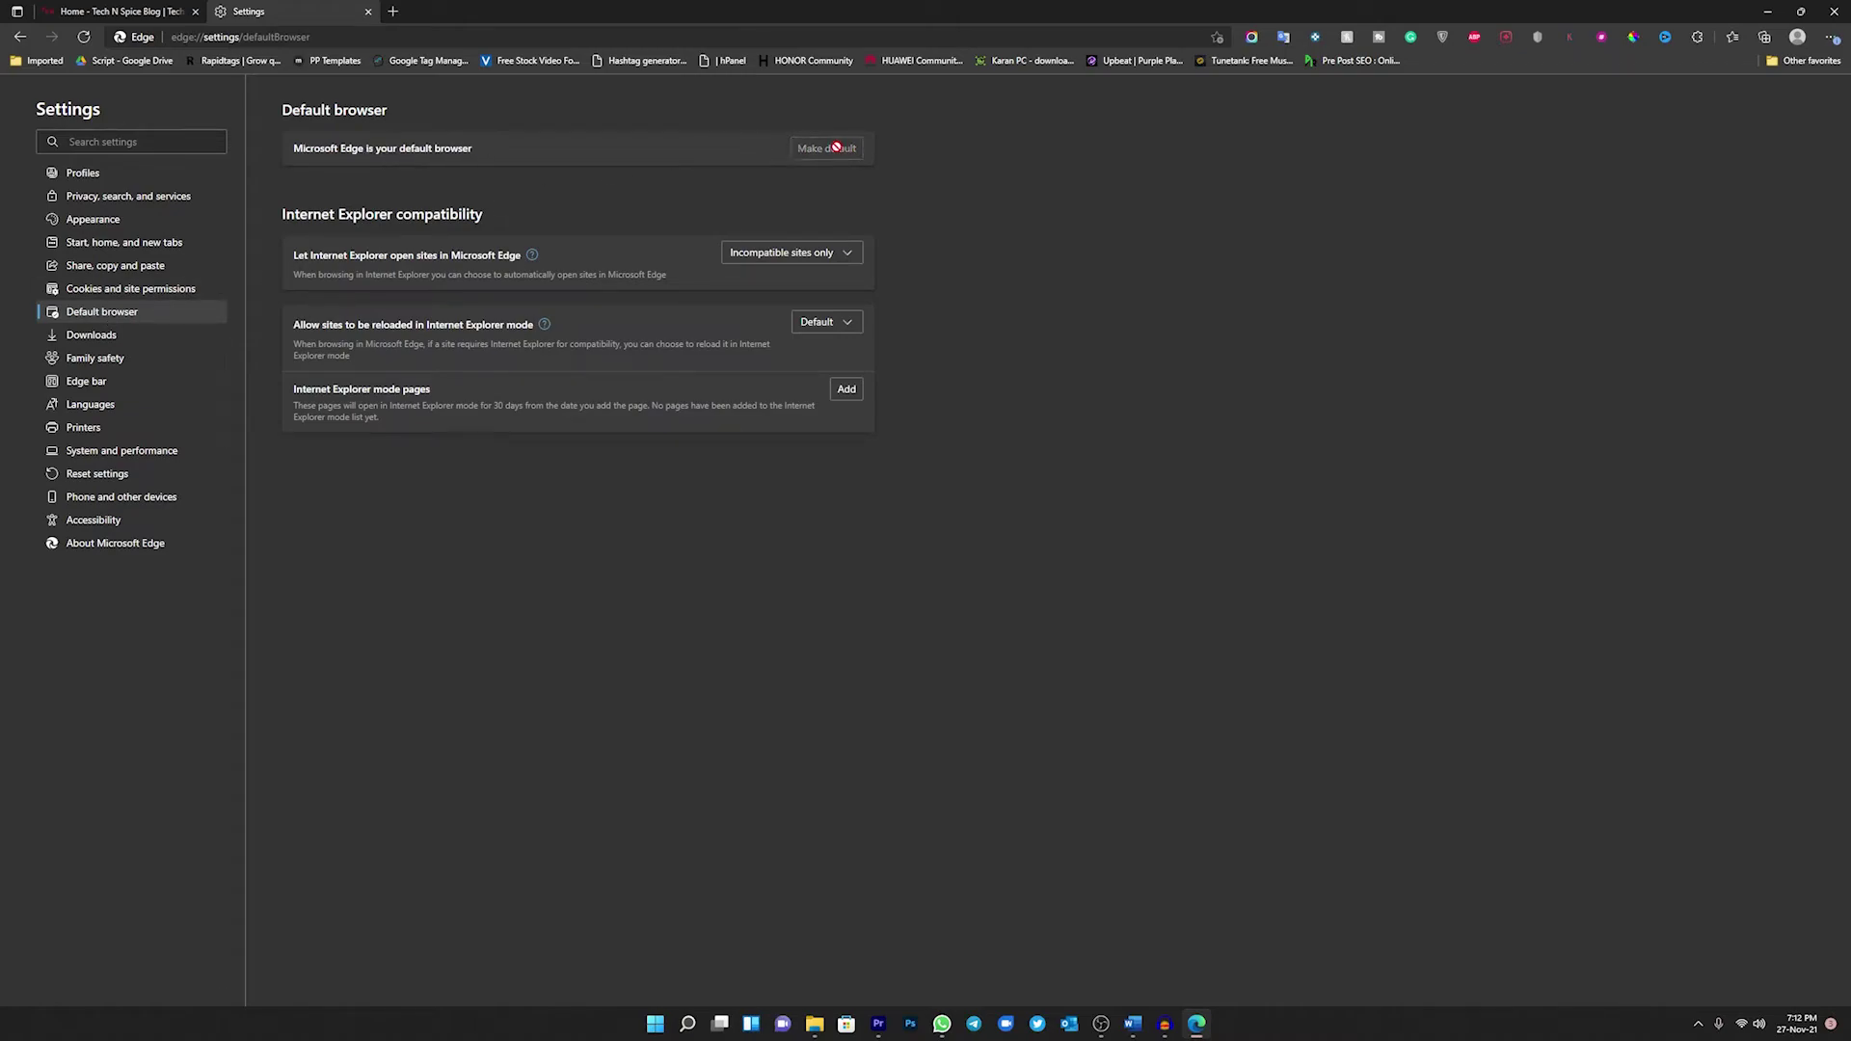